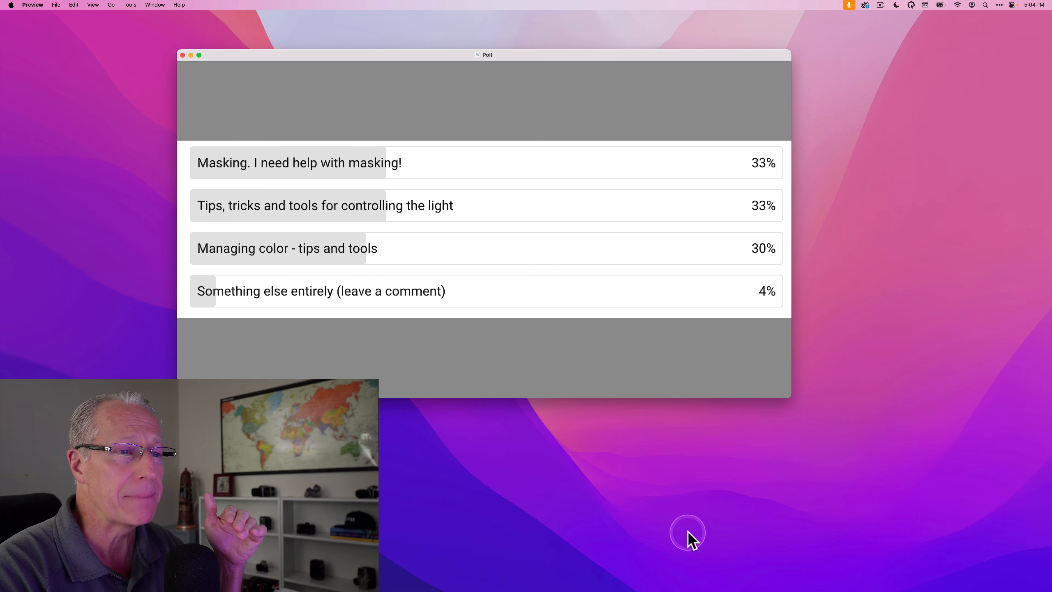
Switch to Luminar Neo and compare the London skyline photo with and without its existing Develop edits
mouse_move(773, 589)
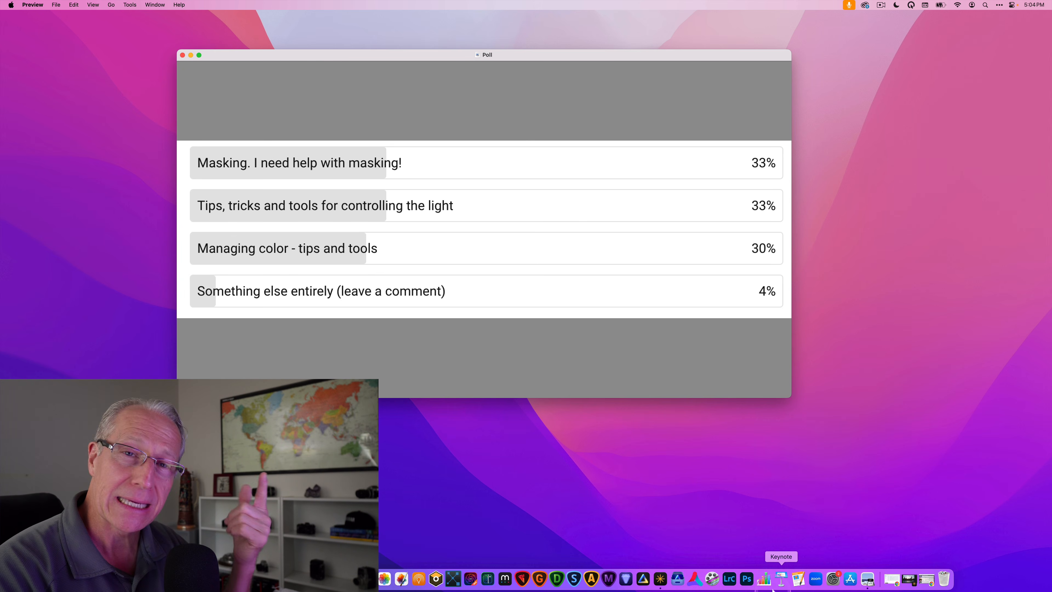
left_click(908, 580)
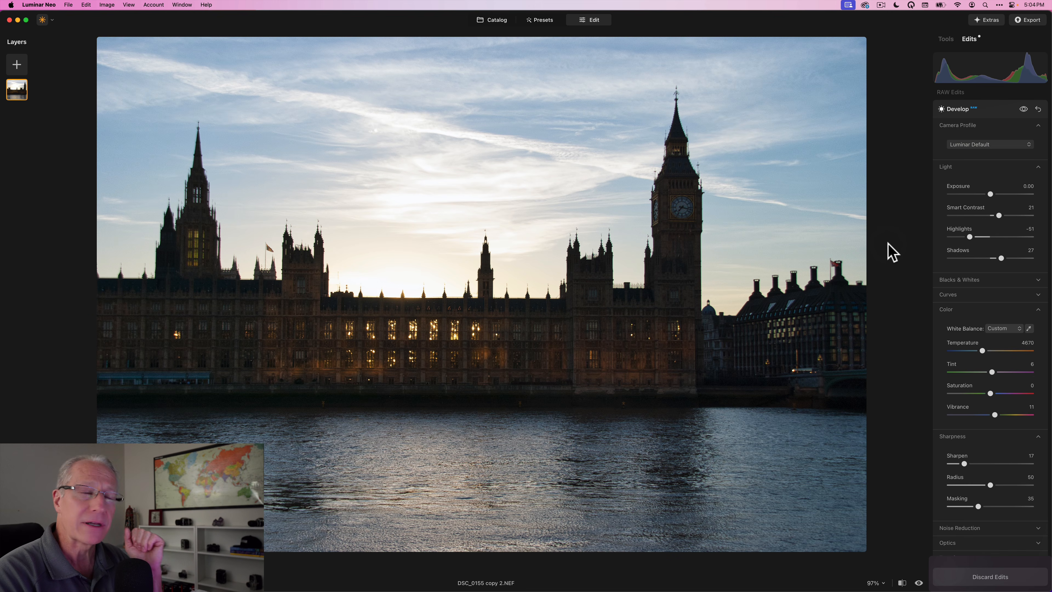
left_click(1023, 108)
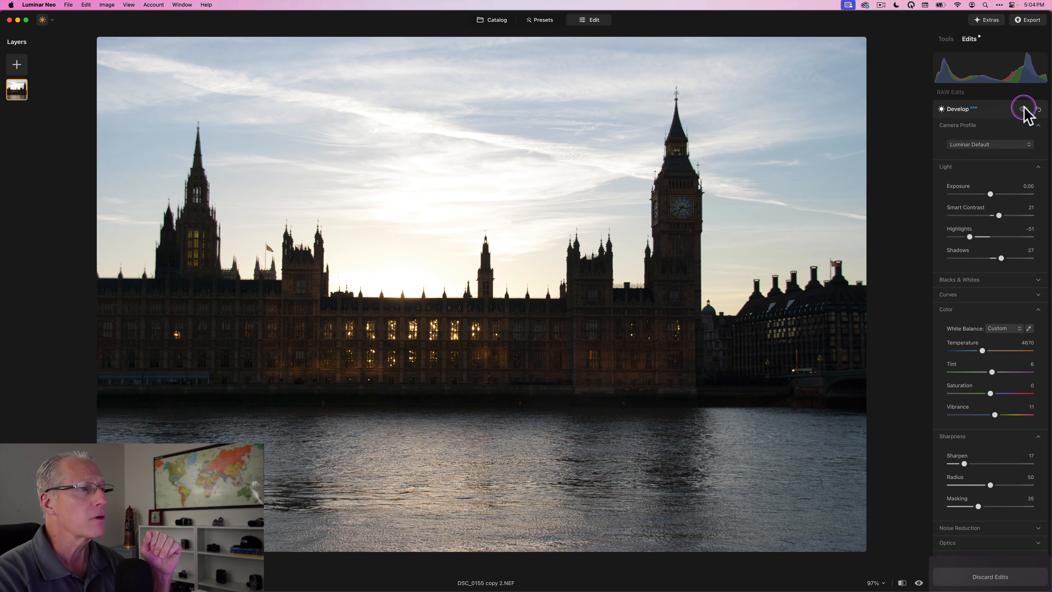
left_click(1023, 109)
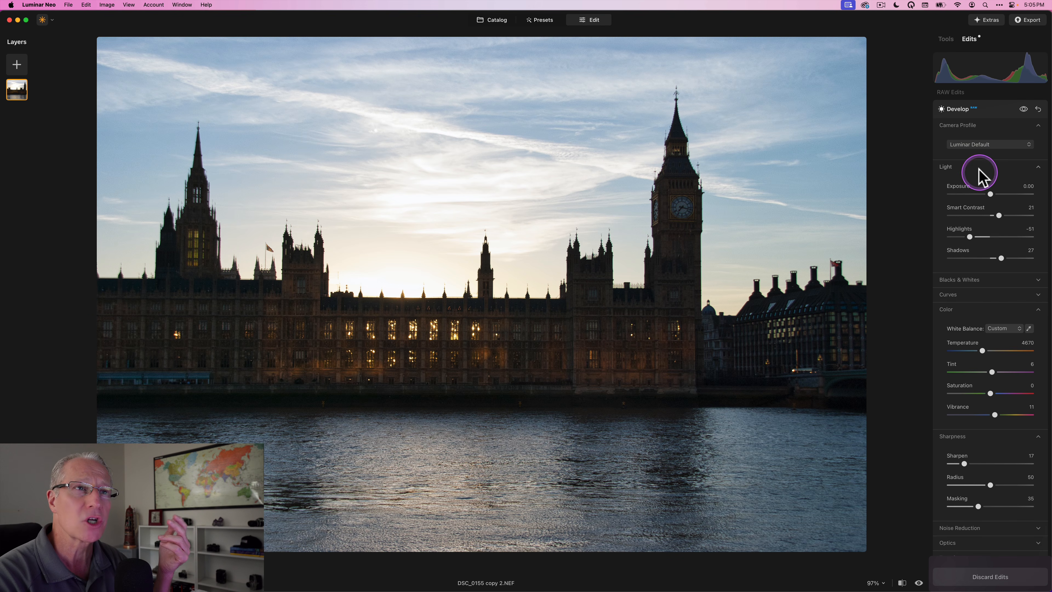
left_click(971, 125)
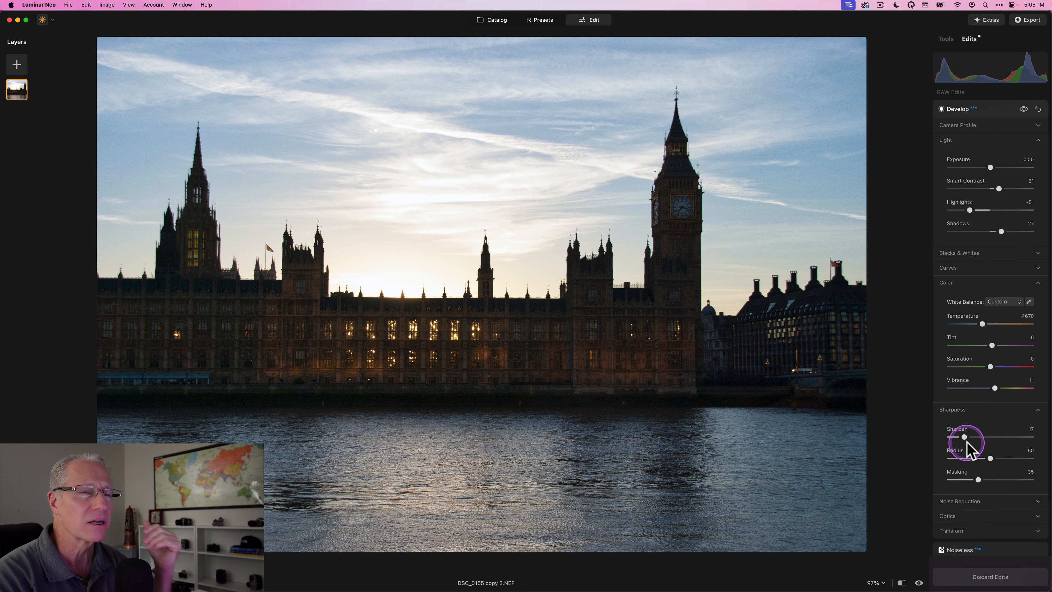
In Supercontrast, set Highlights Contrast to 29, Midtones Contrast to 25 and Shadows Contrast to 30
left_click(945, 39)
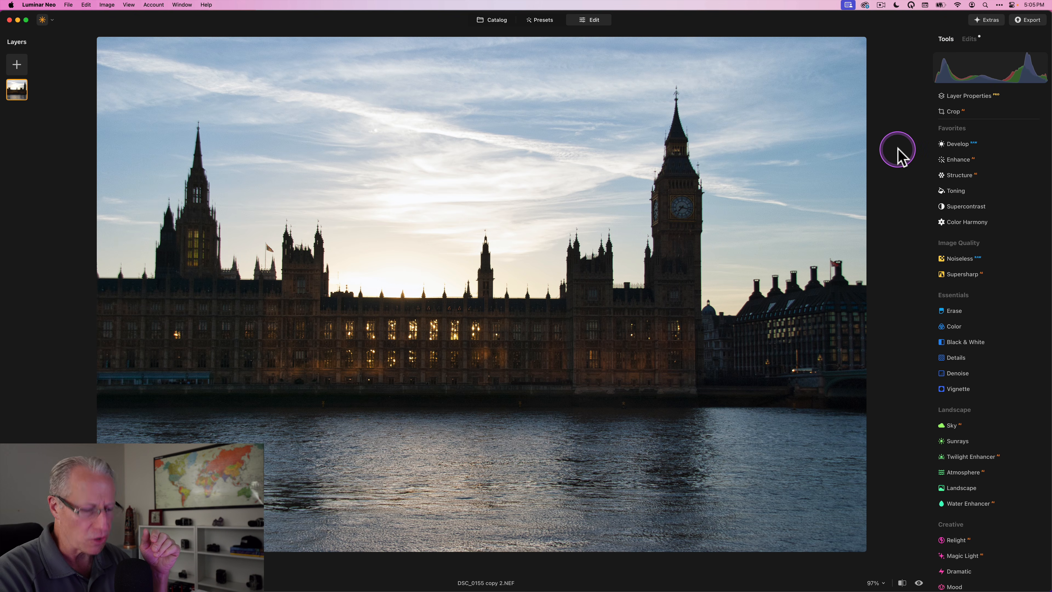
left_click_drag(899, 156, 899, 156)
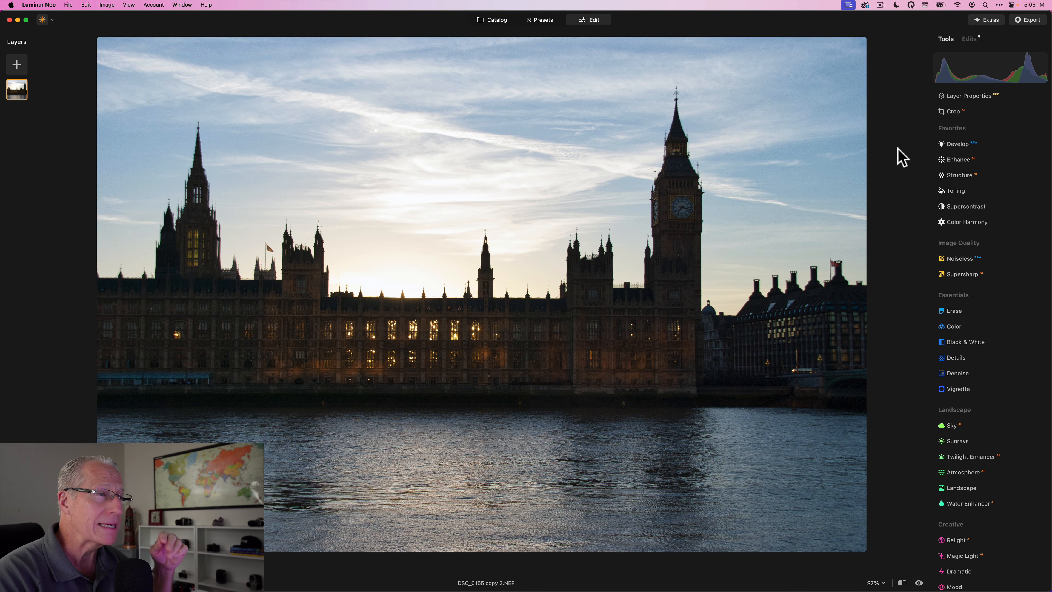
left_click(966, 207)
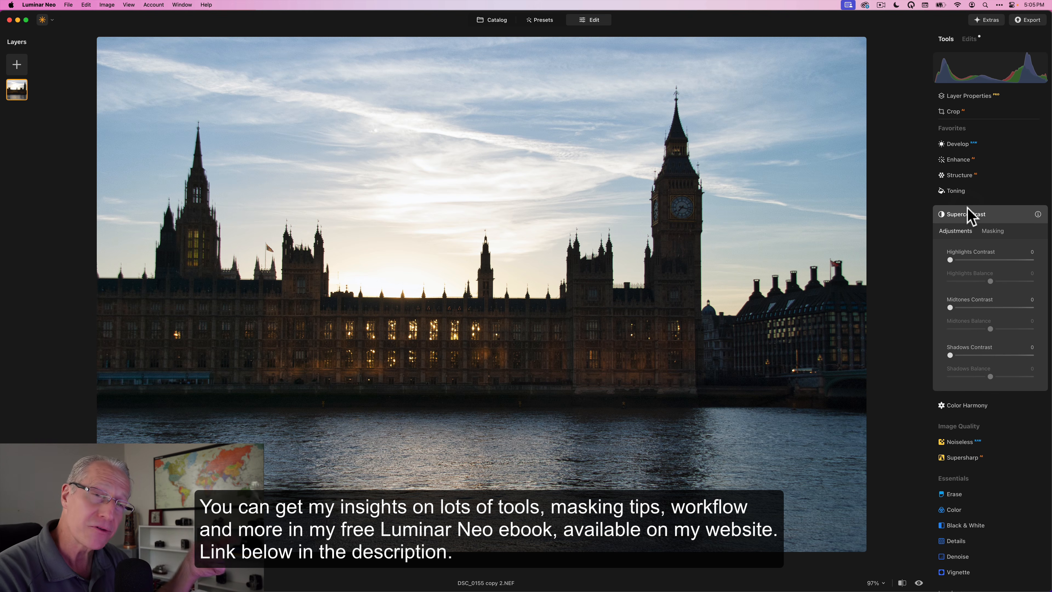
left_click(974, 259)
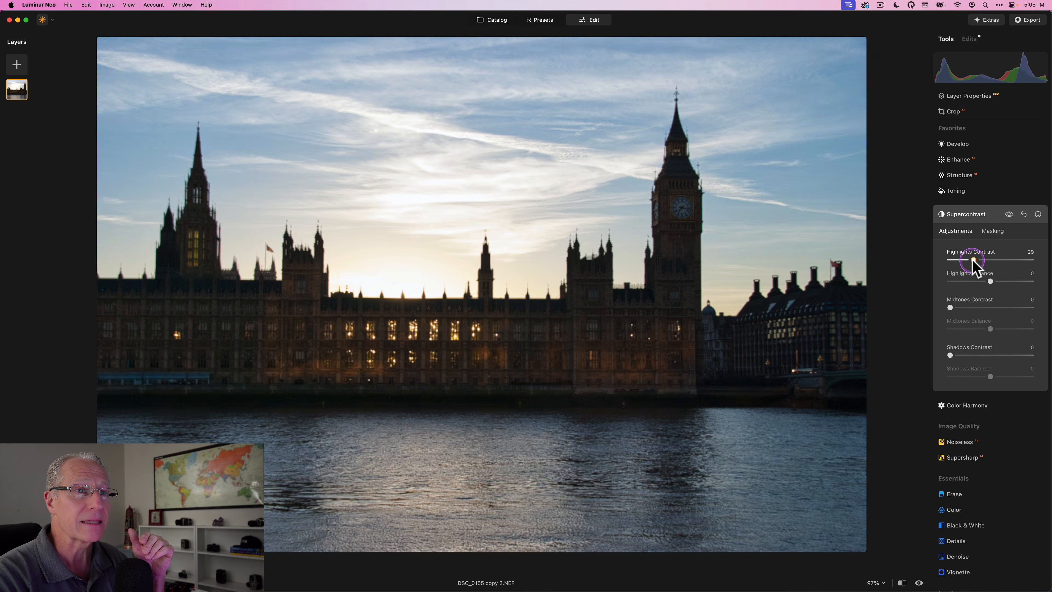
left_click(971, 308)
left_click(973, 355)
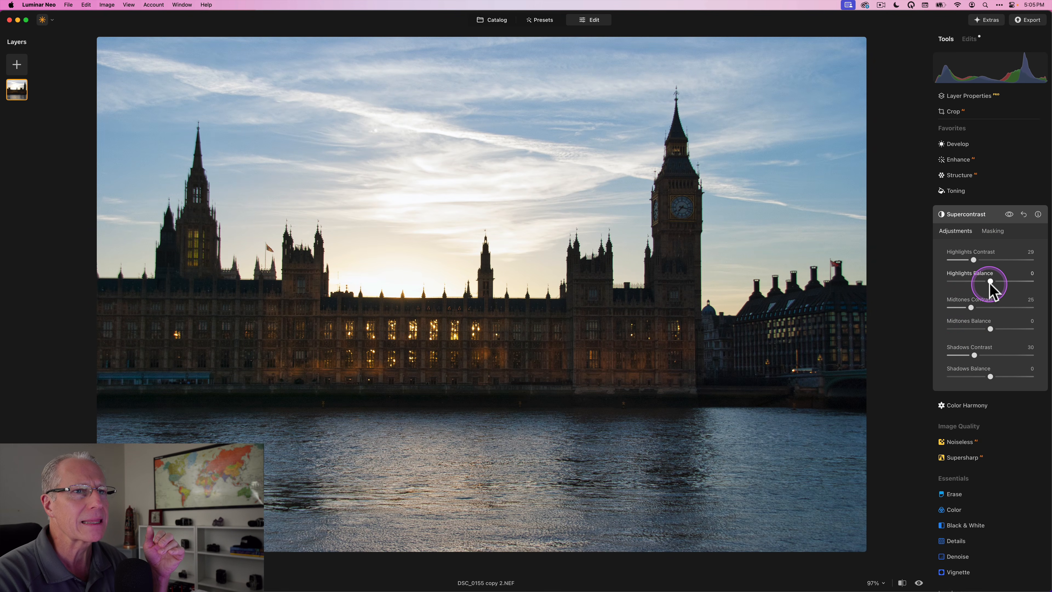
Set the Supercontrast Highlights Balance to 100 and Midtones Balance to 22, and reset Shadows Contrast to 0
left_click_drag(991, 282, 1039, 261)
mouse_move(990, 328)
left_mouse_down()
mouse_move(1005, 329)
mouse_move(974, 332)
mouse_move(1011, 332)
mouse_move(969, 329)
mouse_move(1014, 329)
mouse_move(972, 329)
mouse_move(999, 330)
left_mouse_up()
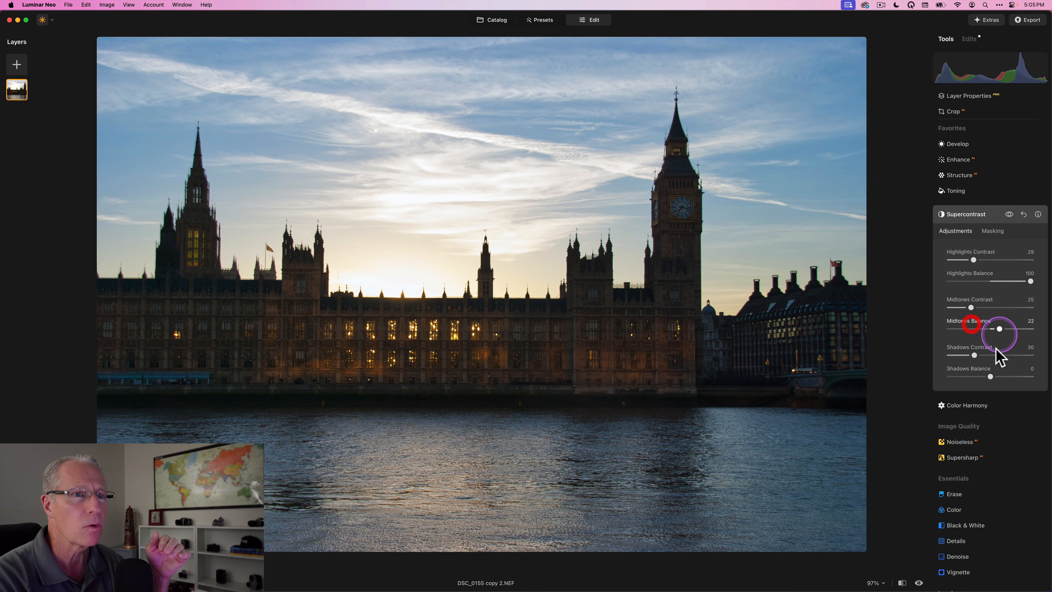
left_click(990, 377)
left_click_drag(992, 377, 915, 356)
double_click(979, 376)
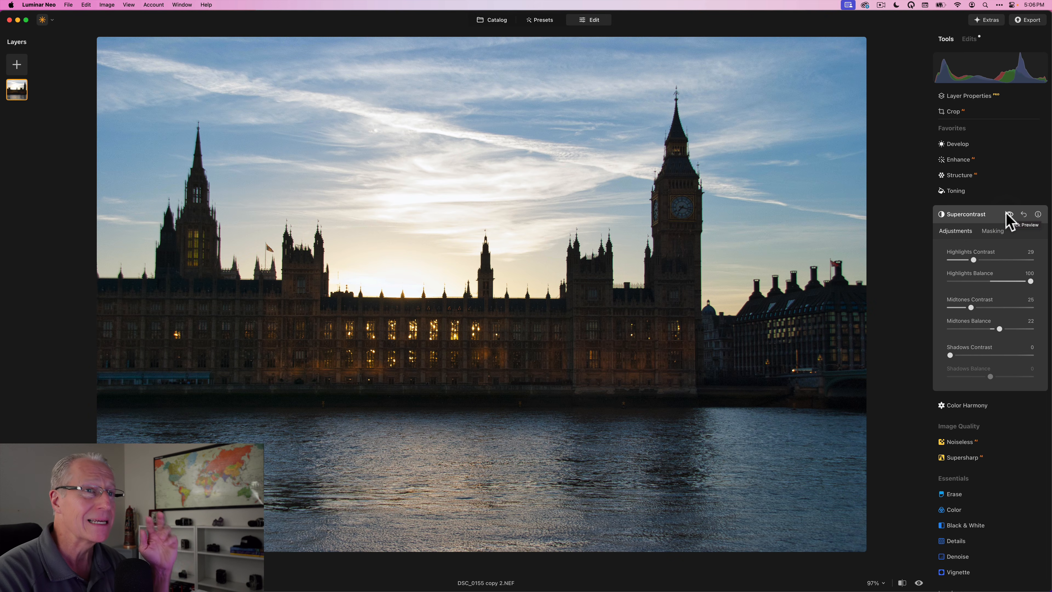
left_click(1008, 215)
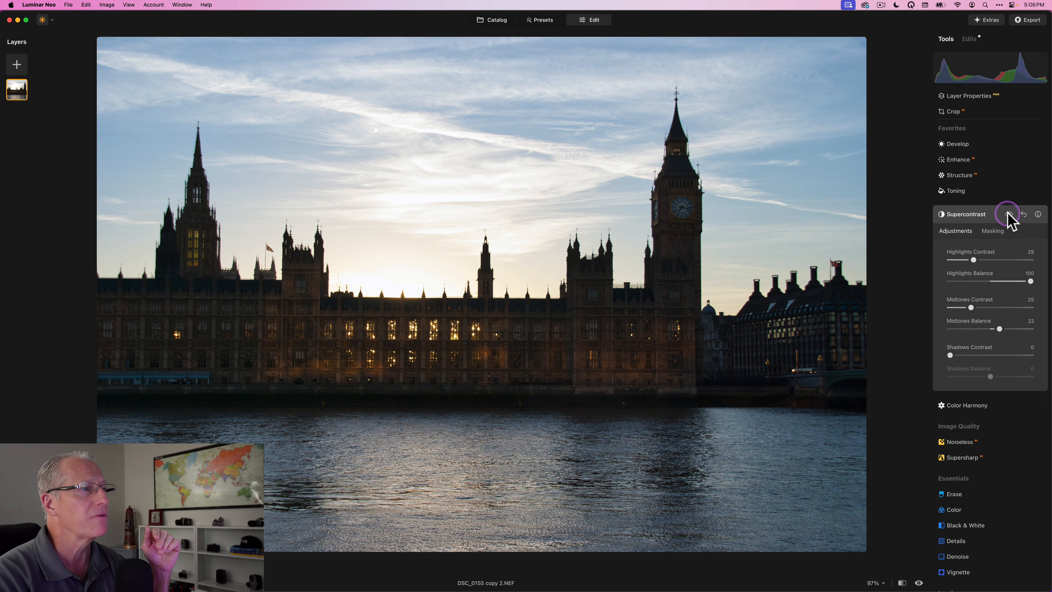
left_click(1008, 215)
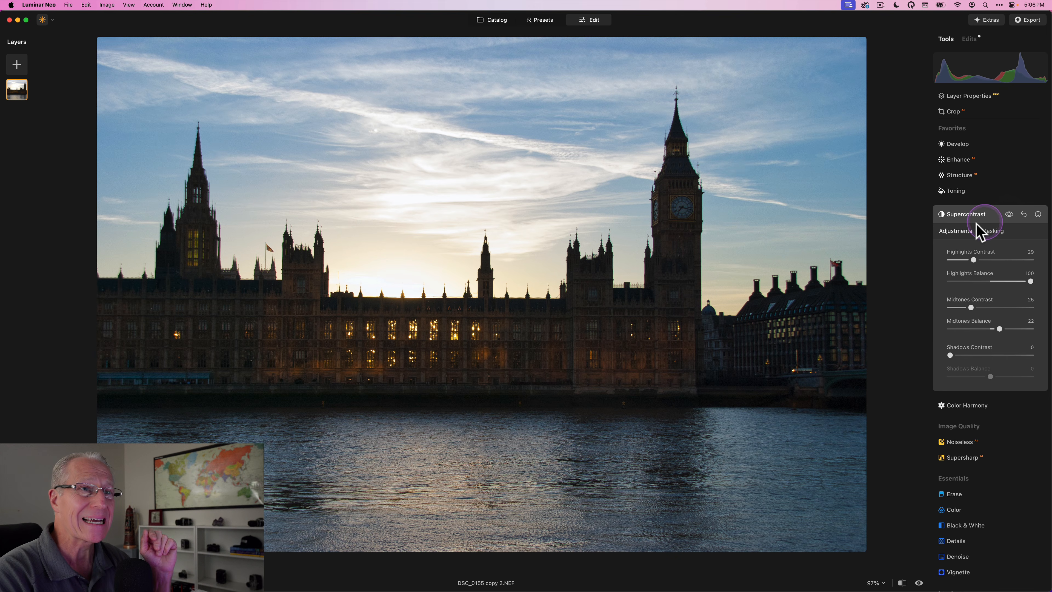
left_click(976, 215)
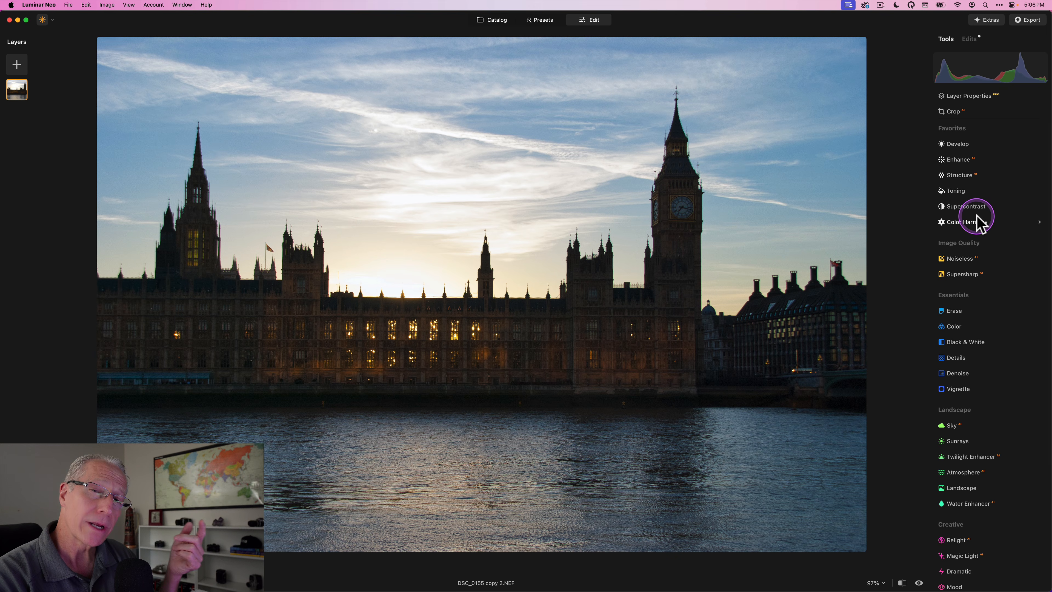
Apply Enhance with Accent at 58 and limit it to the midtones with a Luminosity mask
left_click(958, 161)
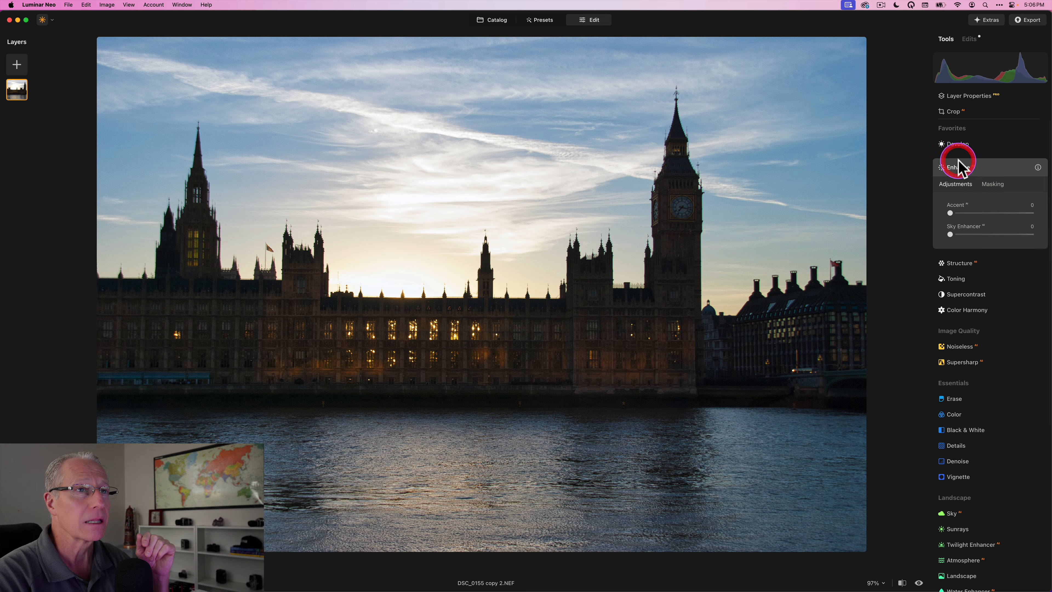
left_click_drag(978, 209, 998, 214)
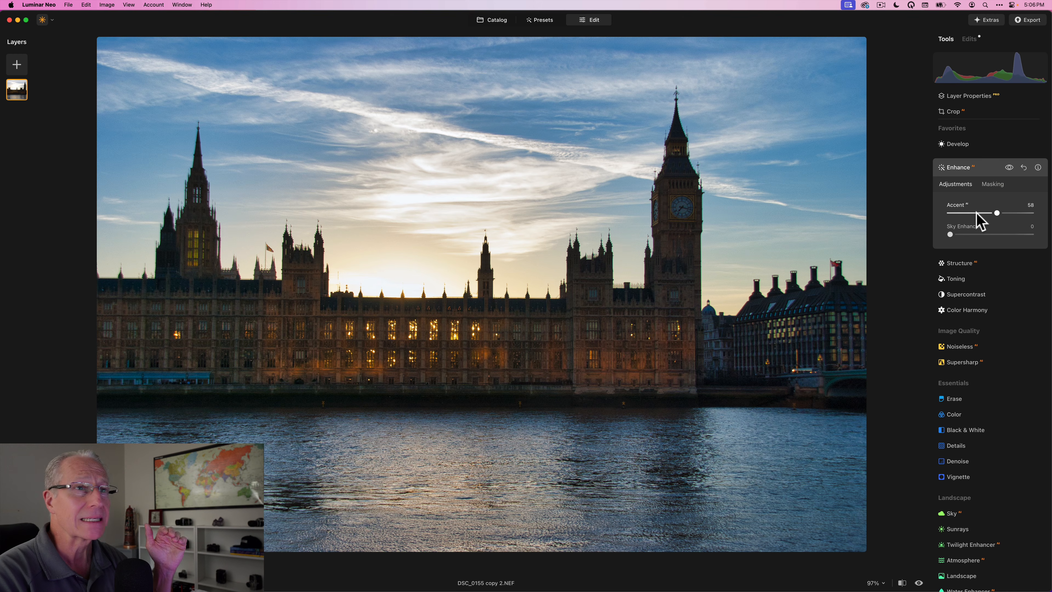
left_click(992, 184)
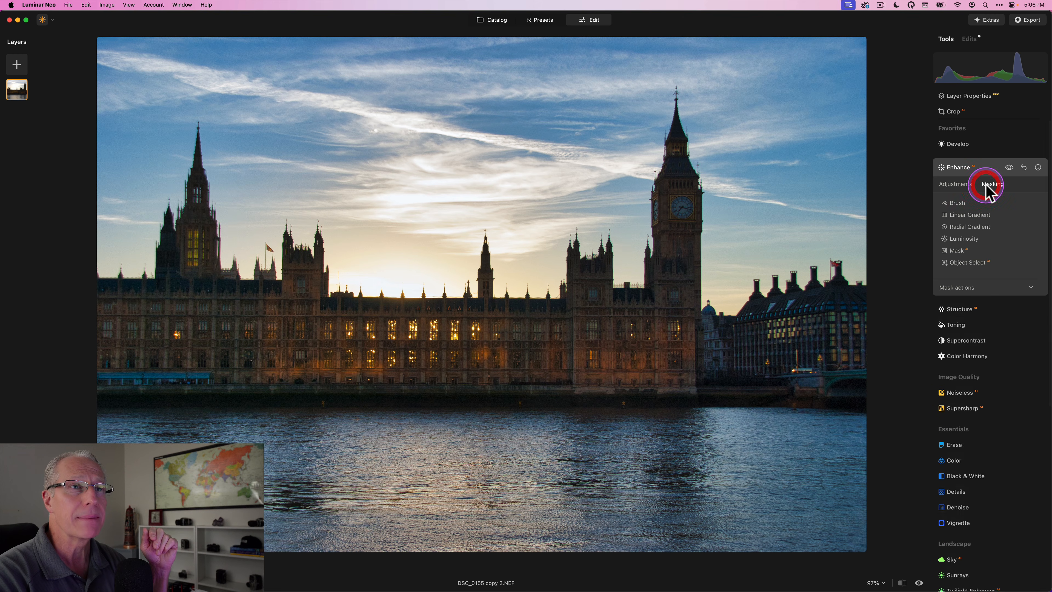
left_click(965, 240)
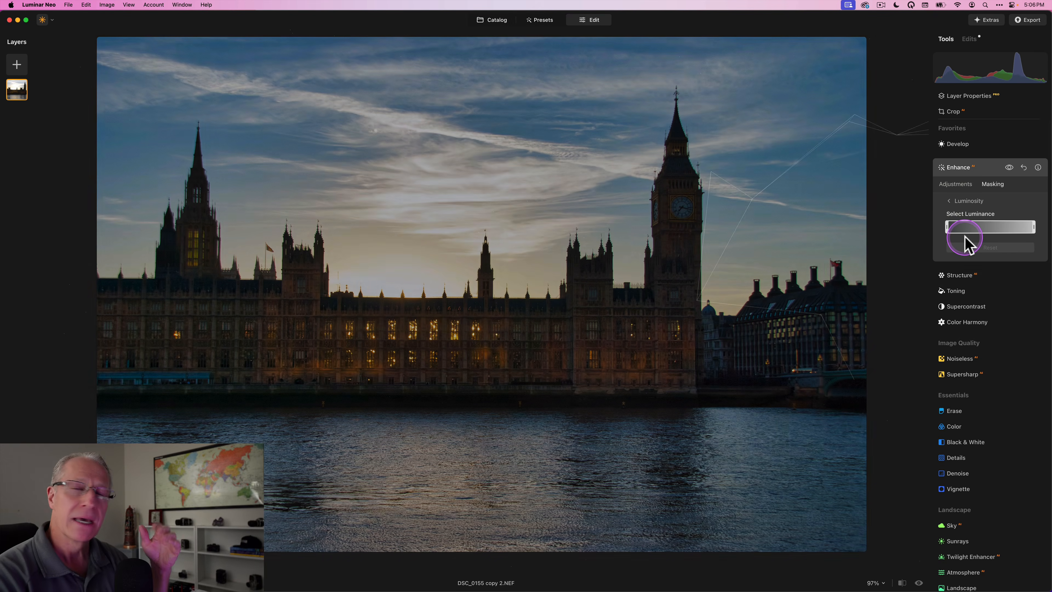
left_click(948, 227)
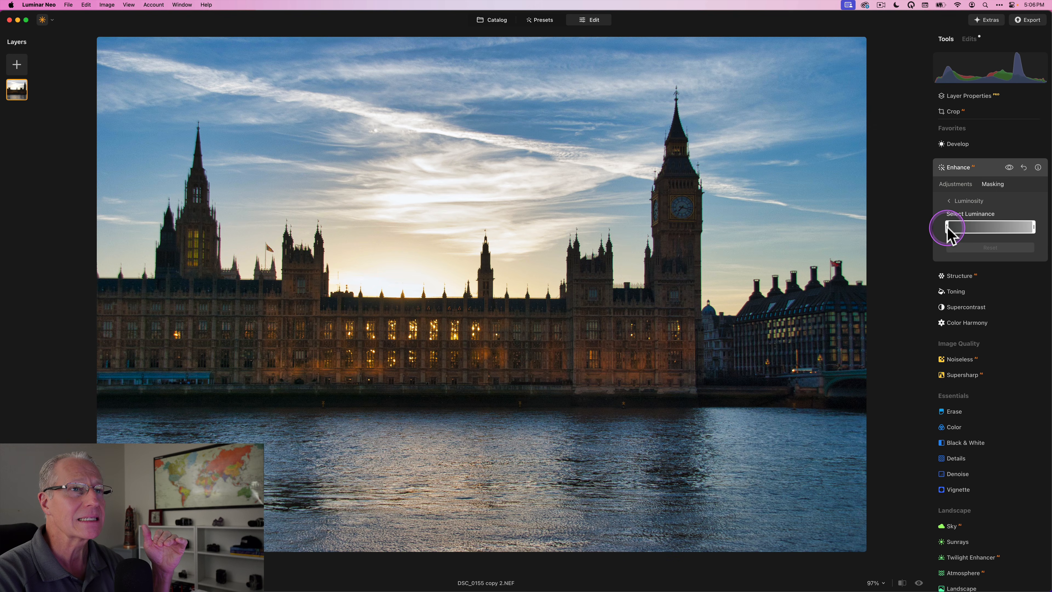
left_click_drag(948, 229, 1021, 237)
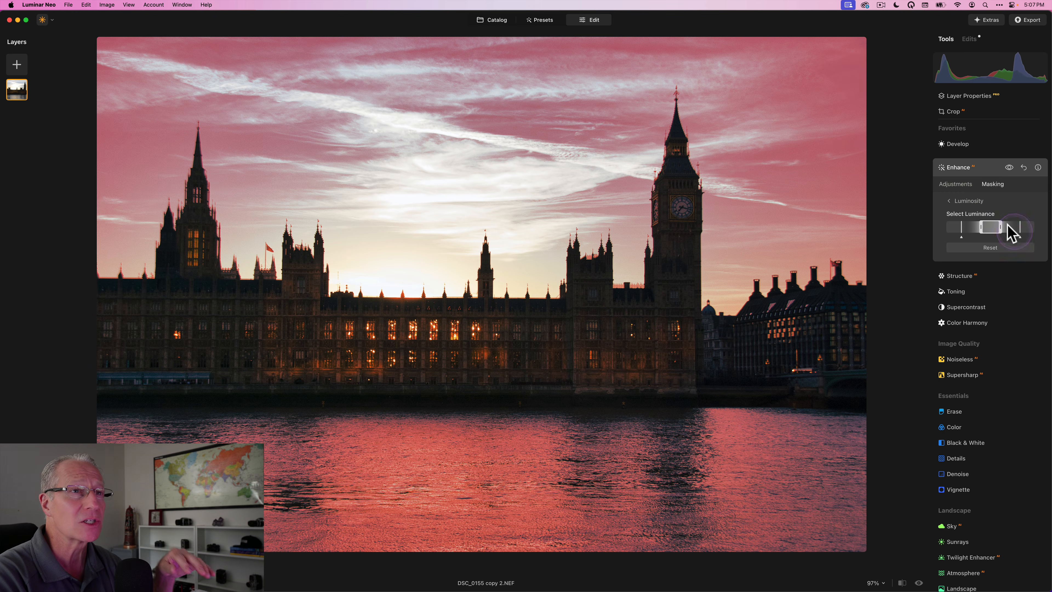
left_click(958, 185)
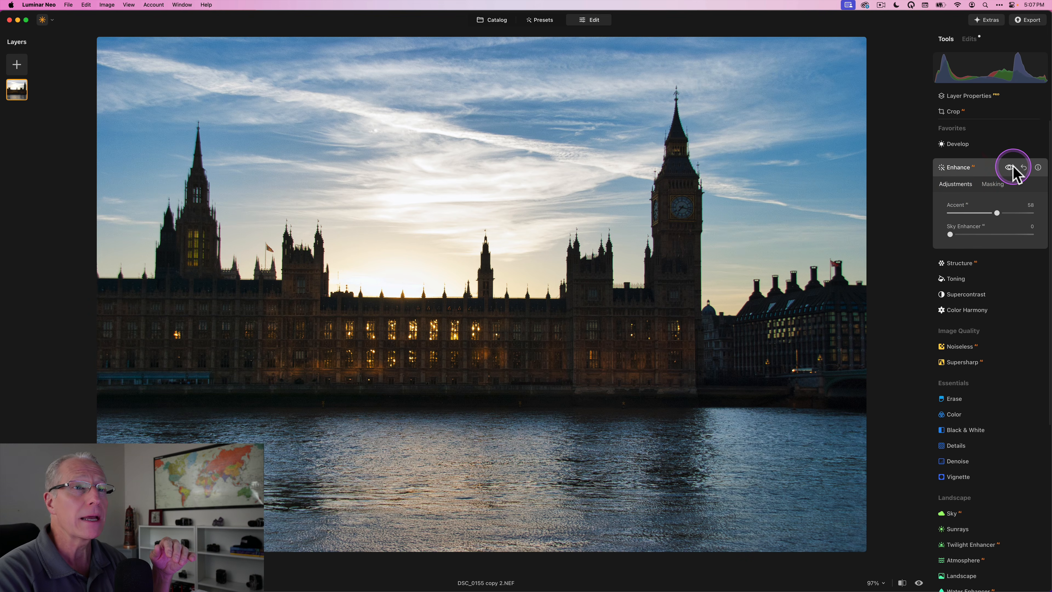
Compare the photo with and without the masked Enhance adjustment, and close the tool
left_click(1009, 167)
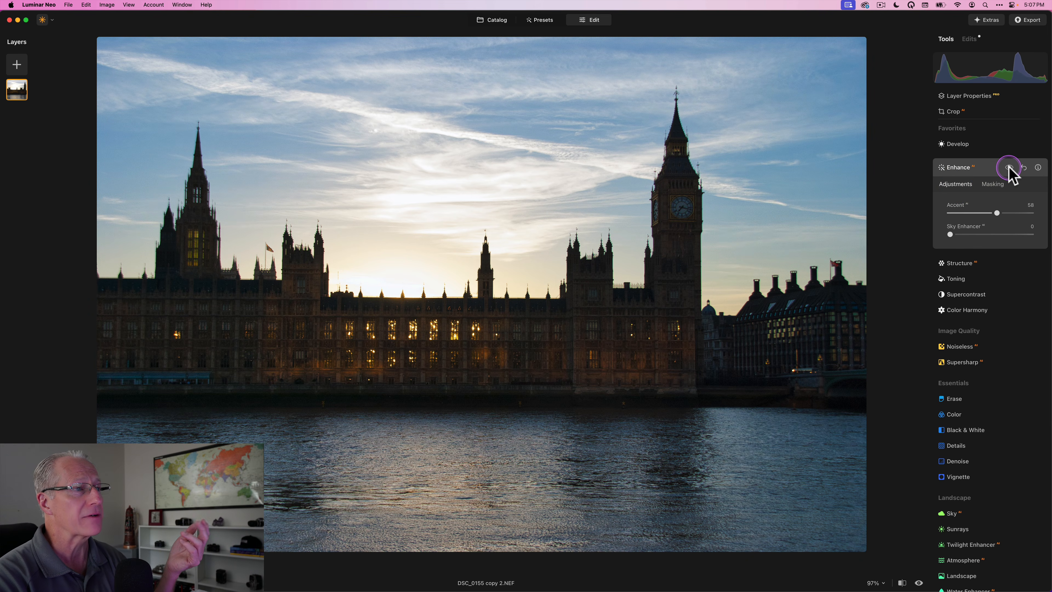
left_click(1009, 168)
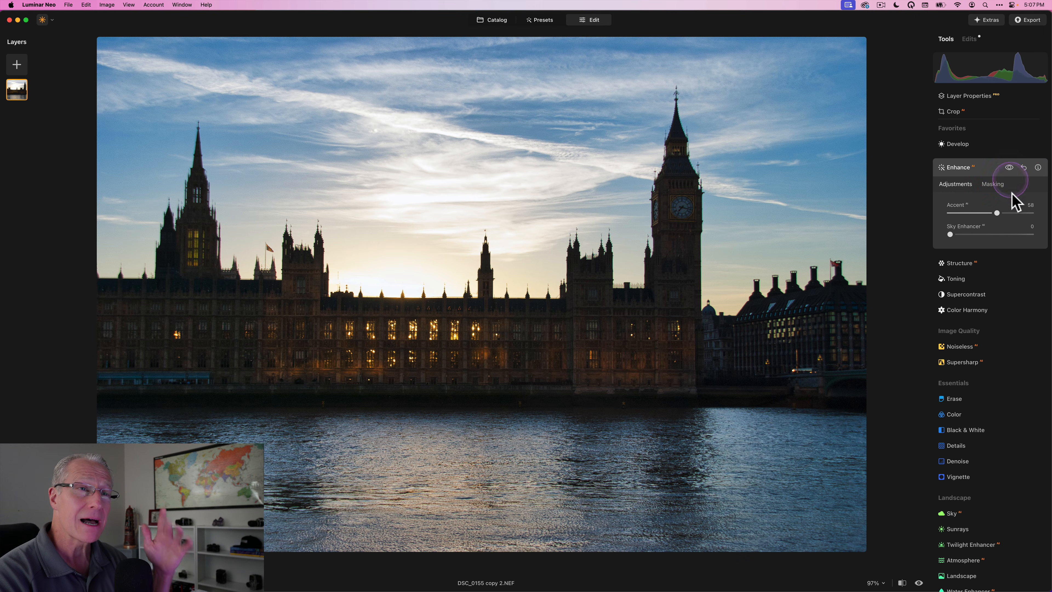
left_click(1010, 205)
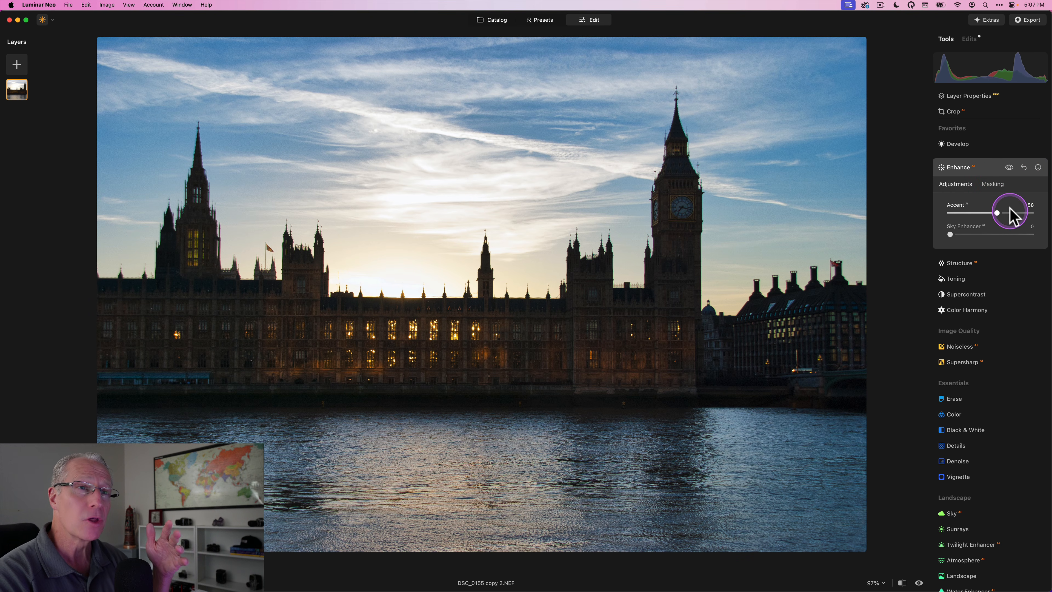
left_click(1009, 168)
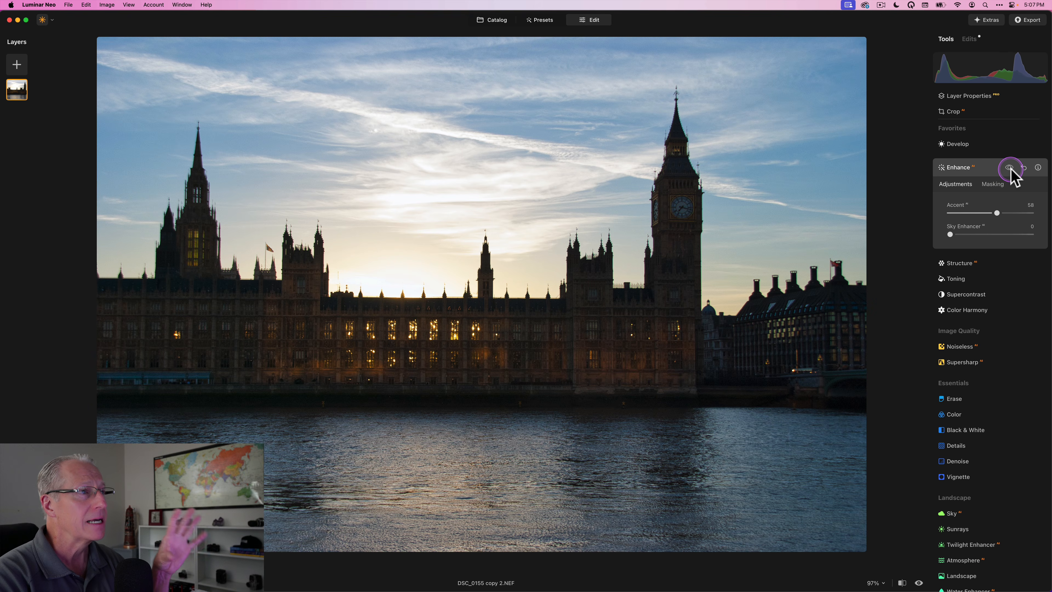
left_click(1009, 168)
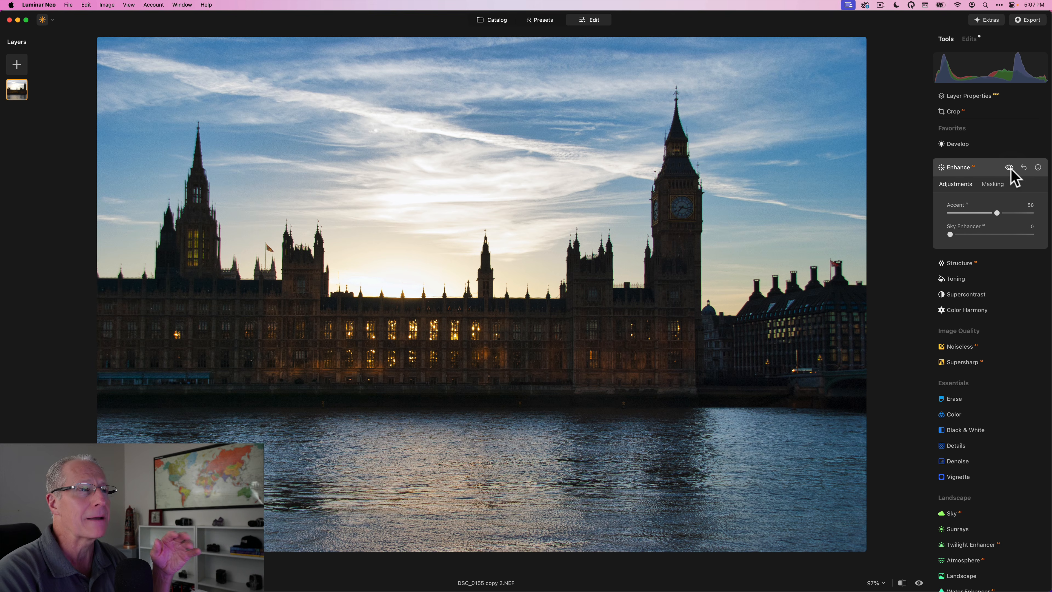
left_click(1000, 168)
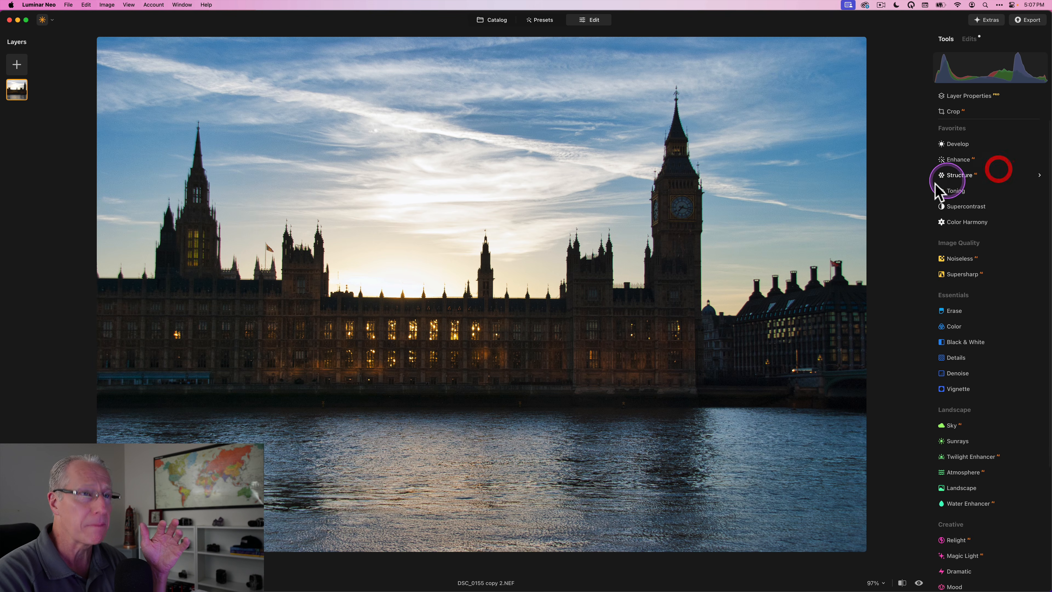
left_click(929, 187)
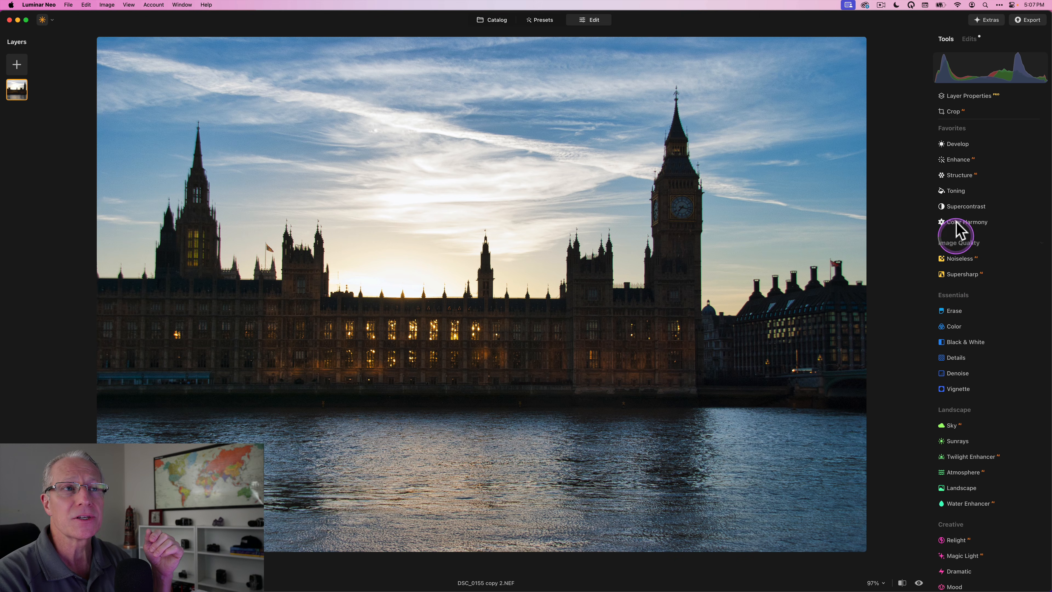
Set the Structure Amount to -34 and restrict the effect to the sky with an Object Select mask
left_click(964, 176)
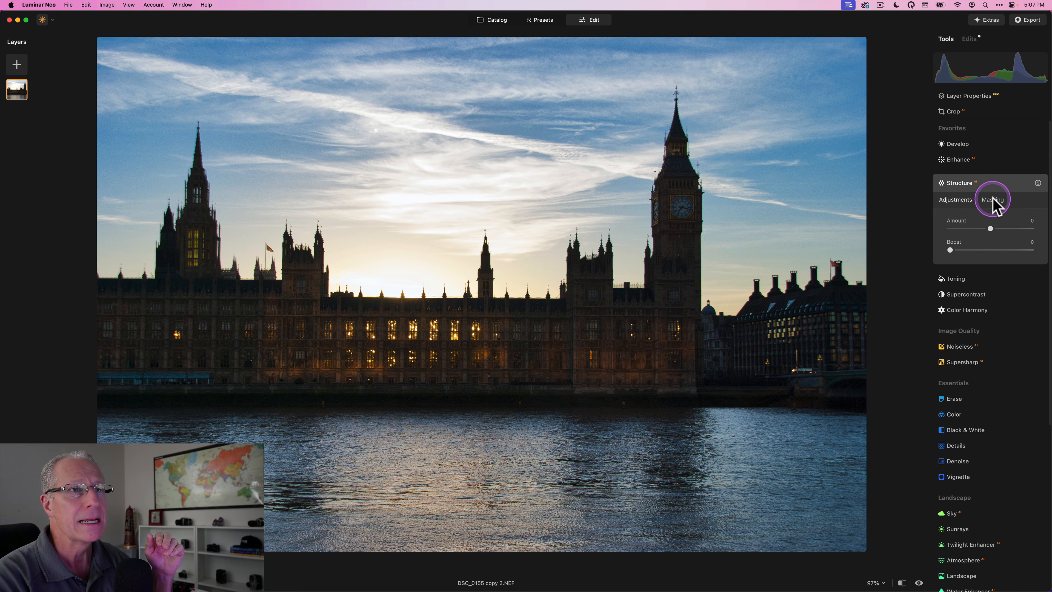
left_click_drag(989, 228, 976, 229)
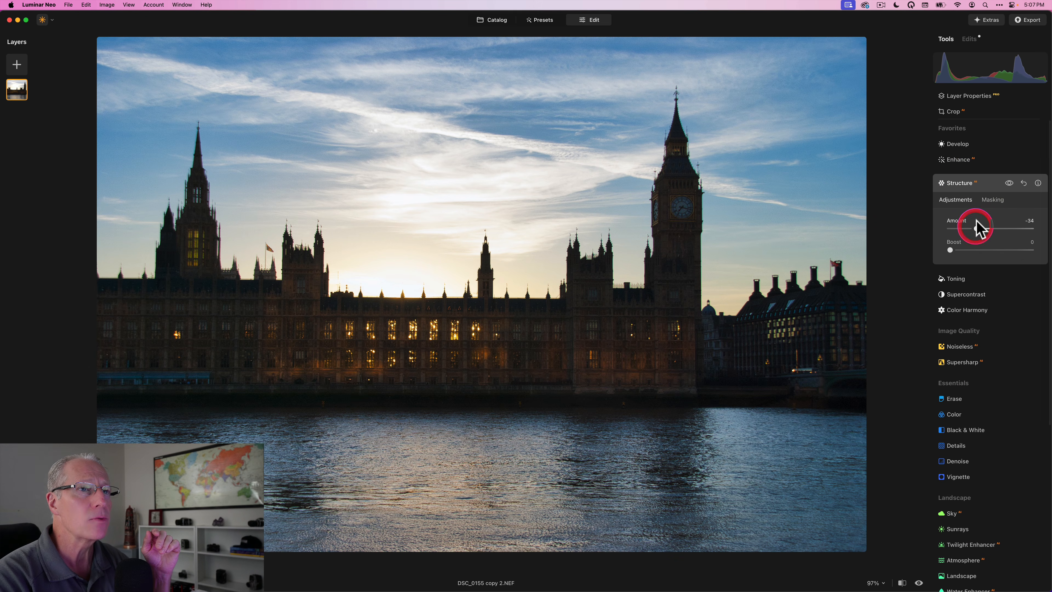
left_click(992, 200)
left_click(968, 276)
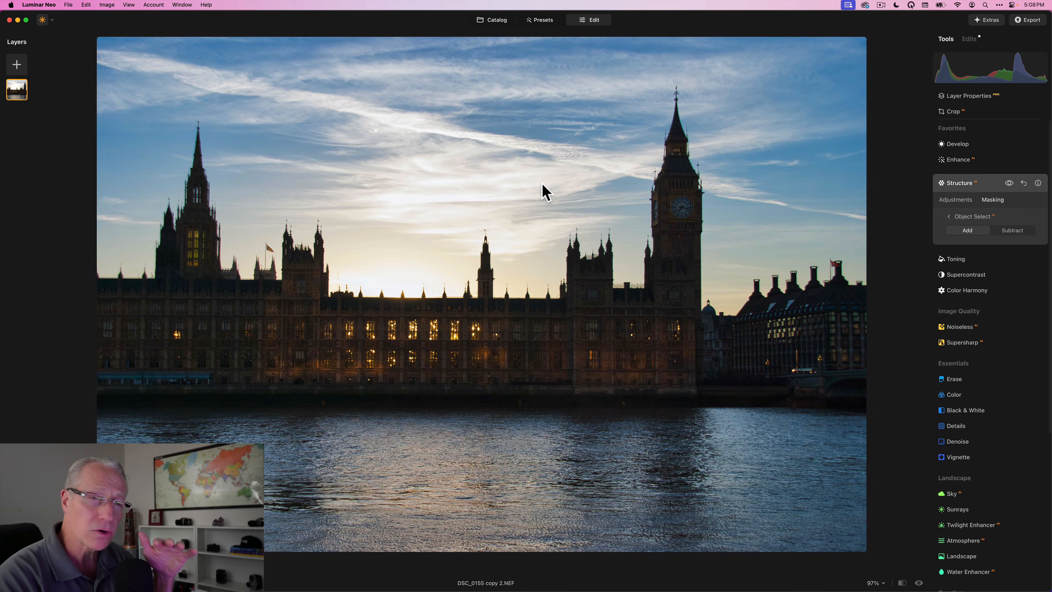
left_click(540, 183)
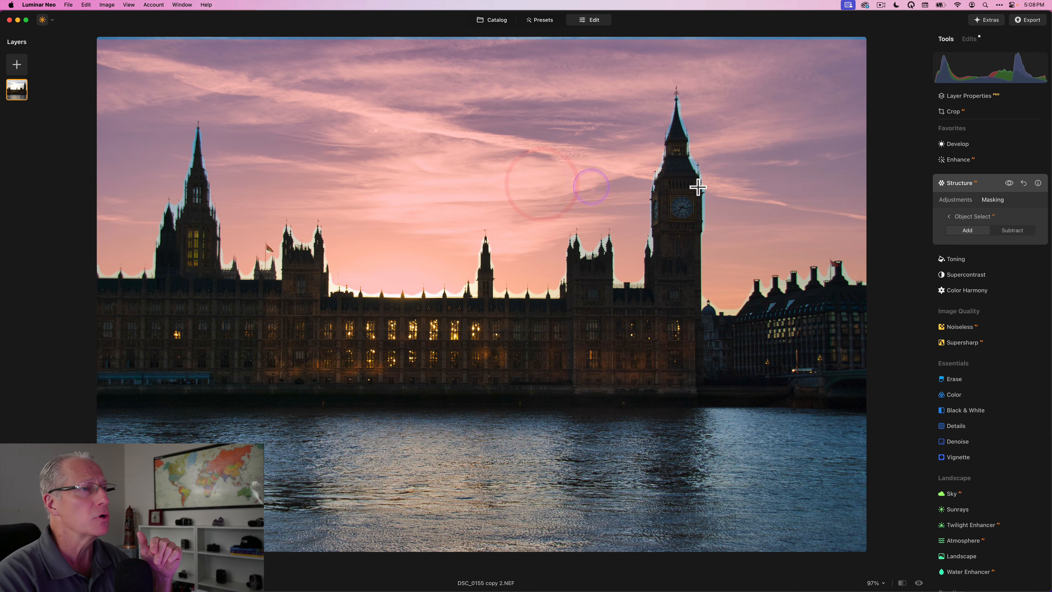
left_click(957, 200)
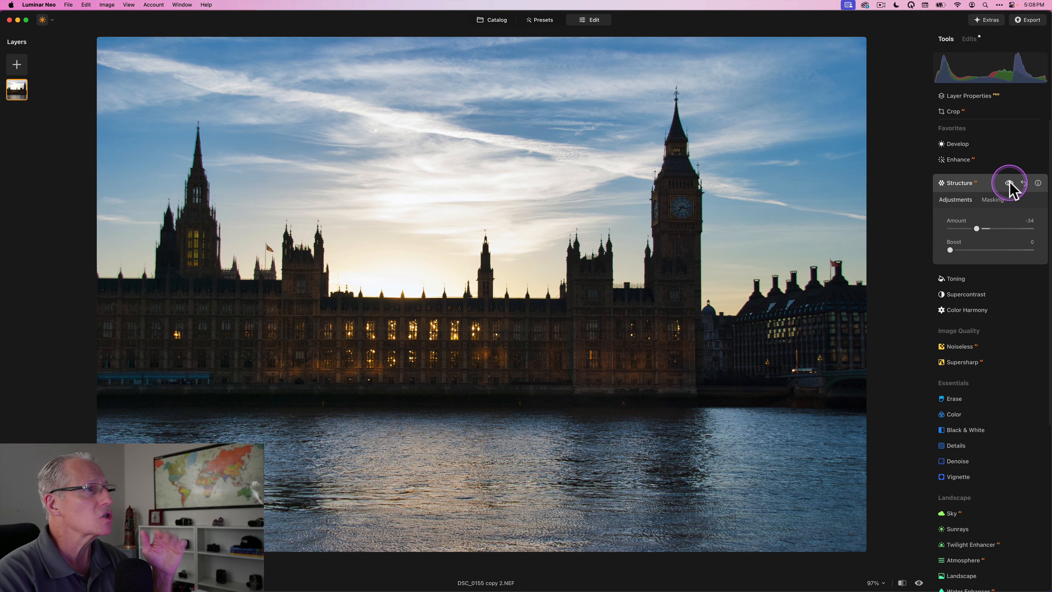
left_click(1008, 183)
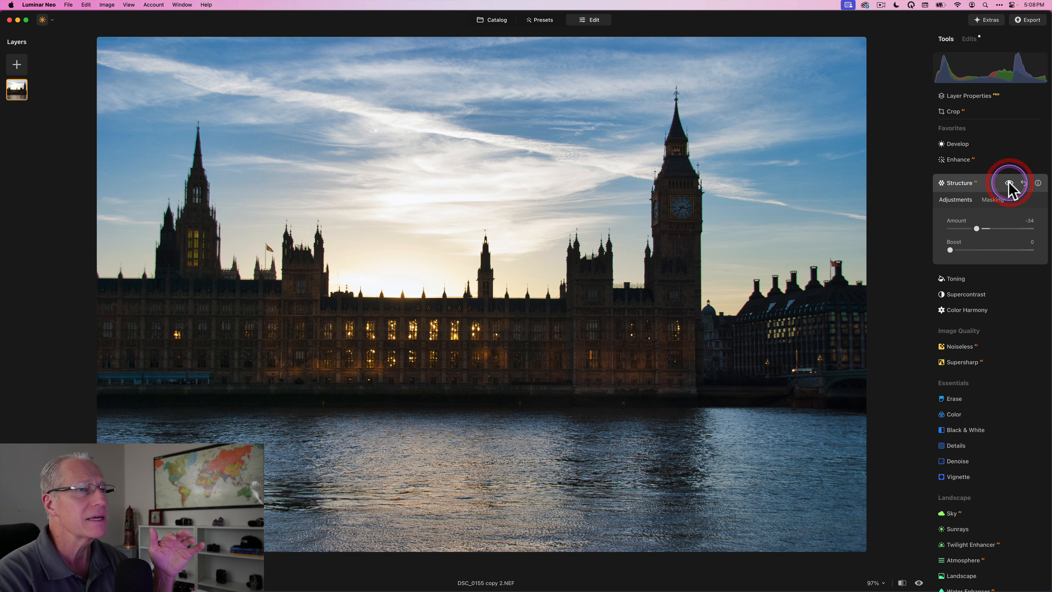
Start a second Structure adjustment and mask it to all the buildings and the embankment with Object Select
left_click(991, 185)
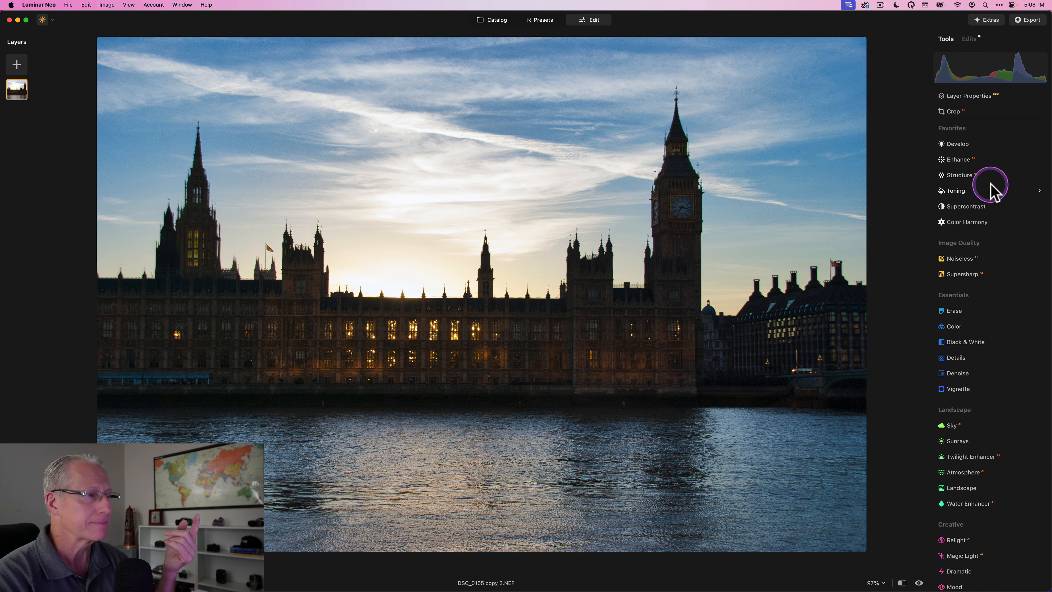
left_click(965, 174)
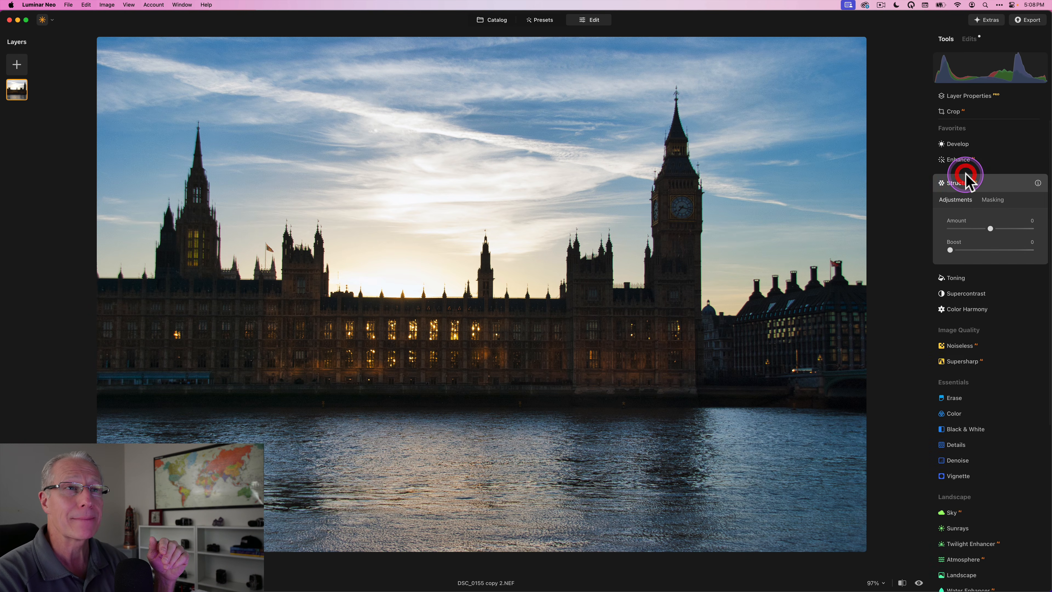
left_click(992, 200)
left_click(968, 278)
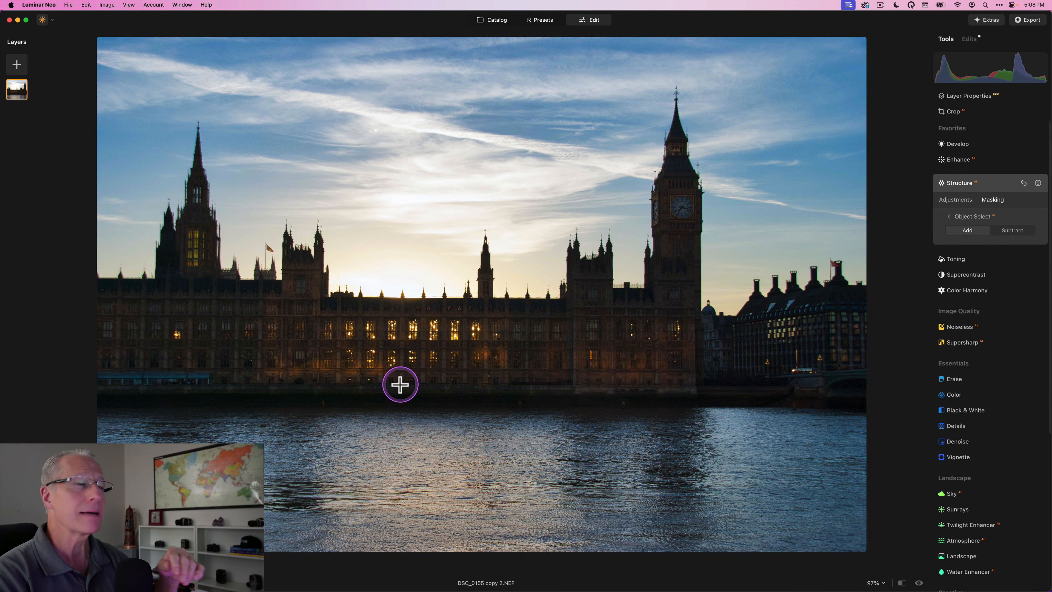
left_click(257, 352)
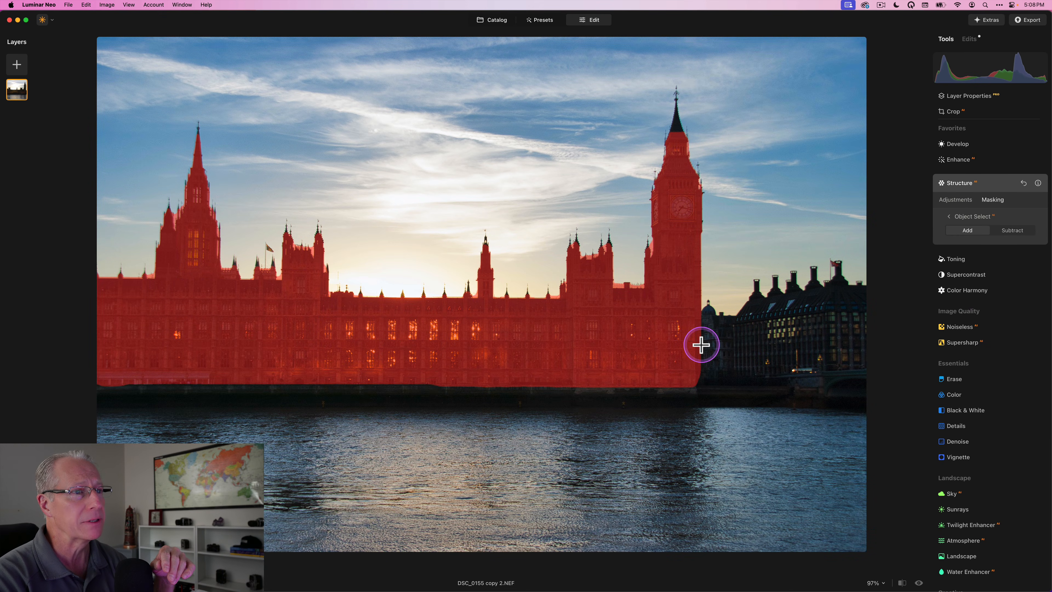
left_click(712, 346)
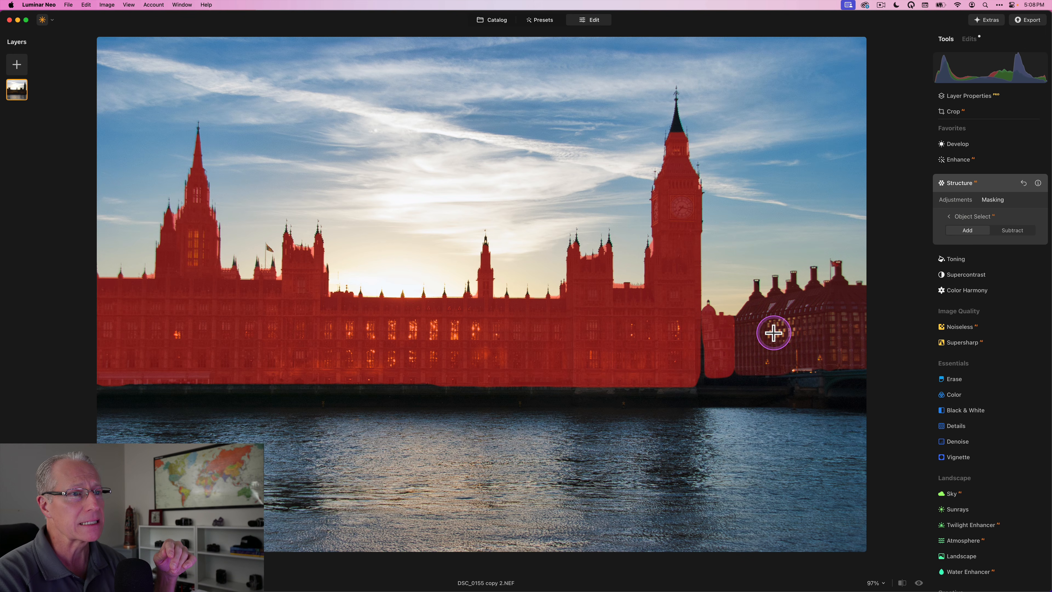
left_click(786, 384)
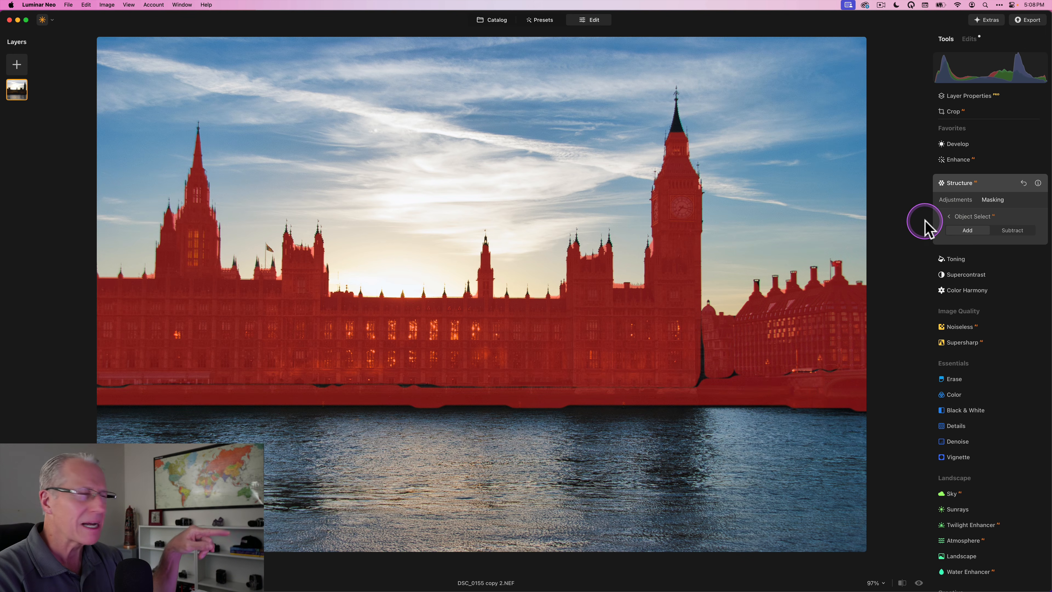
Set the Structure Amount for the masked buildings to 38
left_click(956, 201)
left_click_drag(999, 229, 1007, 230)
left_click(1007, 229)
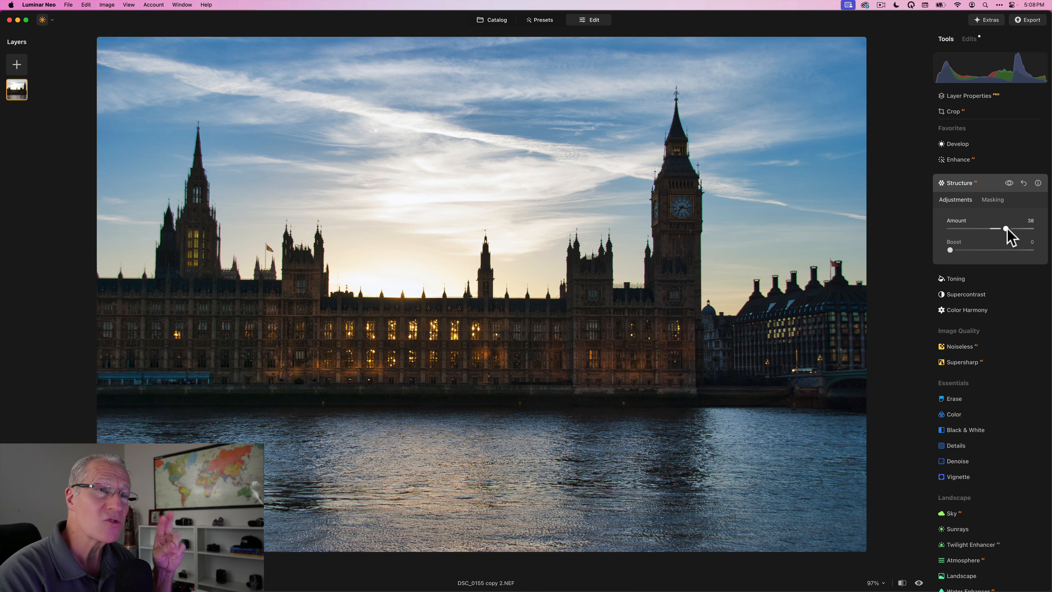
Compare the buildings with and without the masked Structure adjustment, and close the tool
left_click(1009, 183)
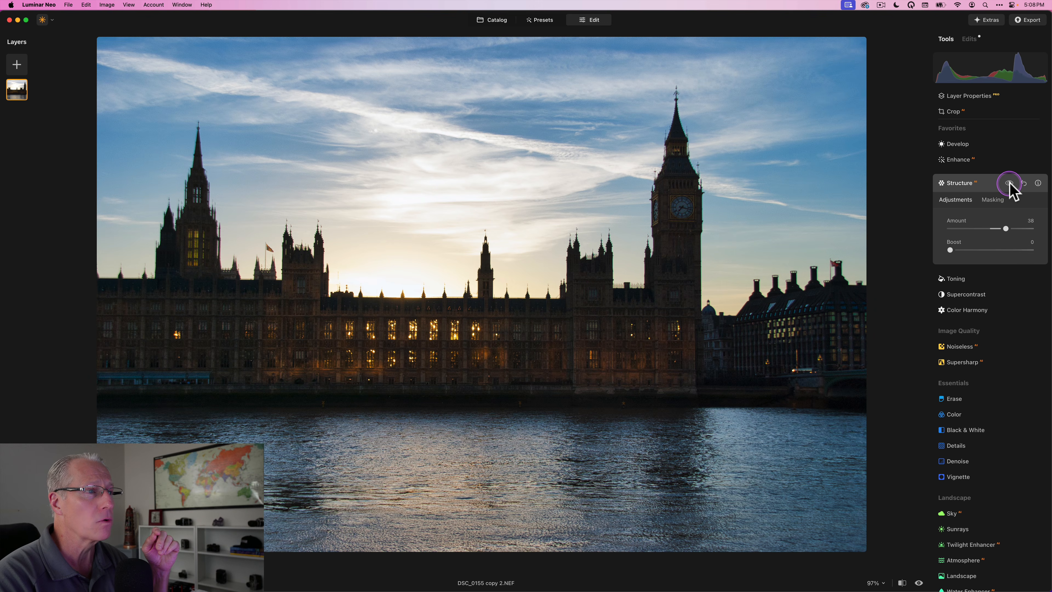
left_click(1009, 183)
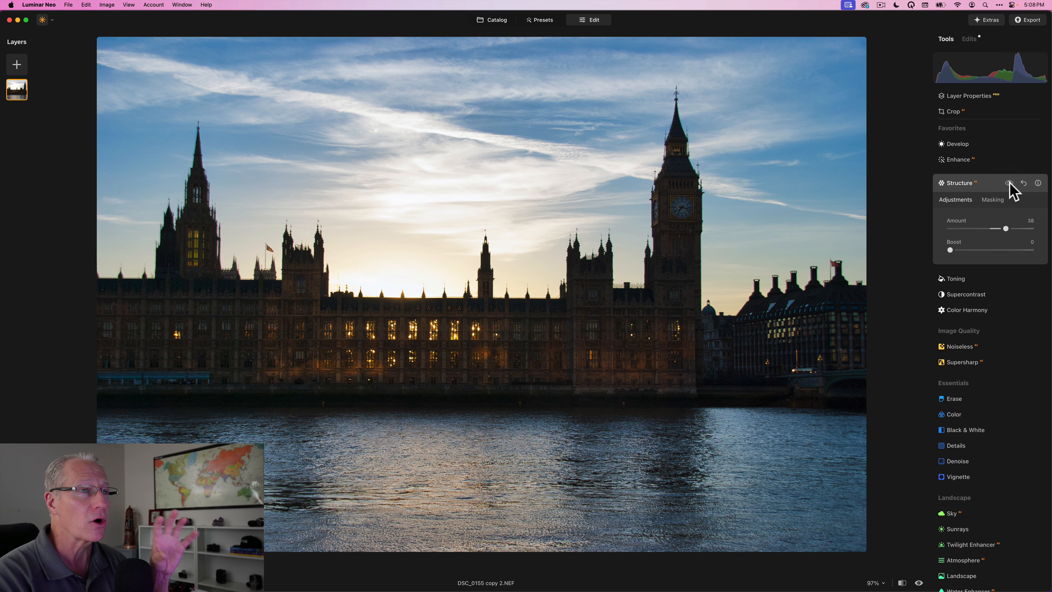
left_click(1008, 184)
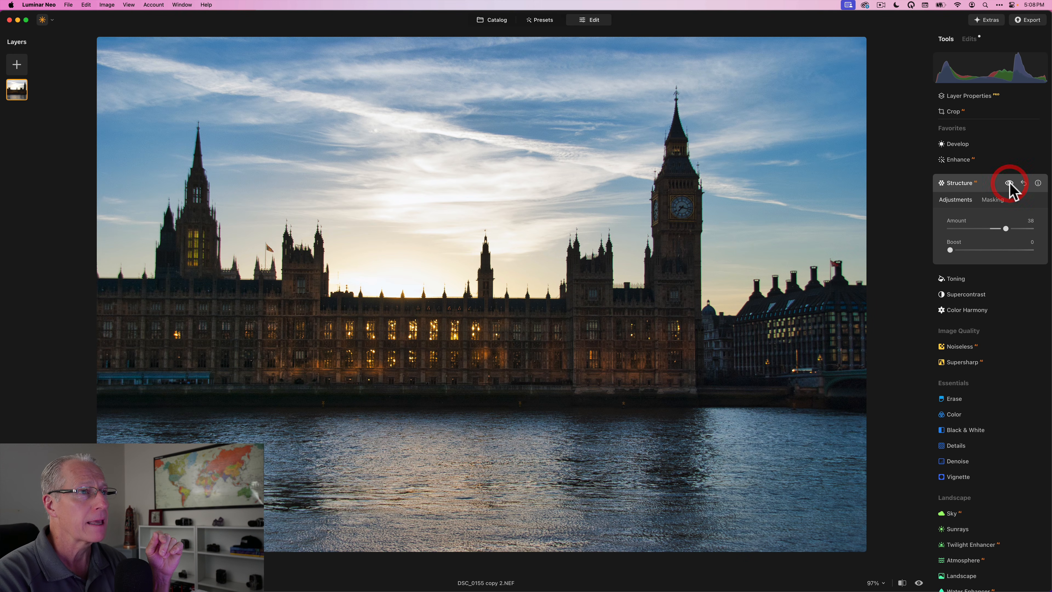
left_click(983, 185)
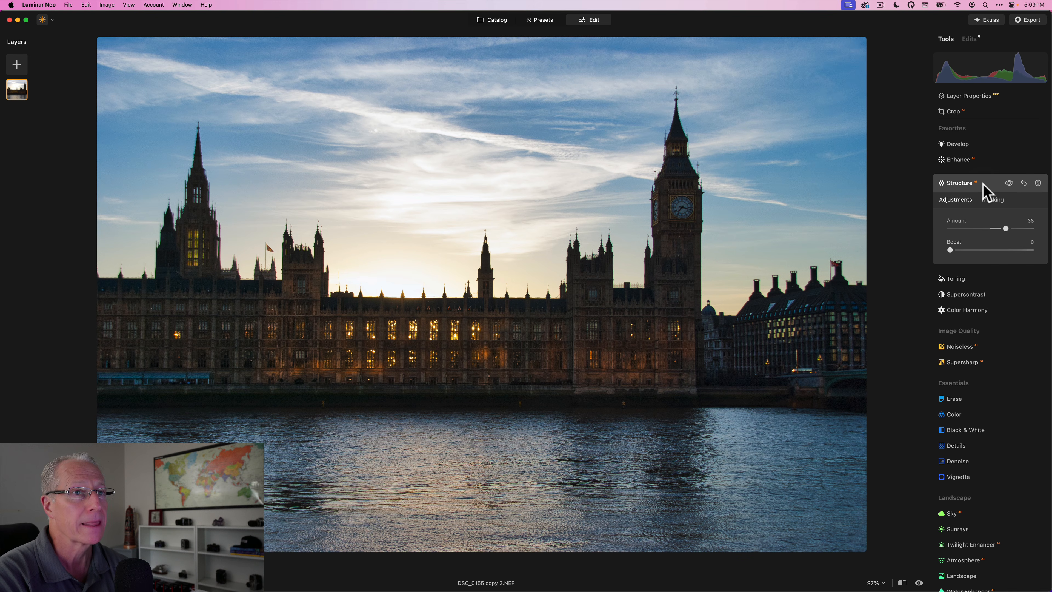
left_click(983, 183)
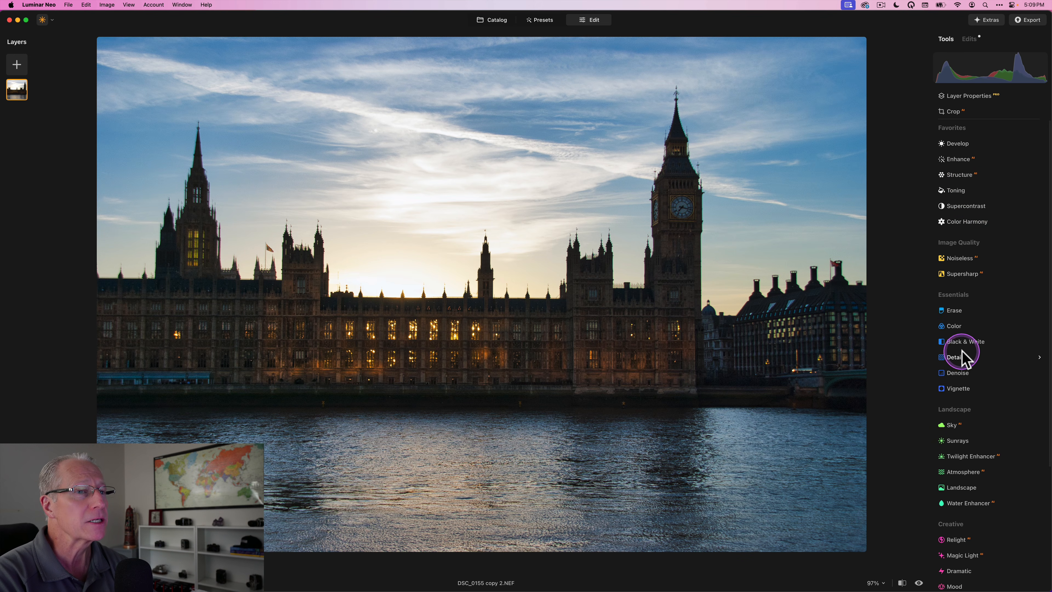
Start a Blur adjustment and limit it to the river with a Linear Gradient mask ending at the waterline
scroll(962, 356, "down", 6)
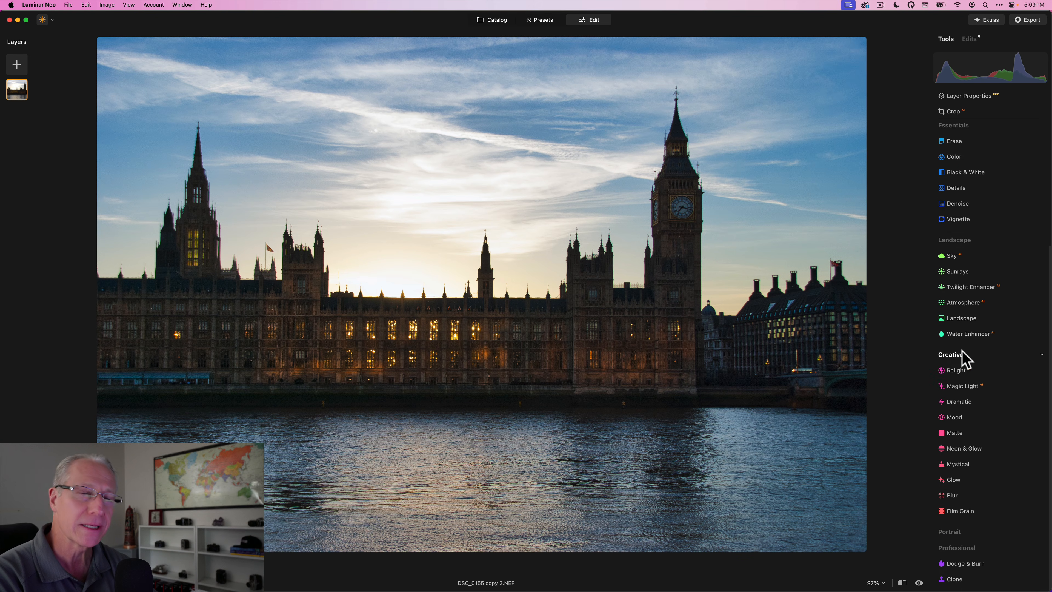
left_click(953, 496)
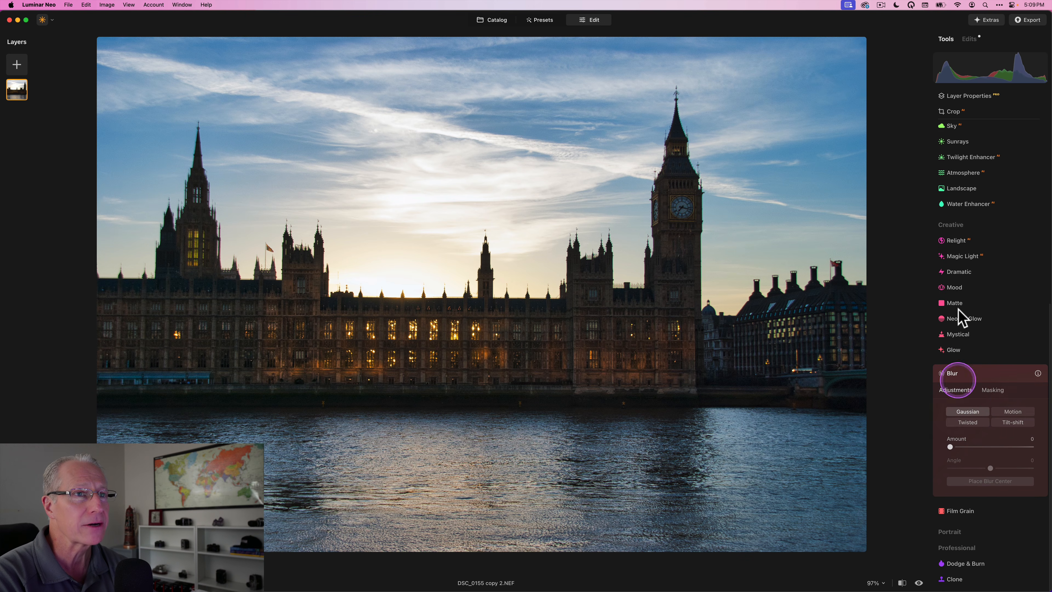
left_click(994, 390)
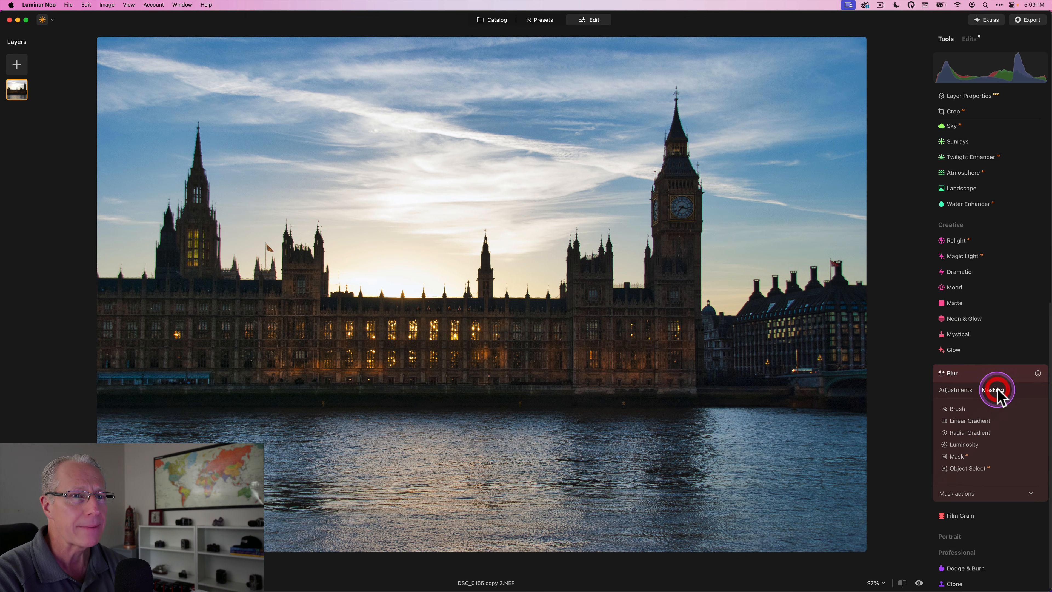
left_click(965, 421)
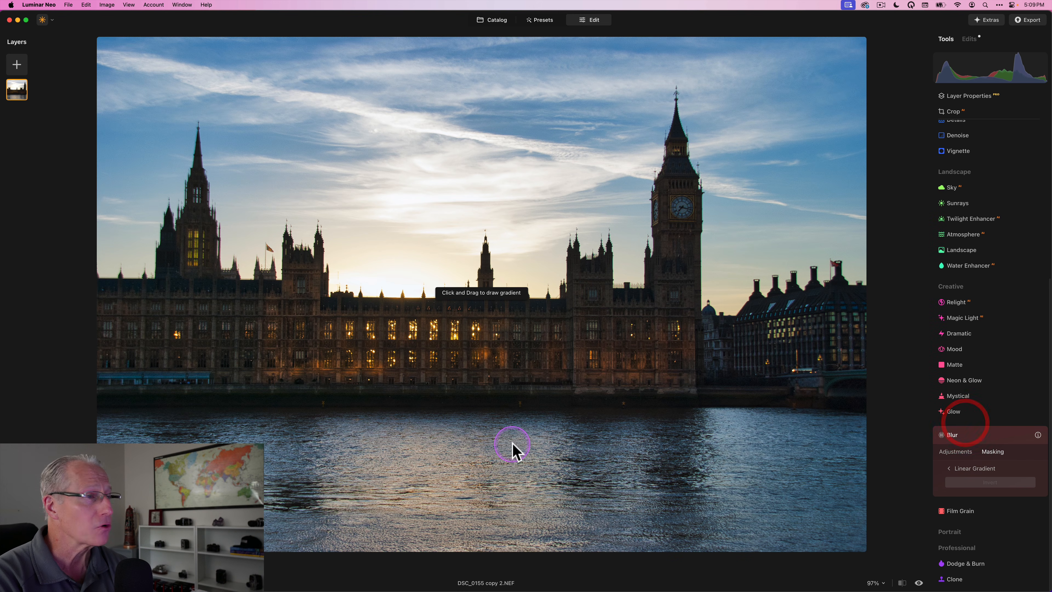
left_click_drag(486, 410, 485, 401)
Switch the masked blur to Motion and set its Amount to 53
left_click(968, 453)
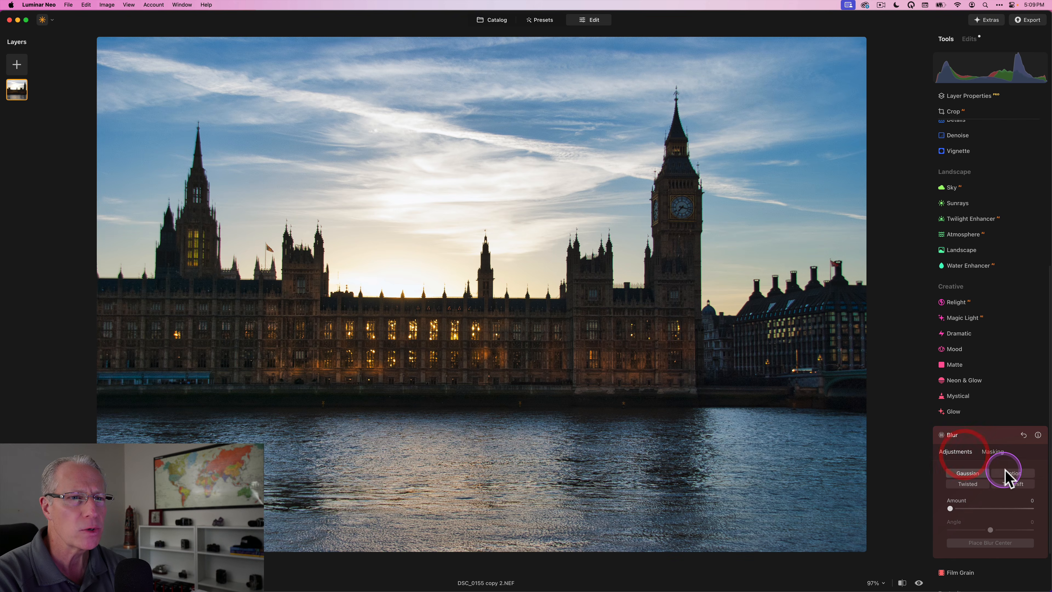
left_click(1006, 472)
left_click_drag(993, 503, 994, 508)
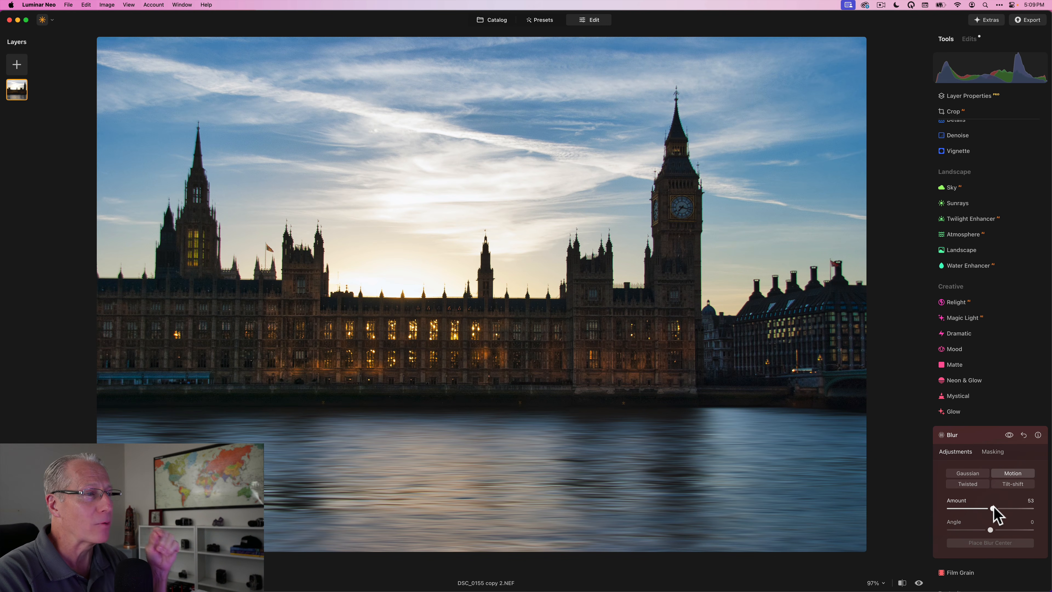
Compare the river with and without the motion blur
left_click(1009, 435)
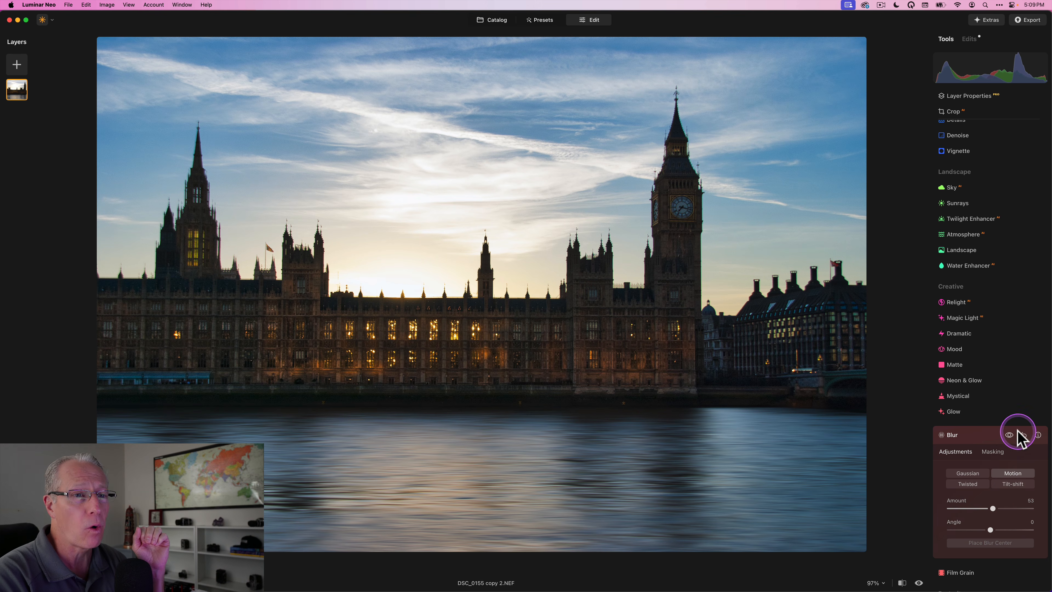
left_click(1010, 435)
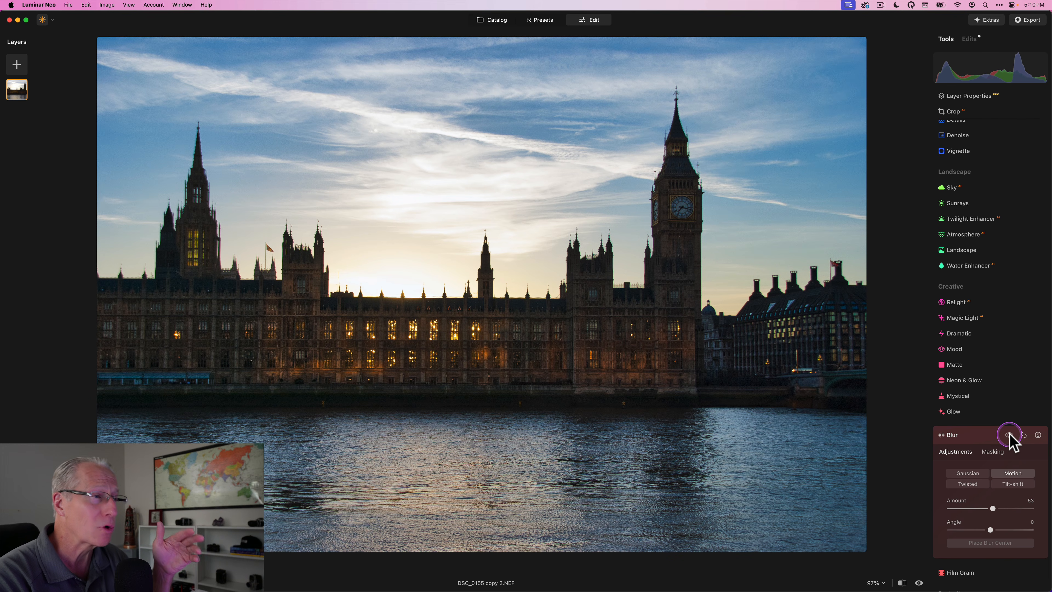
left_click(1010, 435)
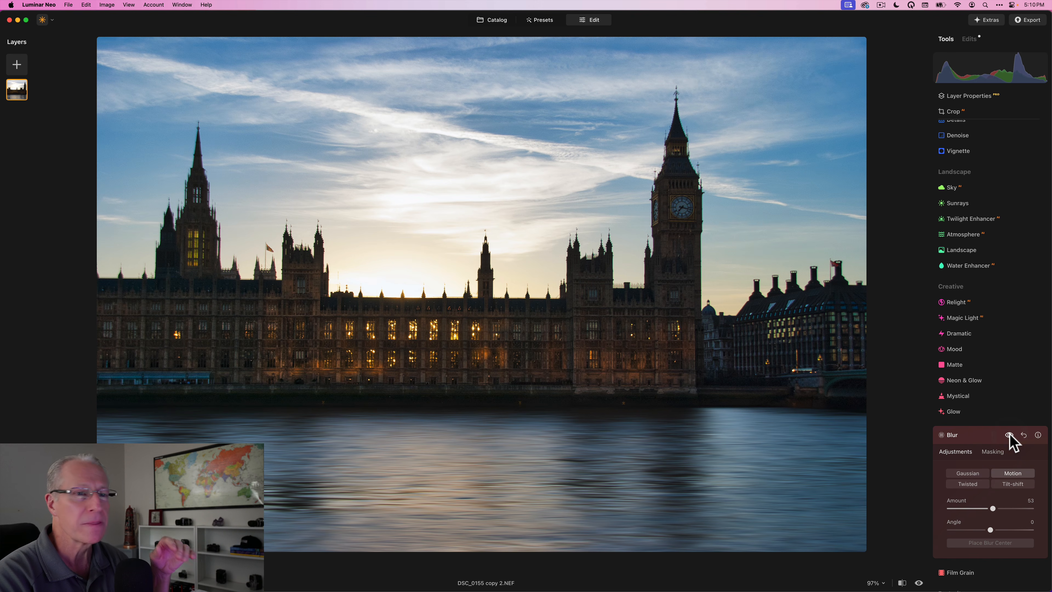
Try a motion blur Amount of 46 and compare the river with and without it
left_click_drag(990, 507, 988, 509)
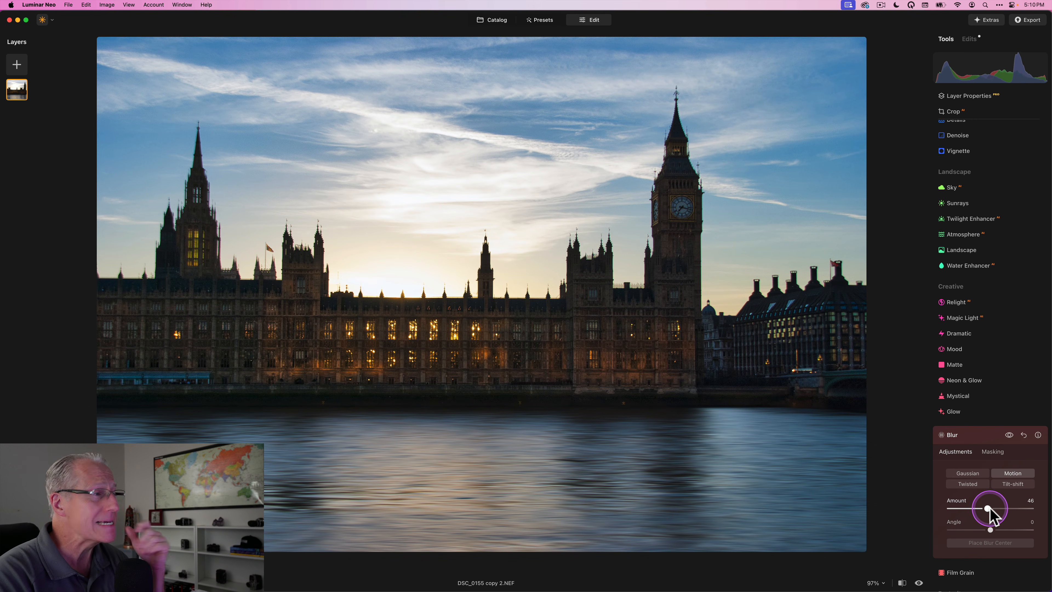
left_click(1009, 436)
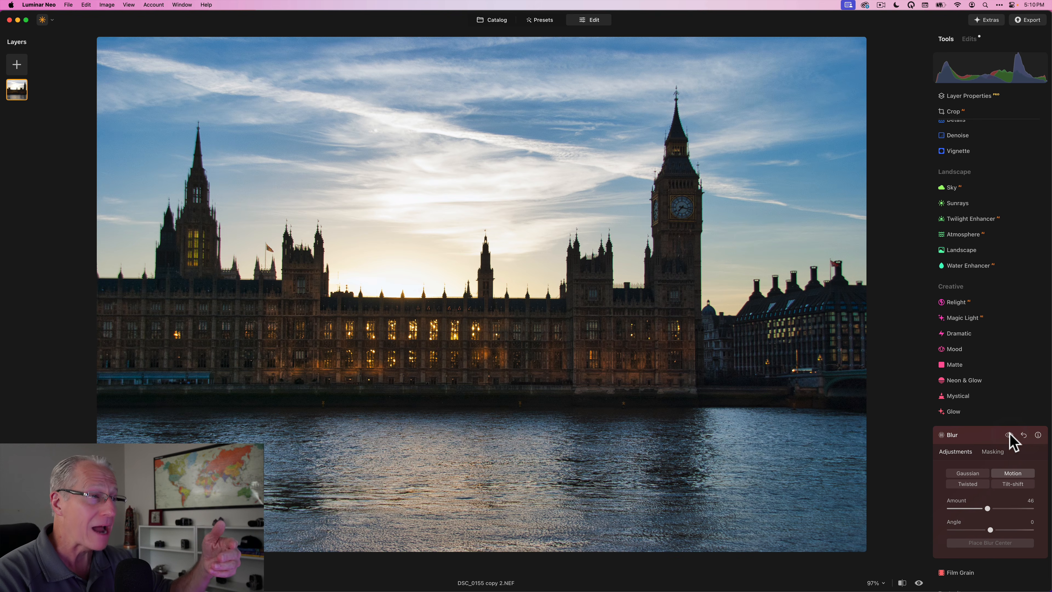
left_click(1009, 436)
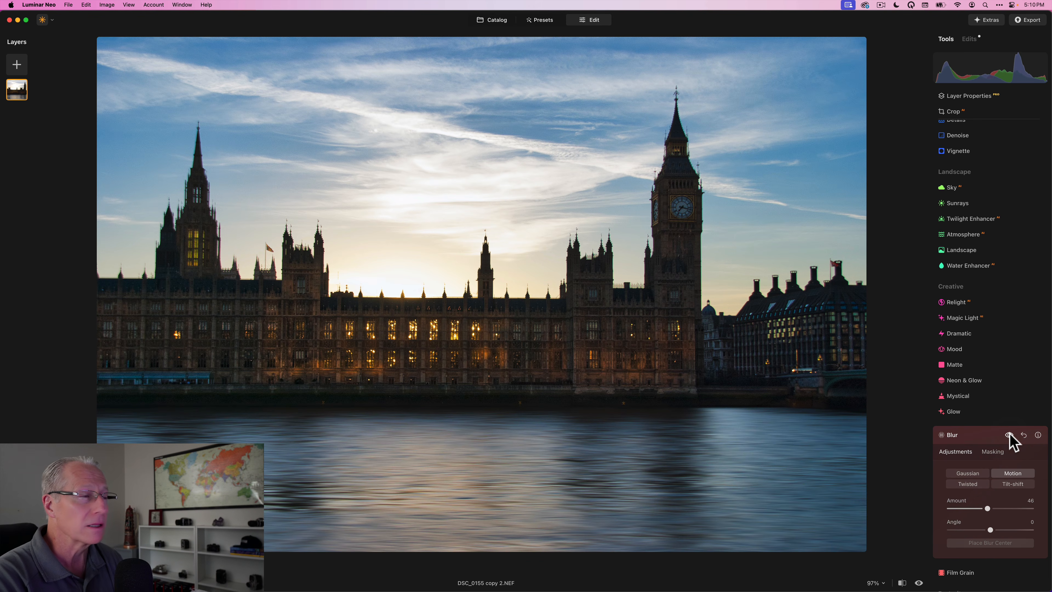
left_click(1009, 436)
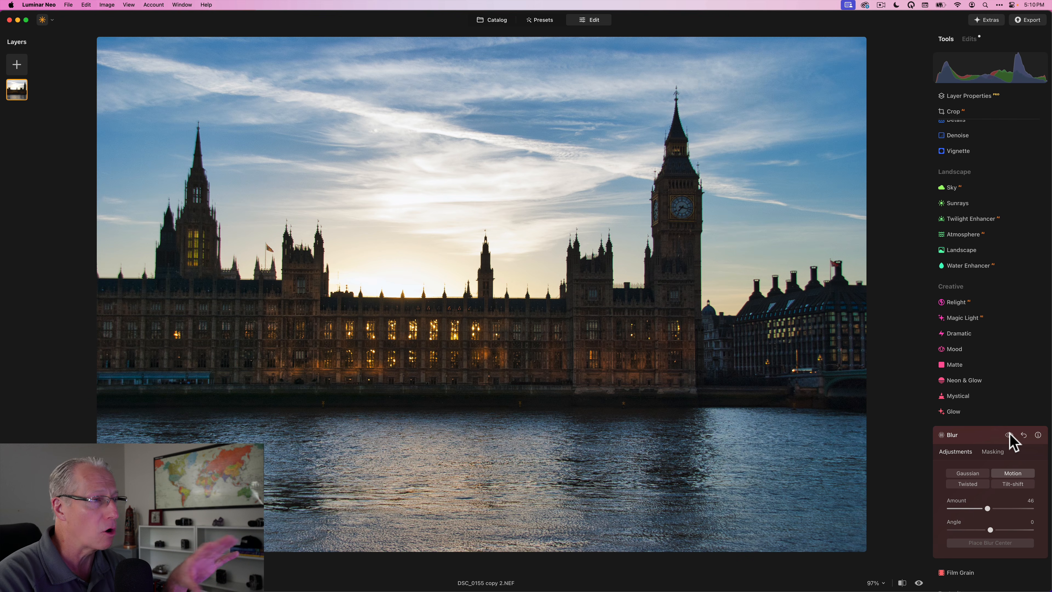
left_click(1009, 436)
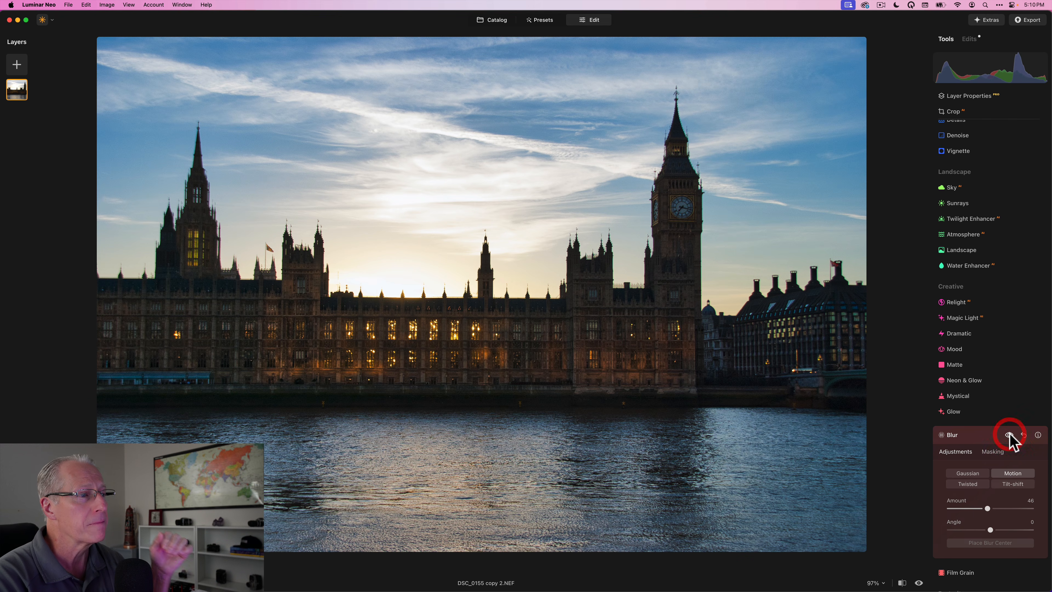
Set the motion blur Amount to 52, close Blur, and compare the edited photo with the original
left_click_drag(987, 508, 995, 508)
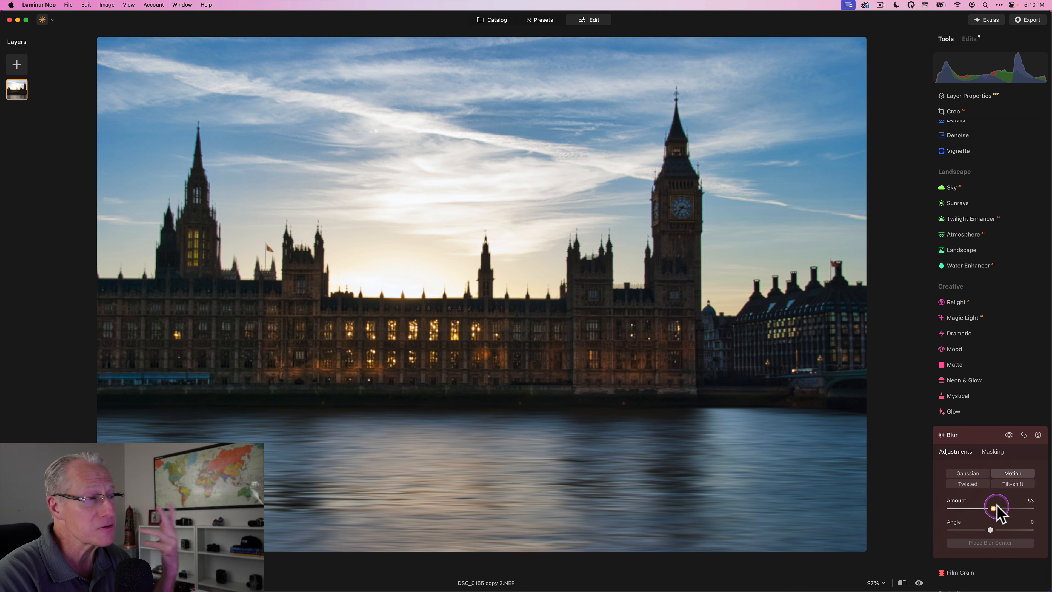
left_click(996, 506)
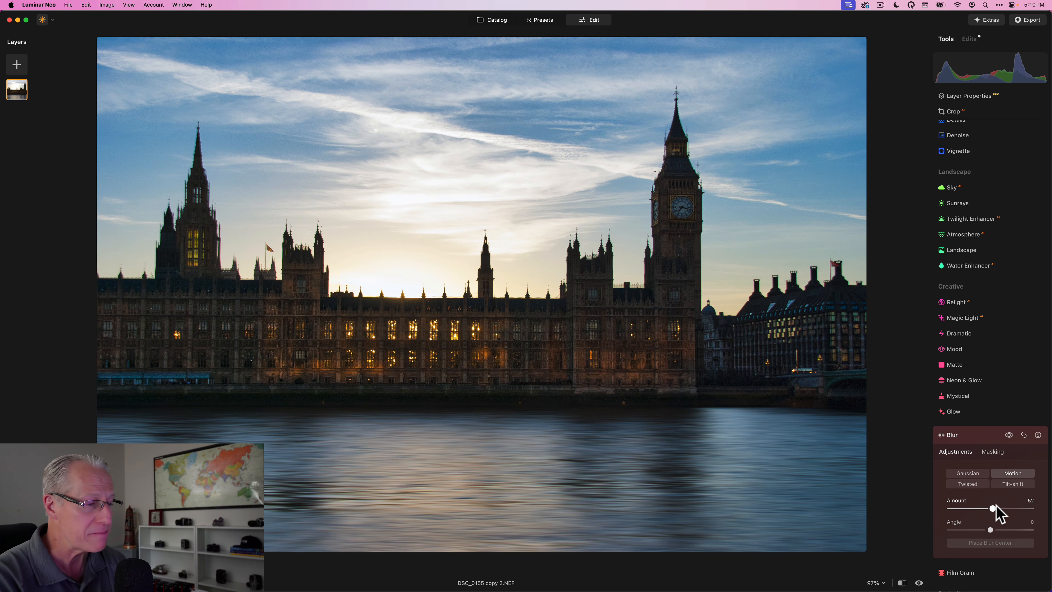
left_click(970, 435)
key("backslash")
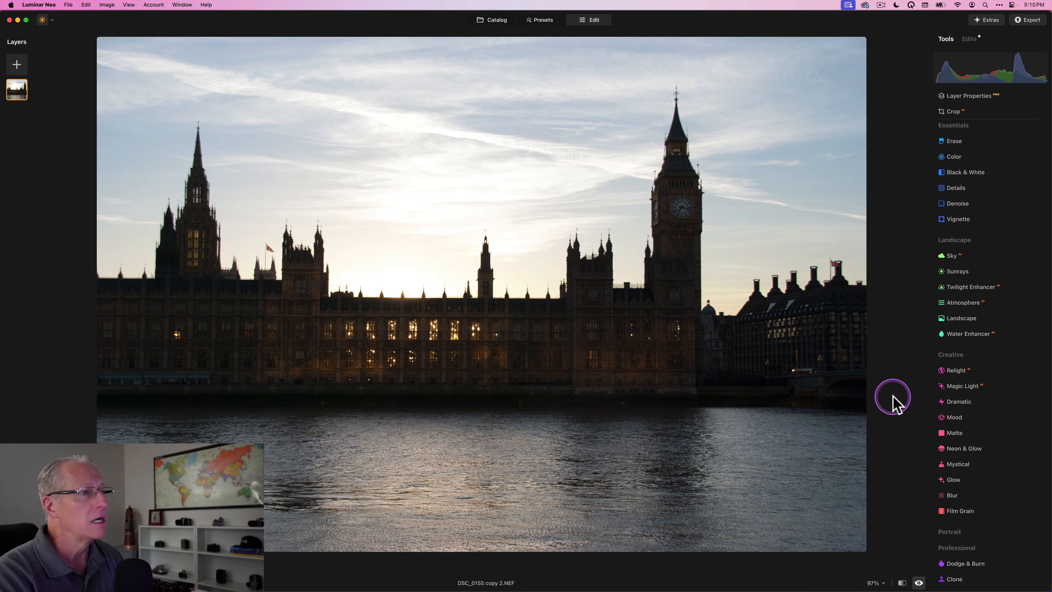
key("backslash")
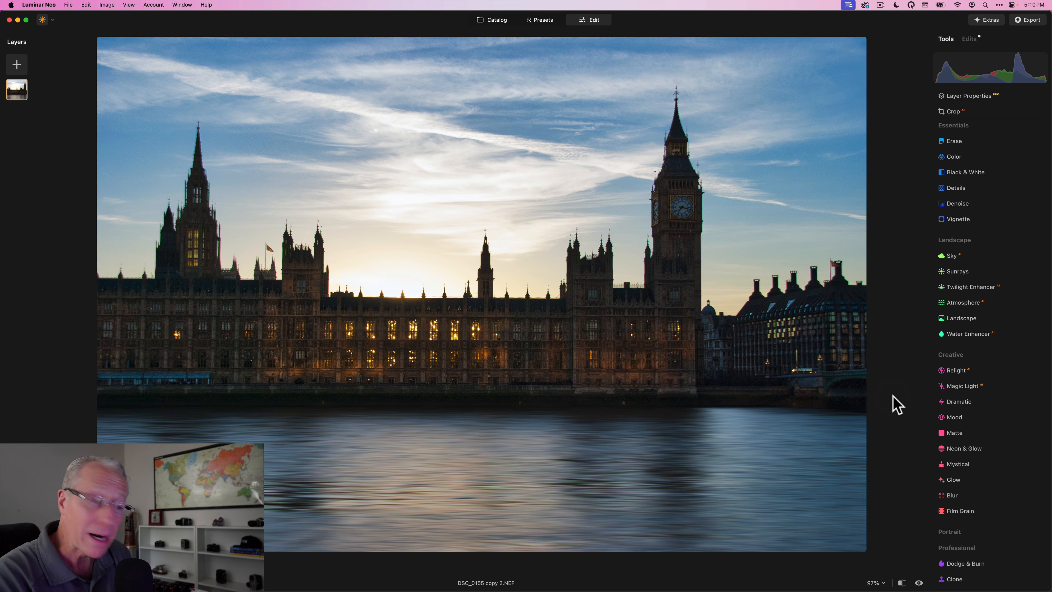
In Color Harmony, set Warmth to 29 and the Warm value of Split Color Warmth to 19
scroll(975, 224, "up", 5)
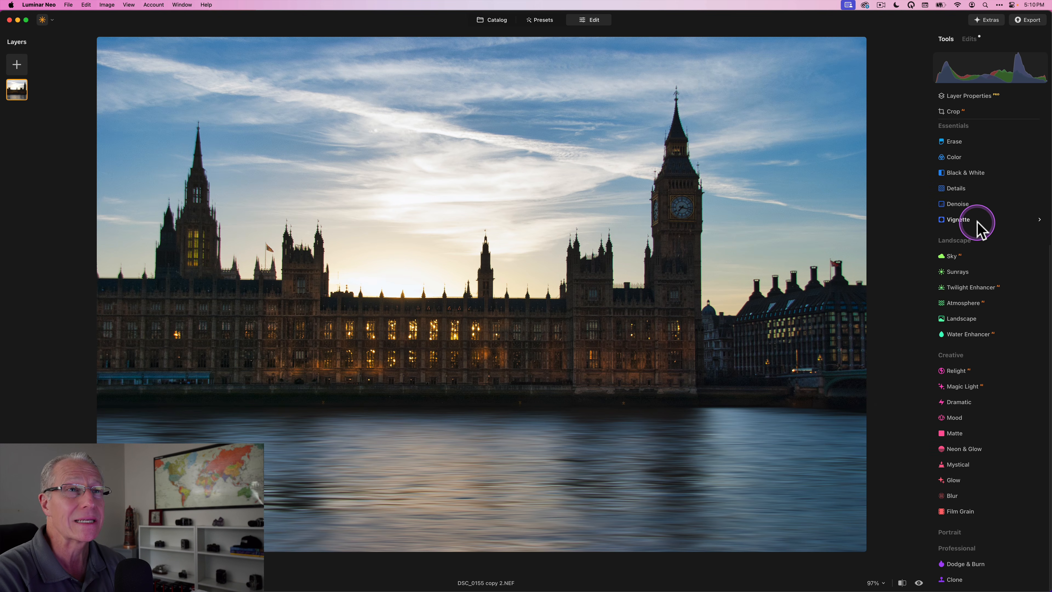
scroll(976, 223, "up", 2)
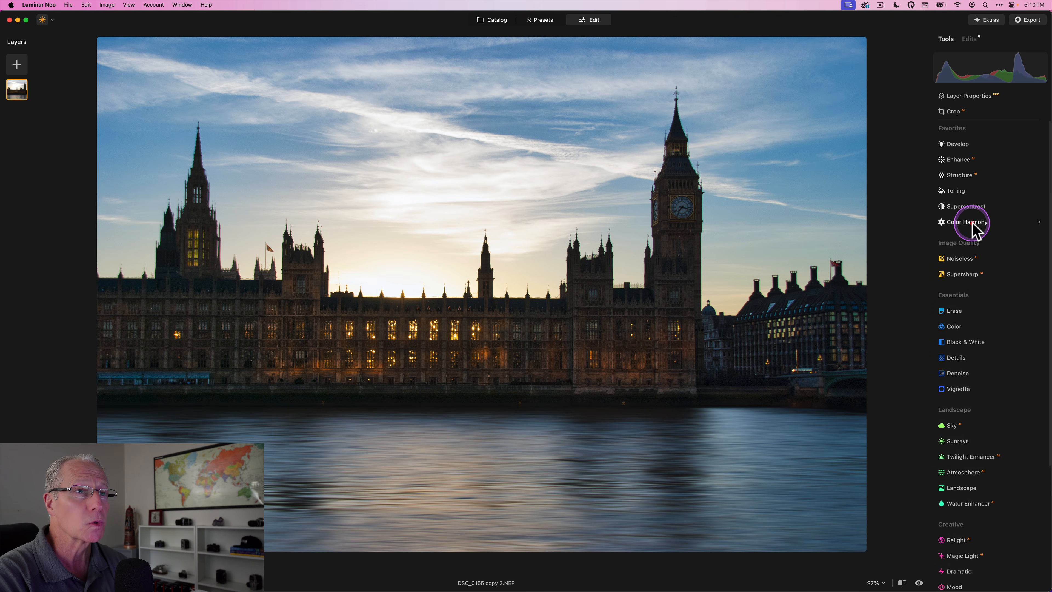
left_click(973, 224)
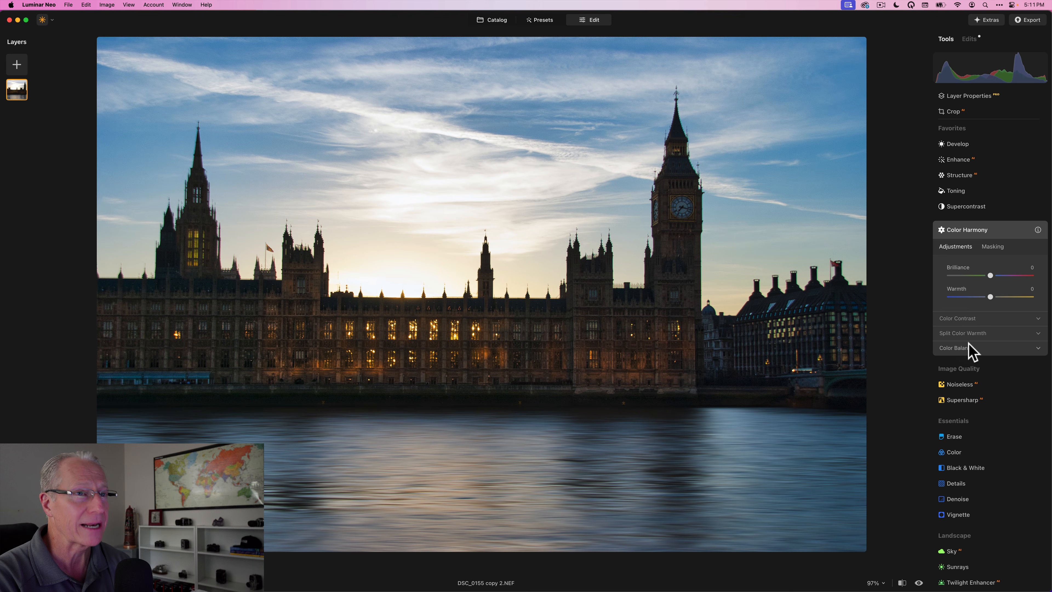
left_click(994, 296)
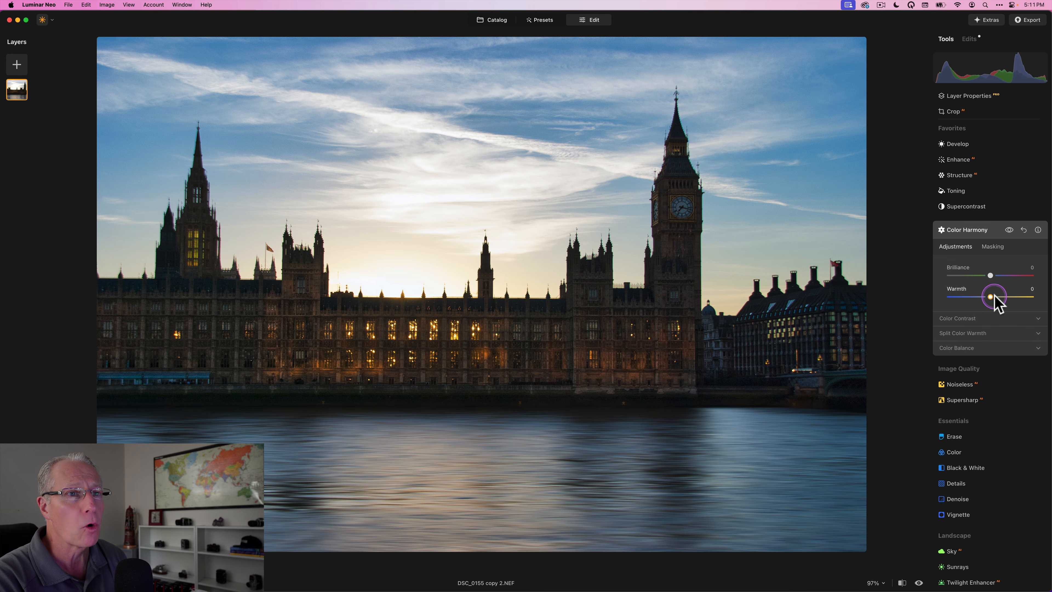
left_click_drag(994, 297, 999, 297)
left_click_drag(1000, 295, 1003, 296)
left_click(980, 333)
left_click_drag(990, 360, 998, 360)
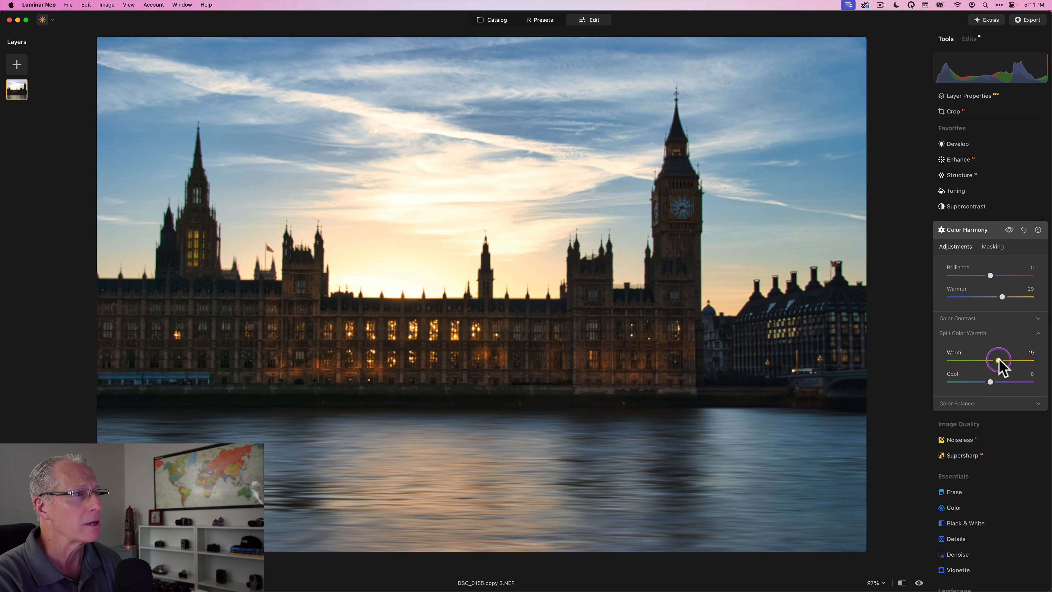
Compare the skyline photo with and without the Color Harmony adjustments
left_click(1009, 231)
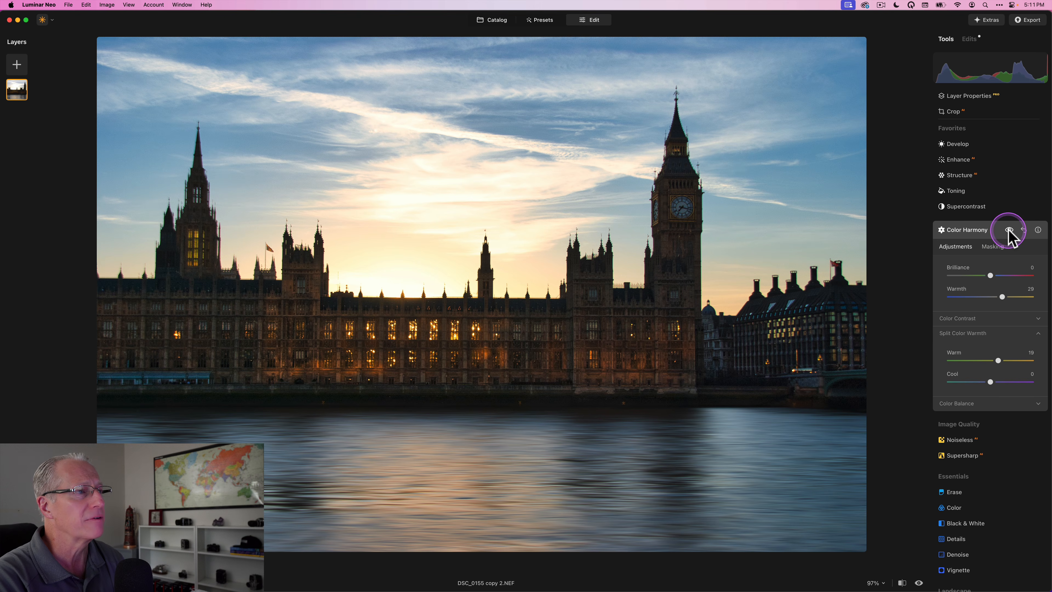
left_click(1009, 230)
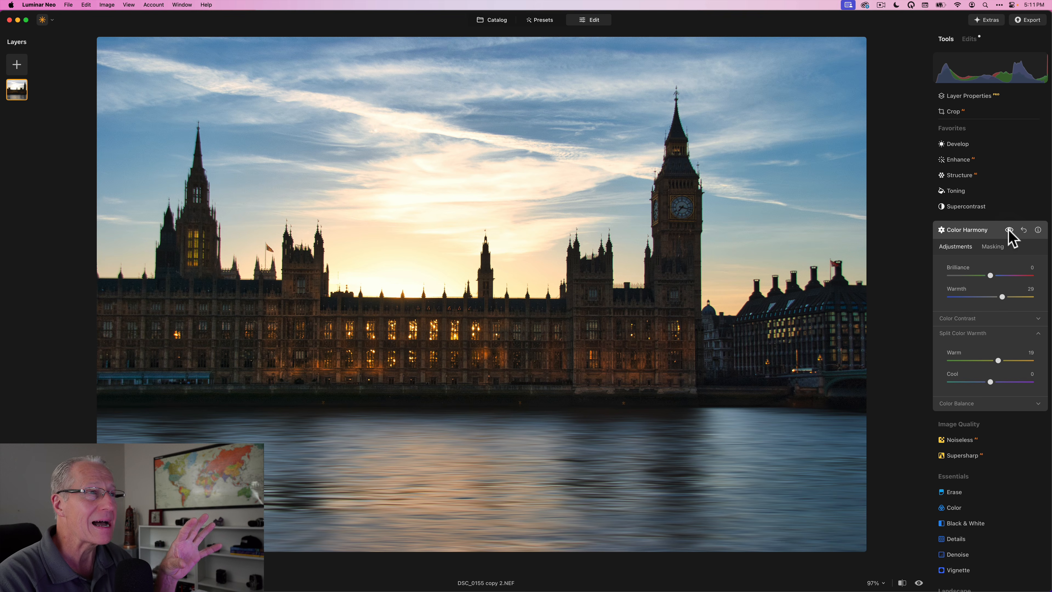
left_click(1009, 231)
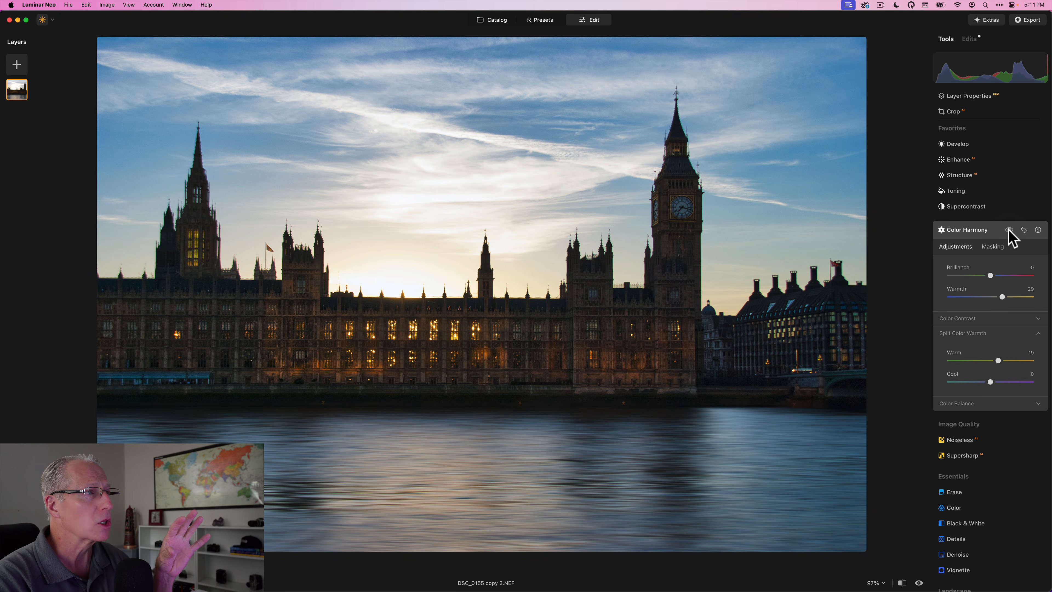
left_click(1009, 230)
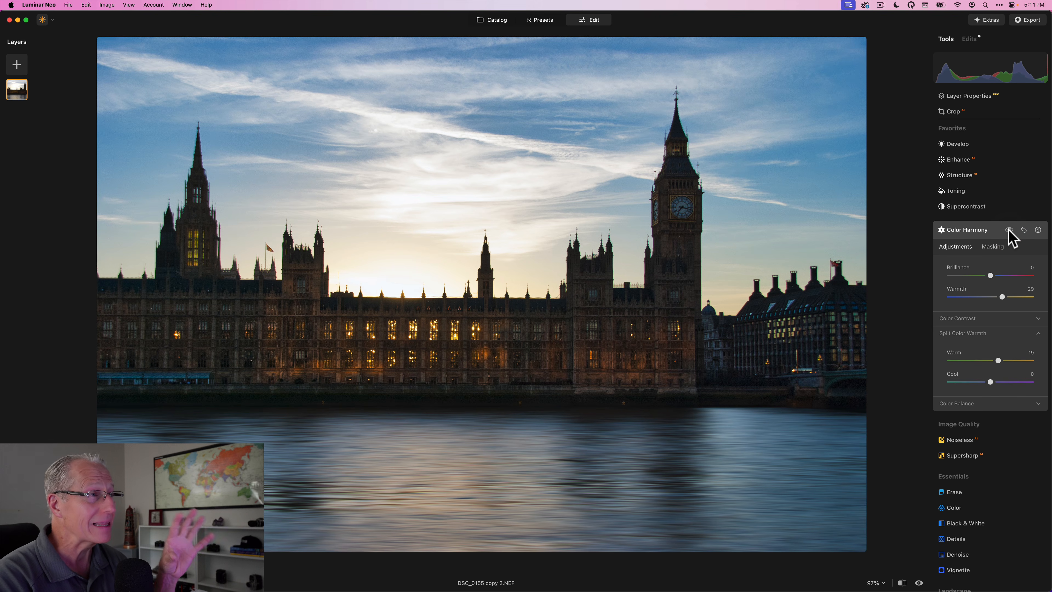
left_click(1009, 230)
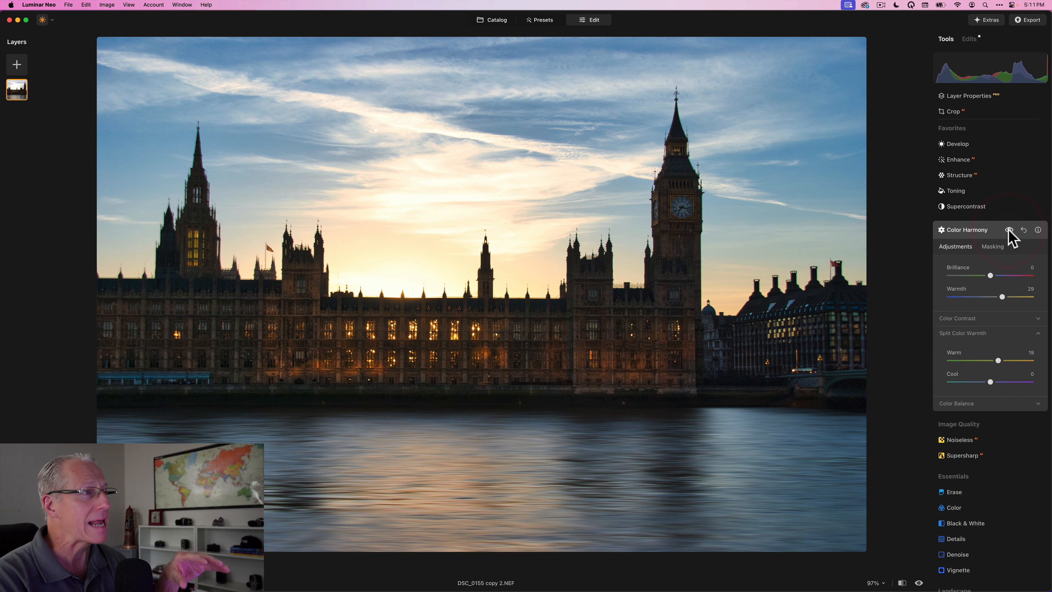
scroll(982, 346, "down", 3)
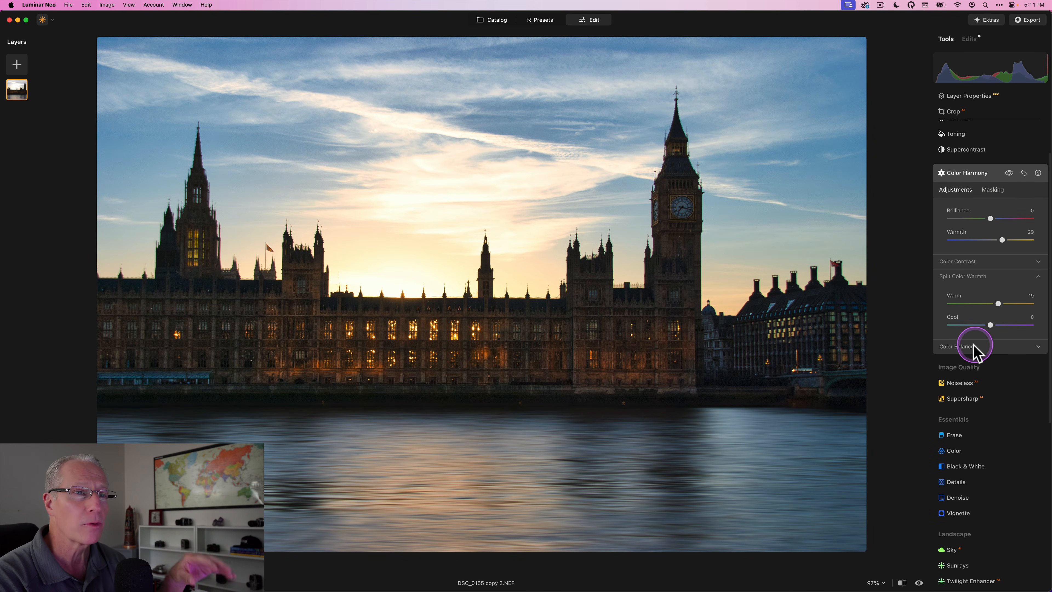
left_click(1008, 174)
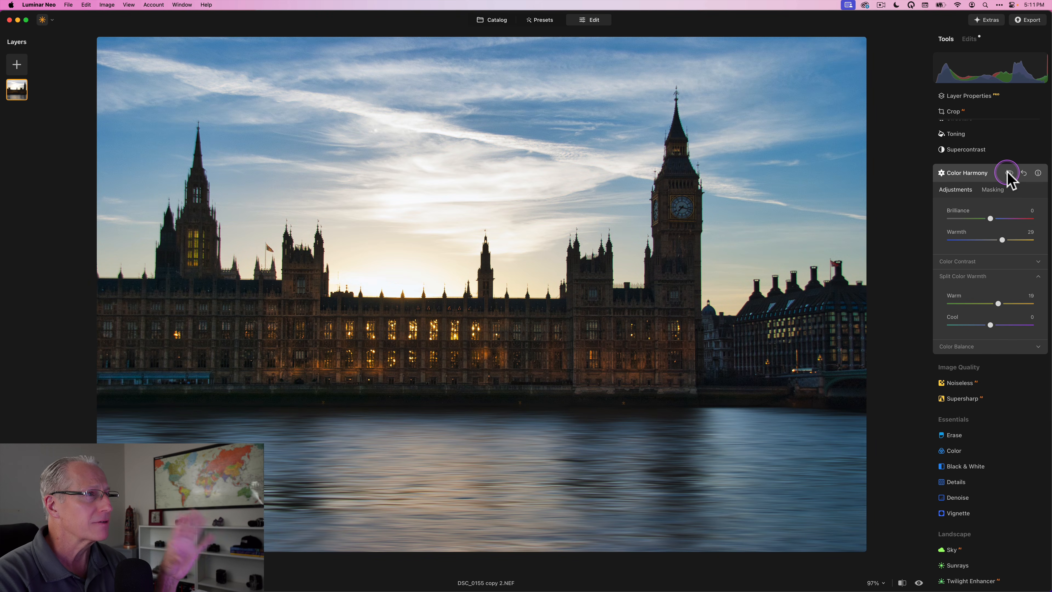
left_click(1008, 173)
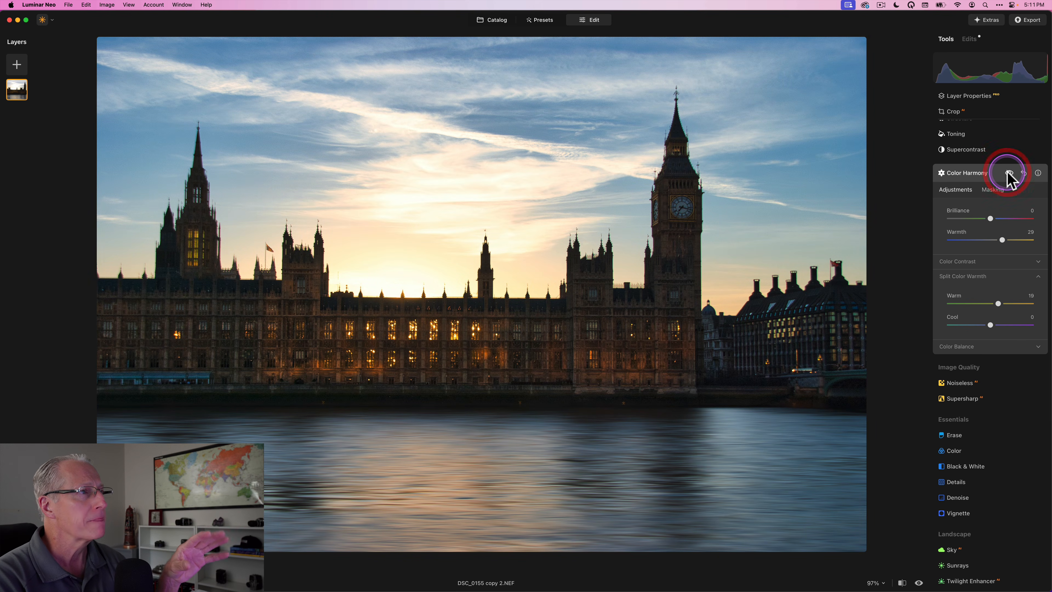
Reduce the Color Harmony Warmth to 22 and the Warm value of Split Color Warmth to 12
left_click_drag(1001, 239, 999, 240)
left_click(998, 304)
left_click_drag(999, 307, 995, 304)
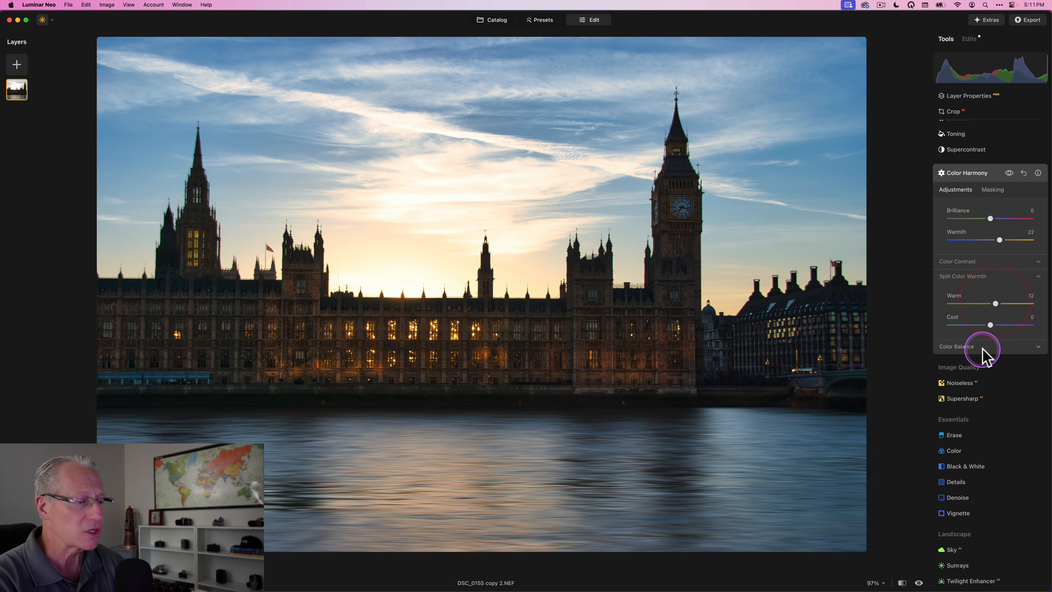
In Color Balance, set Cyan-Red to 5 for the Midtones
left_click(986, 346)
scroll(975, 410, "down", 2)
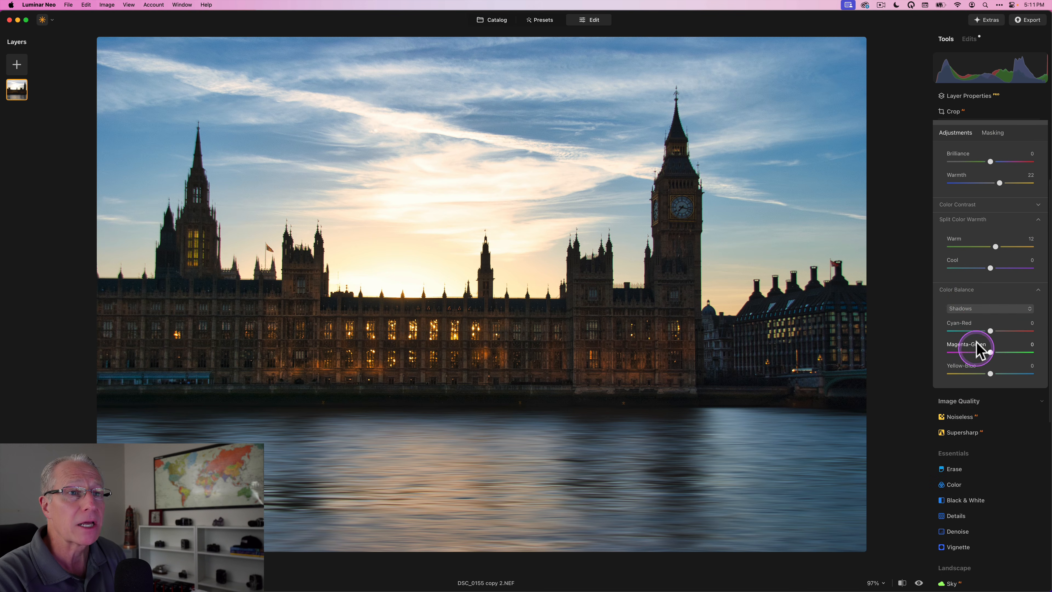
left_click(971, 310)
left_click(969, 331)
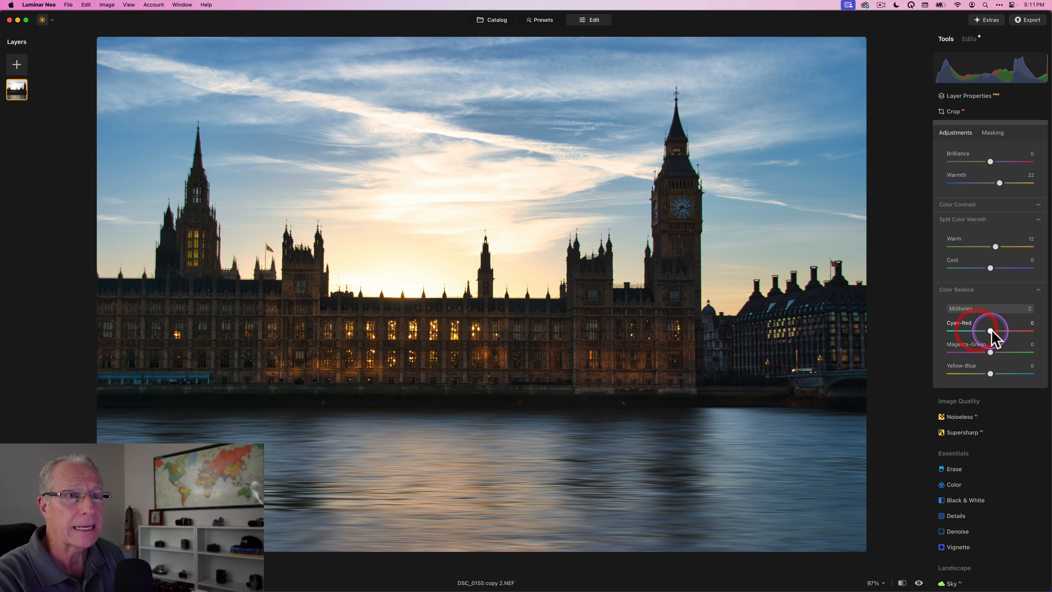
left_click_drag(990, 331, 996, 331)
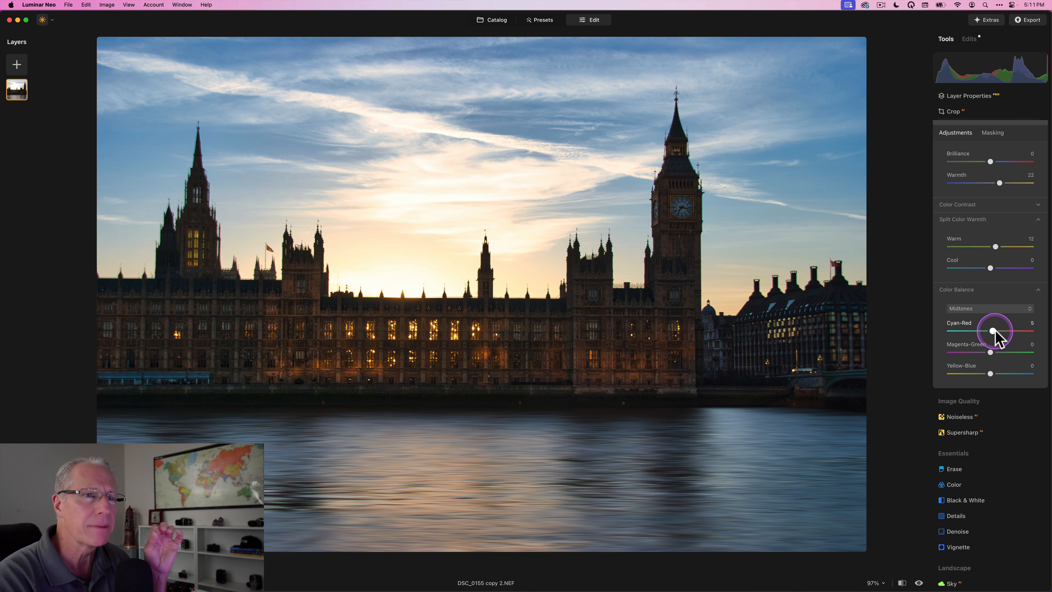
Set the Color Balance Cyan-Red value to 11 for the Highlights
left_click(986, 315)
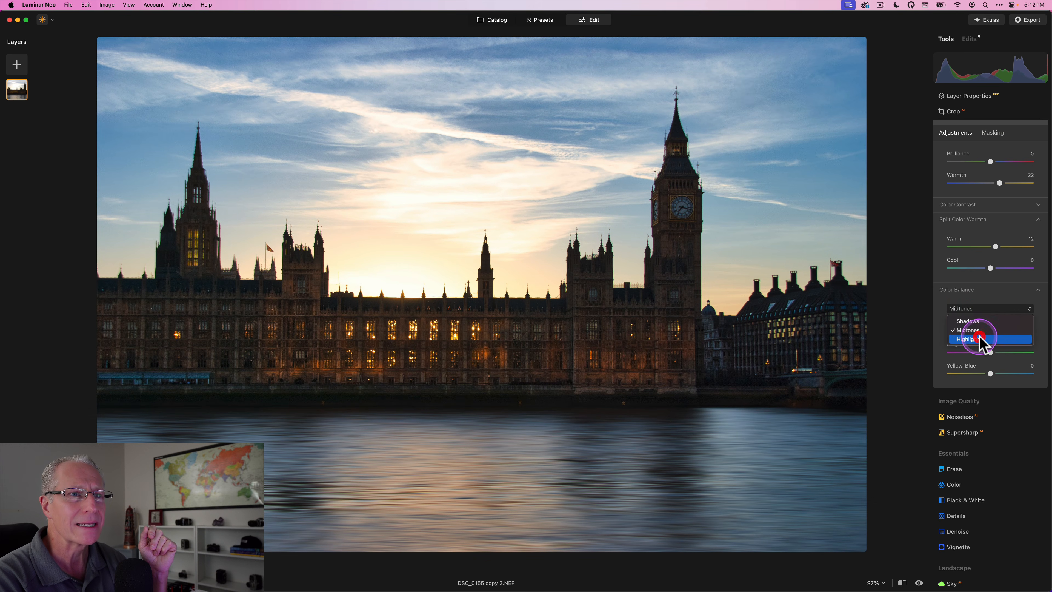
left_click(988, 338)
left_click_drag(985, 334, 997, 334)
Compare the photo with and without all the Color Harmony changes, including Color Balance, and close Color Harmony
scroll(995, 306, "up", 3)
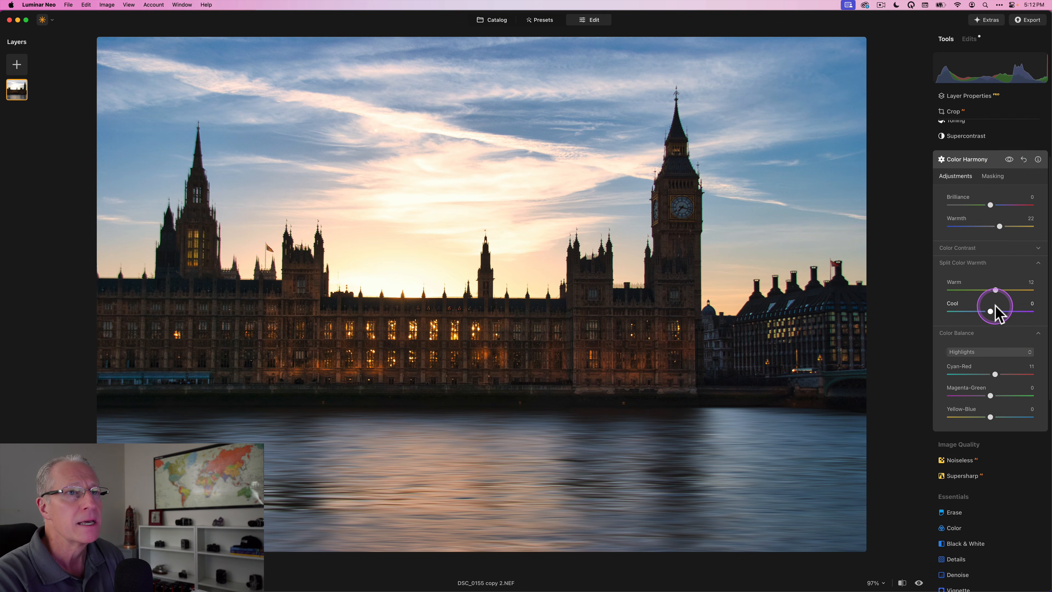
left_click(1009, 159)
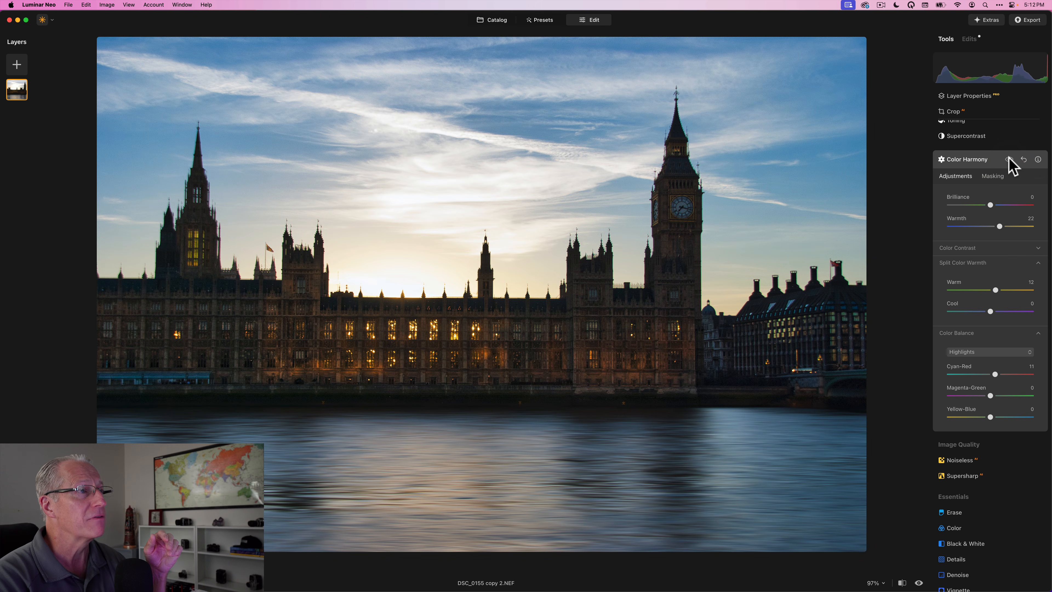
left_click(1008, 160)
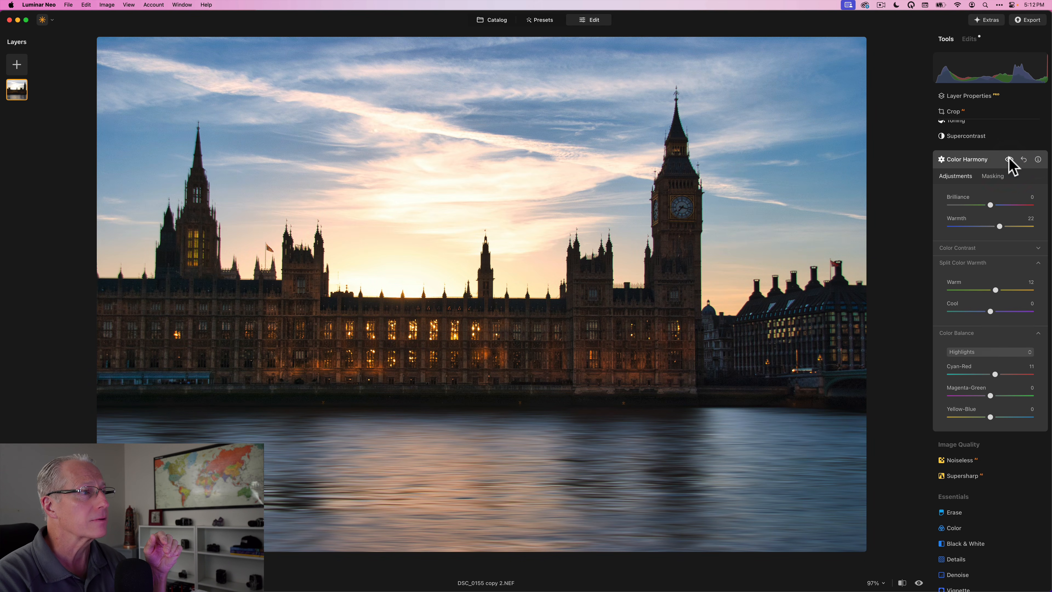
left_click(1009, 160)
left_click(1009, 160)
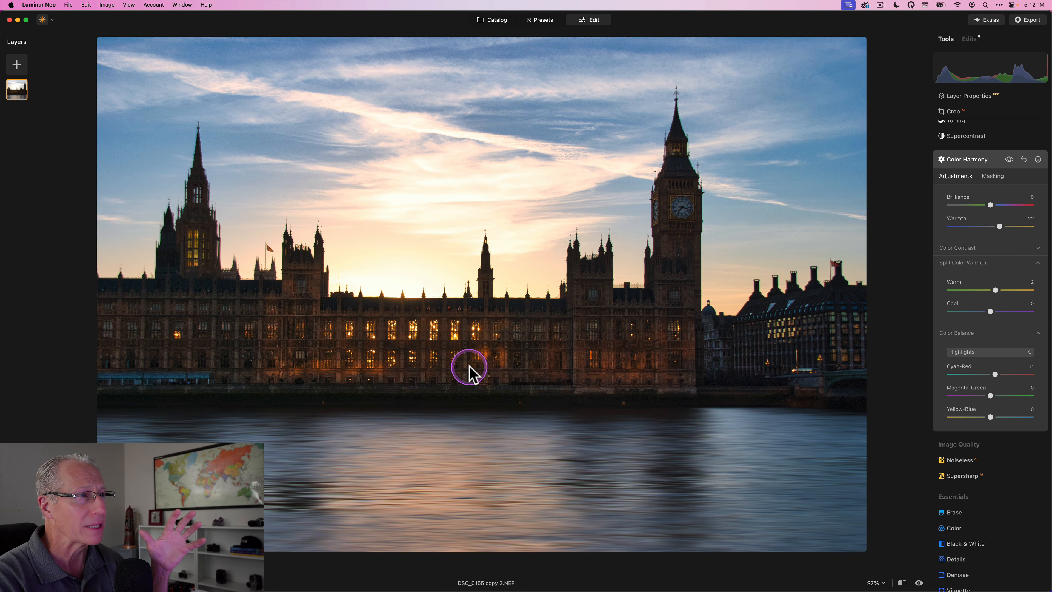
left_click(1009, 160)
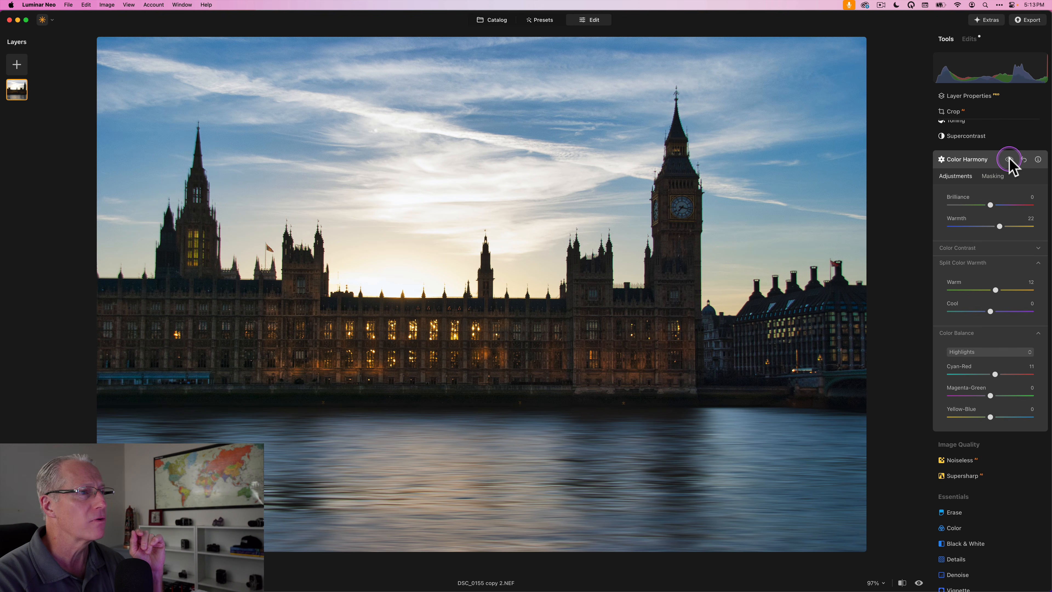
left_click(1009, 159)
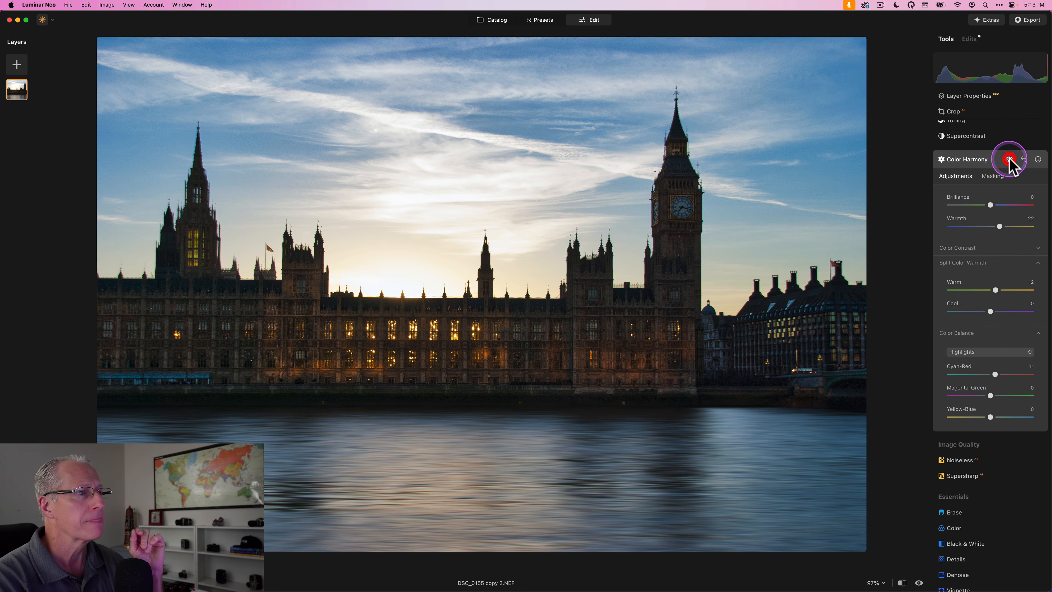
left_click(980, 165)
scroll(973, 174, "up", 3)
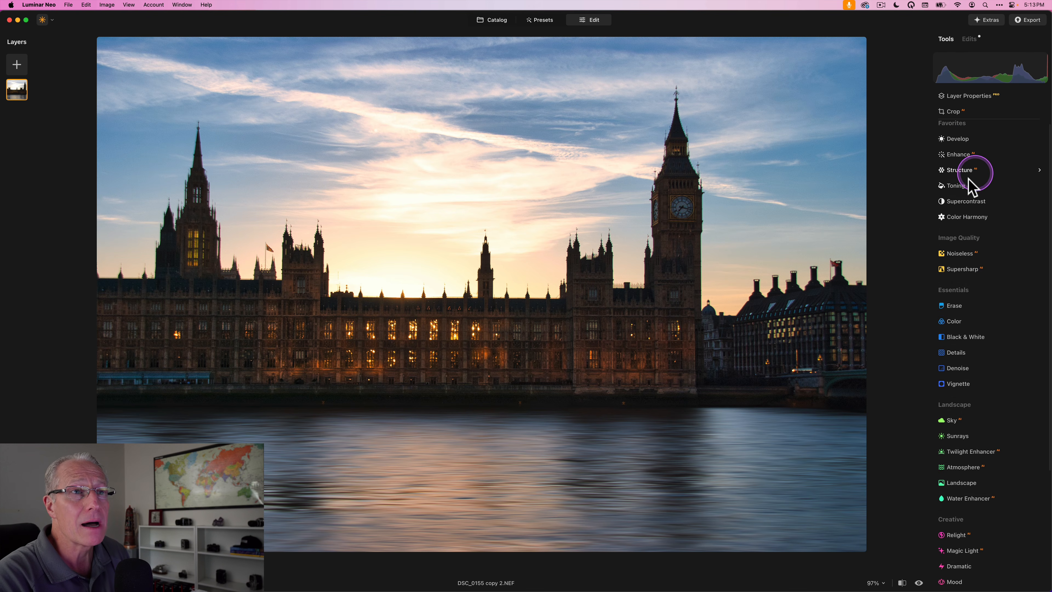
In Toning, add saturation to the Highlights and set the Shadows to Saturation 36 and Hue 231
left_click(957, 187)
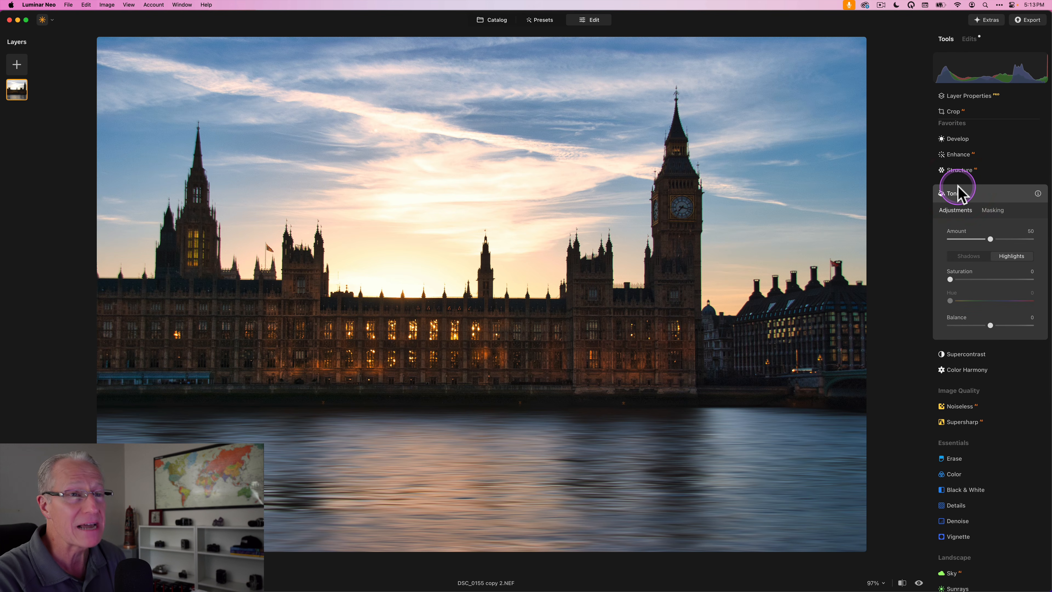
left_click(971, 254)
left_click(1007, 254)
mouse_move(950, 279)
left_mouse_down()
mouse_move(982, 280)
mouse_move(969, 282)
left_mouse_up()
left_click(969, 255)
left_click_drag(969, 300, 980, 277)
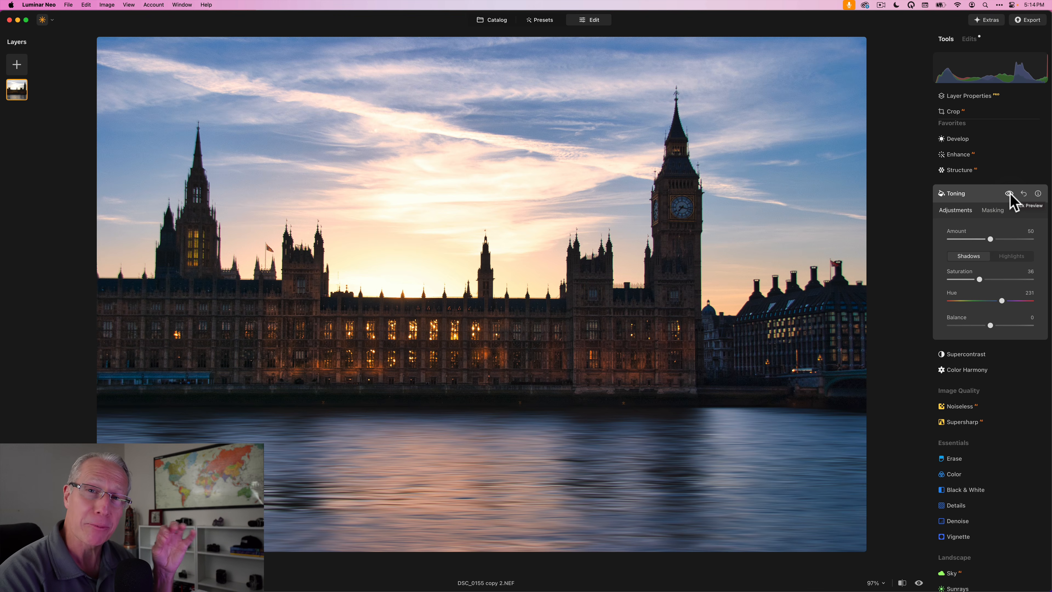
Compare the photo with and without Toning, and close the Toning tool
left_click(1009, 193)
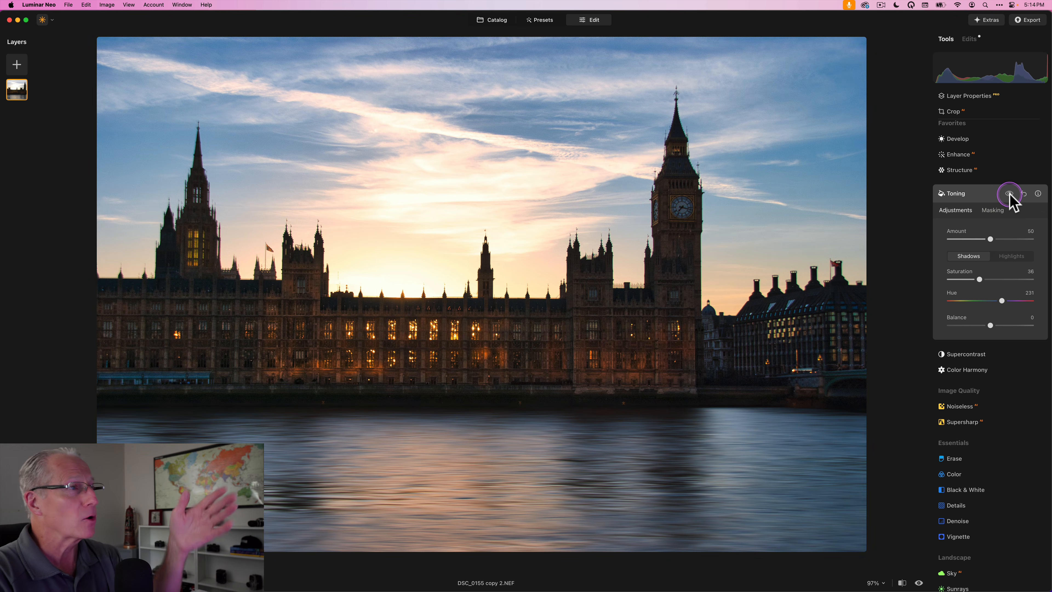
left_click(1010, 193)
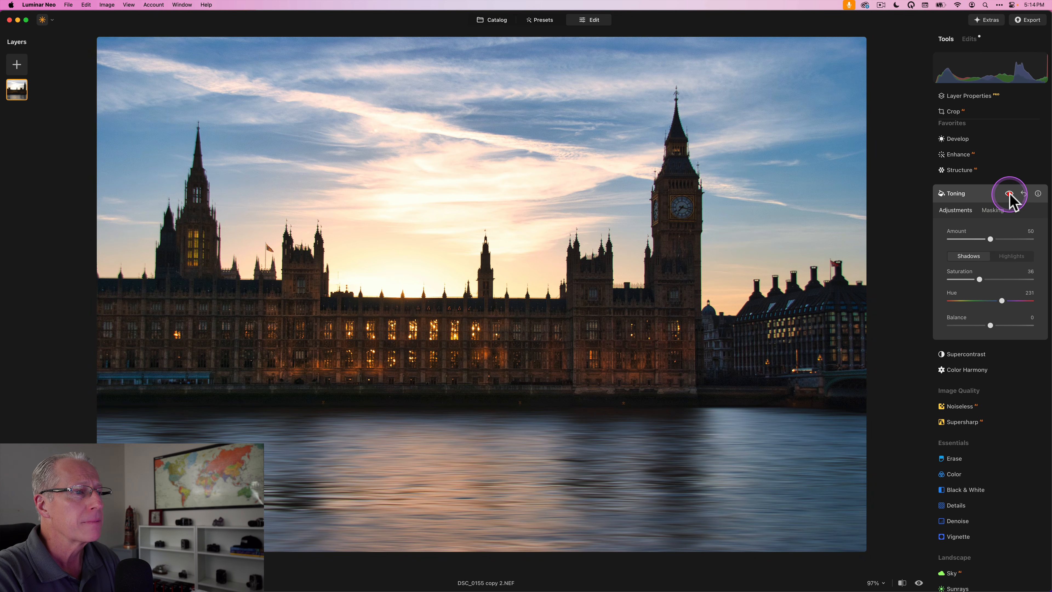
left_click(1009, 193)
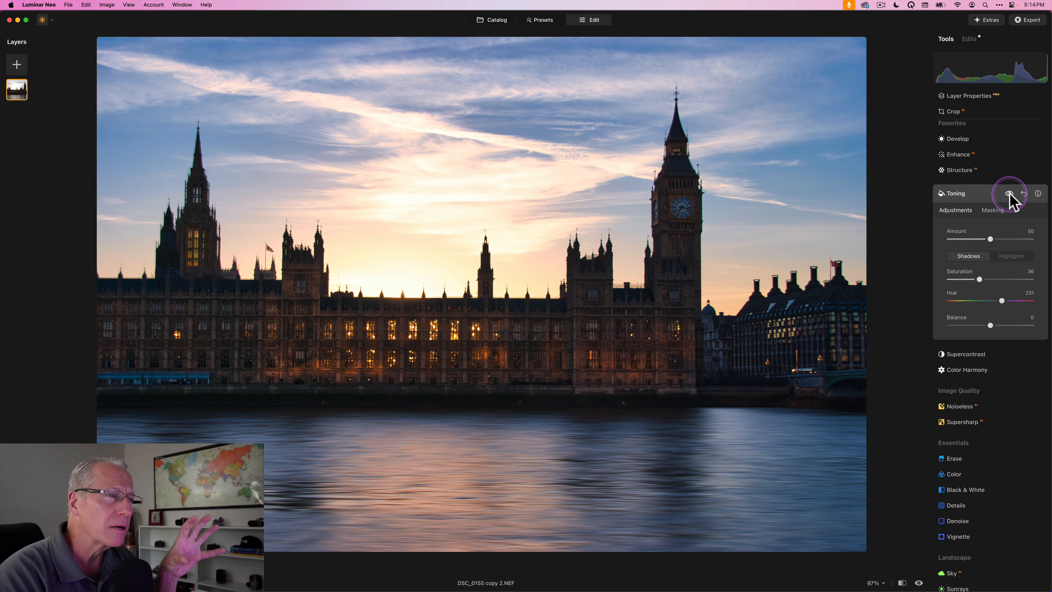
left_click(971, 205)
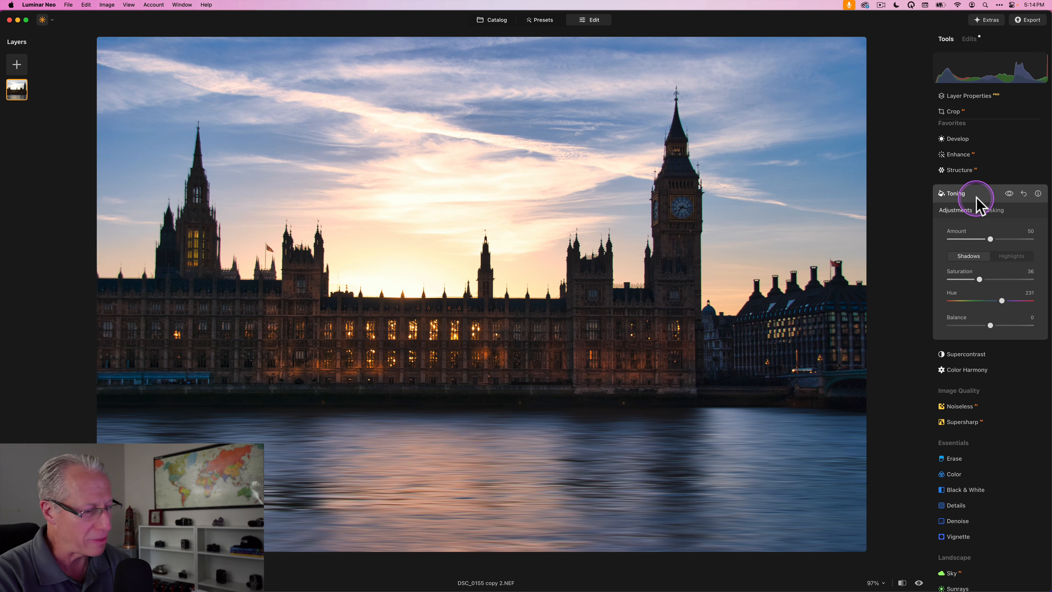
left_click(976, 198)
Apply the Mystical effect to the photo with an Amount of 27
scroll(955, 251, "down", 5)
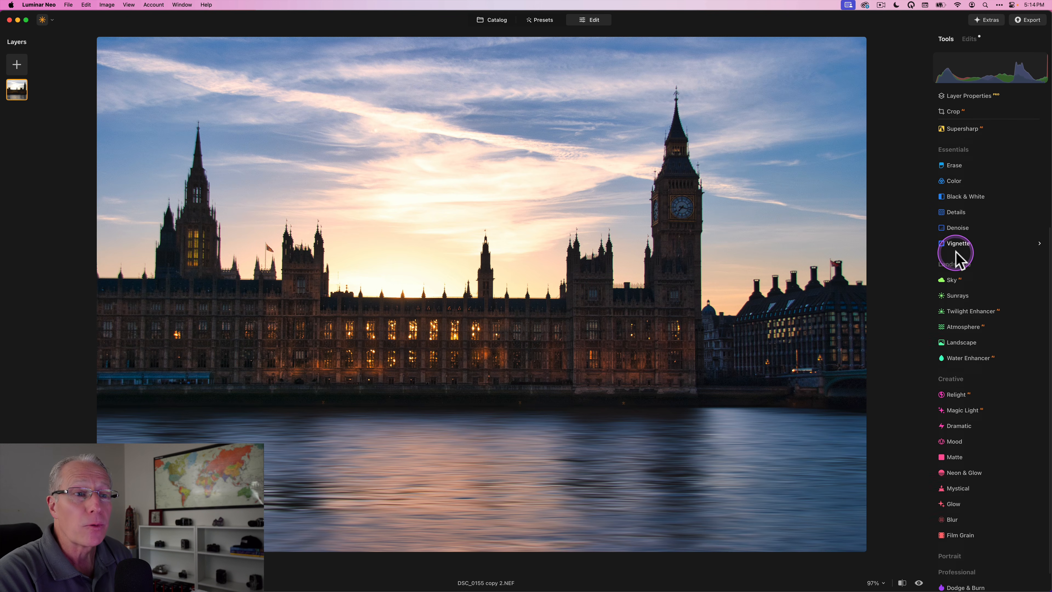
left_click(960, 464)
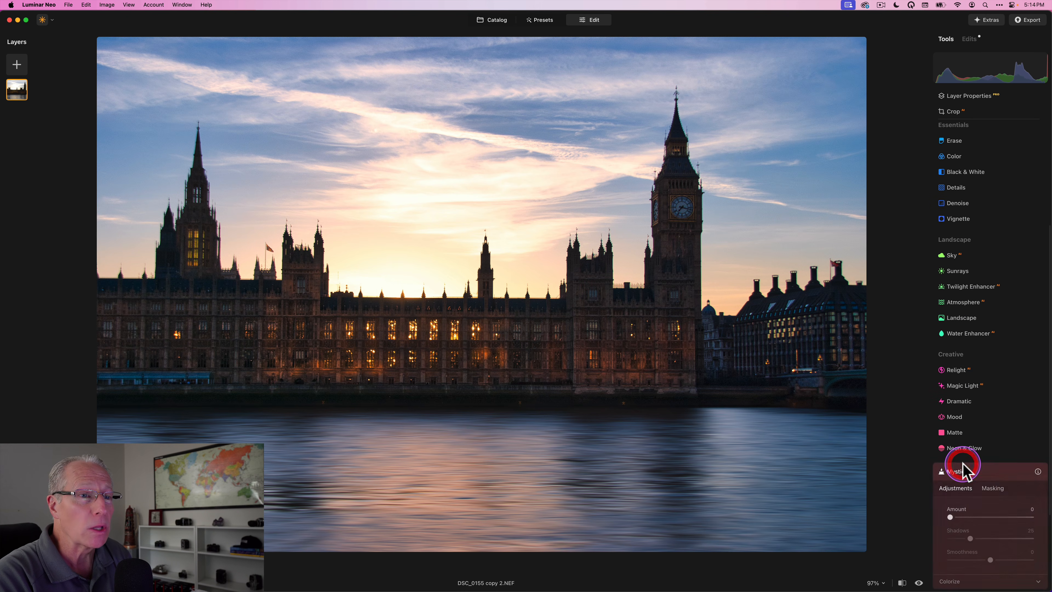
left_click(976, 407)
left_click_drag(976, 408, 972, 410)
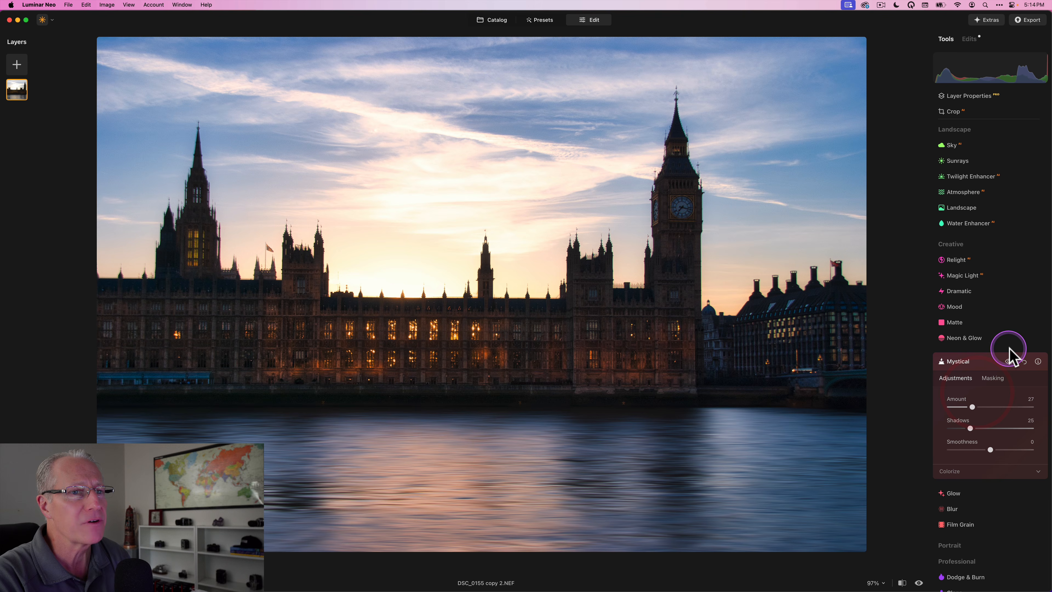
Compare the photo with and without the Mystical effect
left_click(1008, 363)
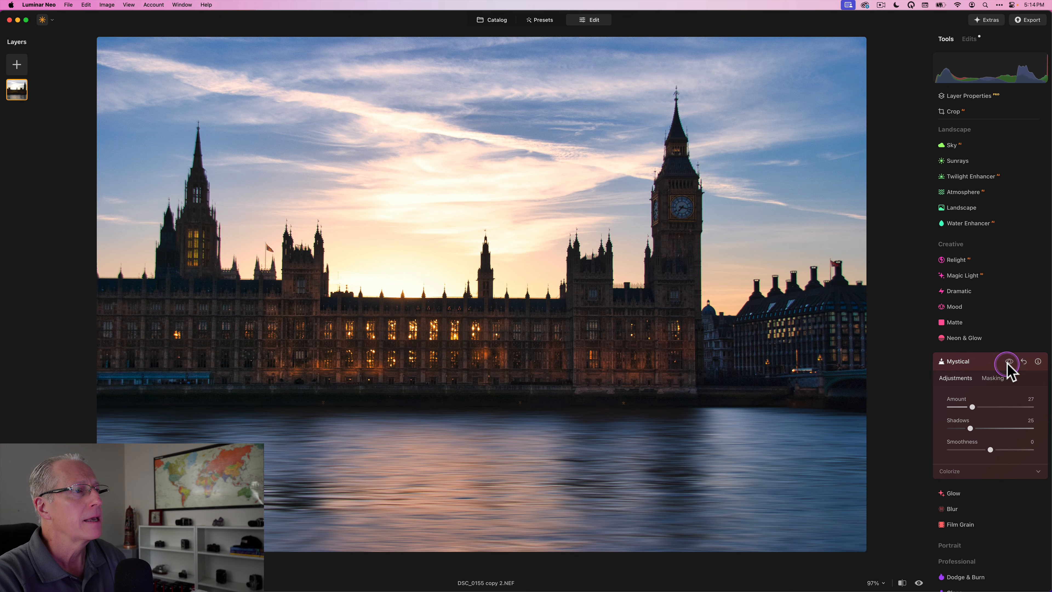
left_click(1008, 362)
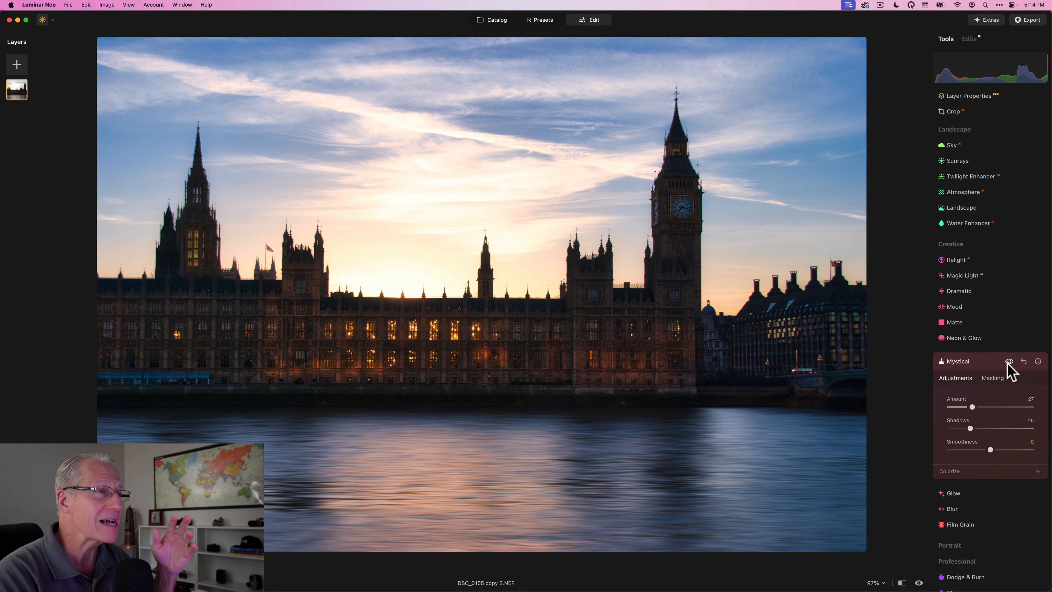
left_click(1008, 362)
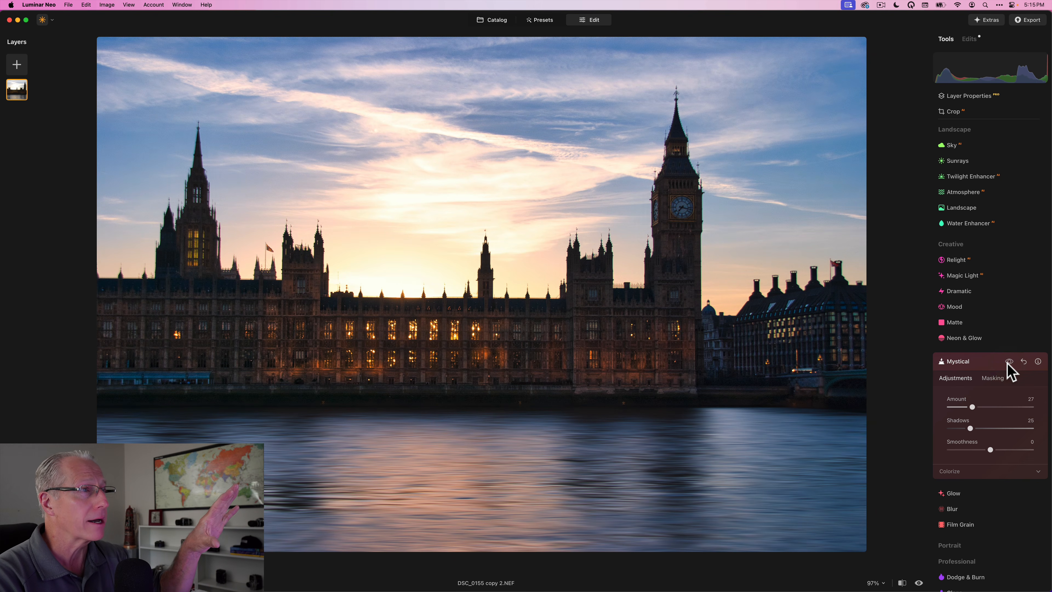
left_click(1008, 363)
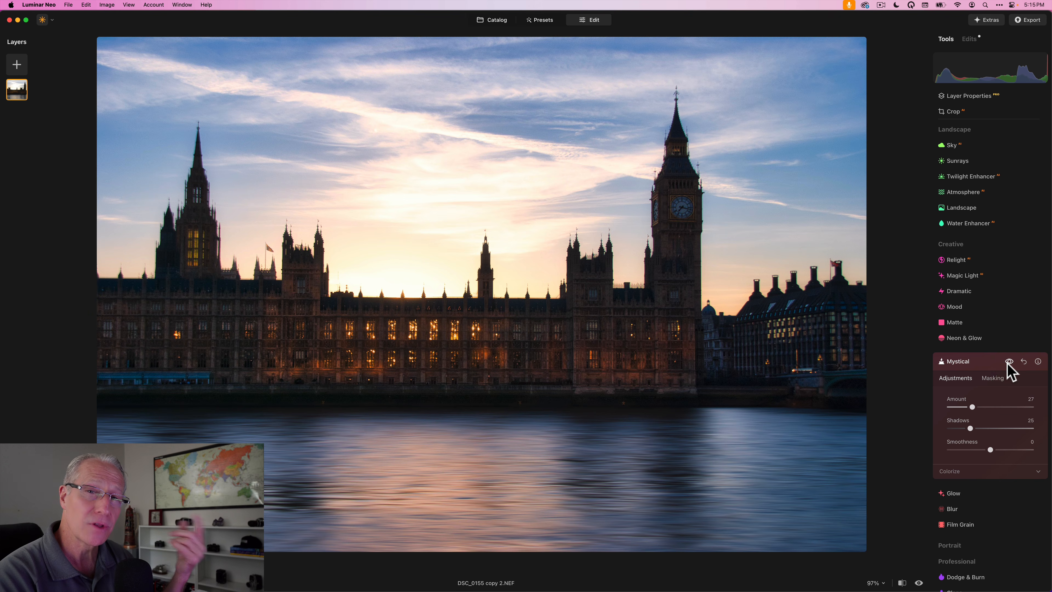
Use Object Select to add the sky to the Mystical effect's mask
left_click(991, 379)
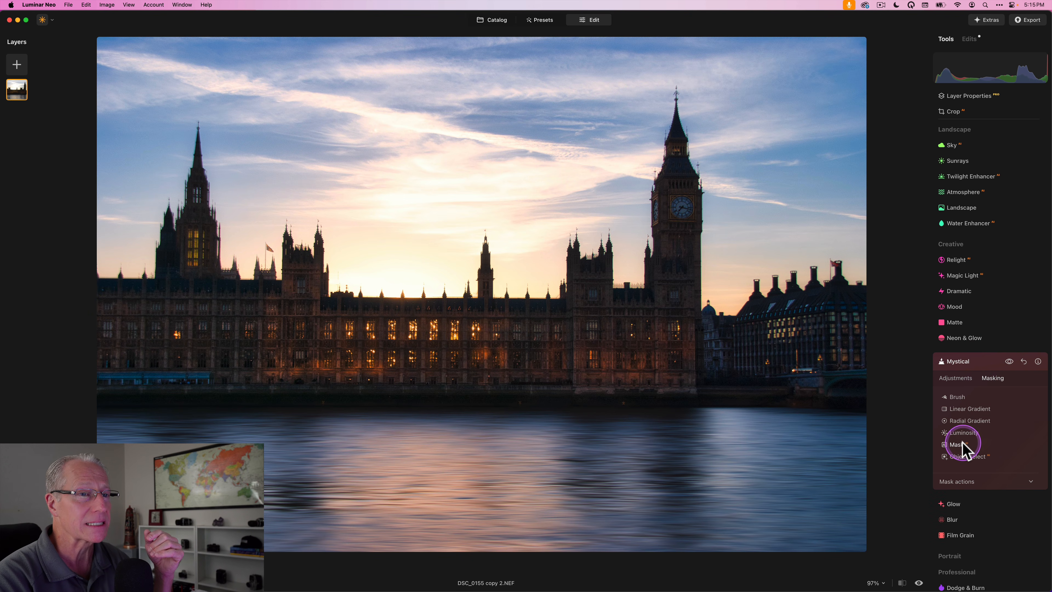
left_click(963, 457)
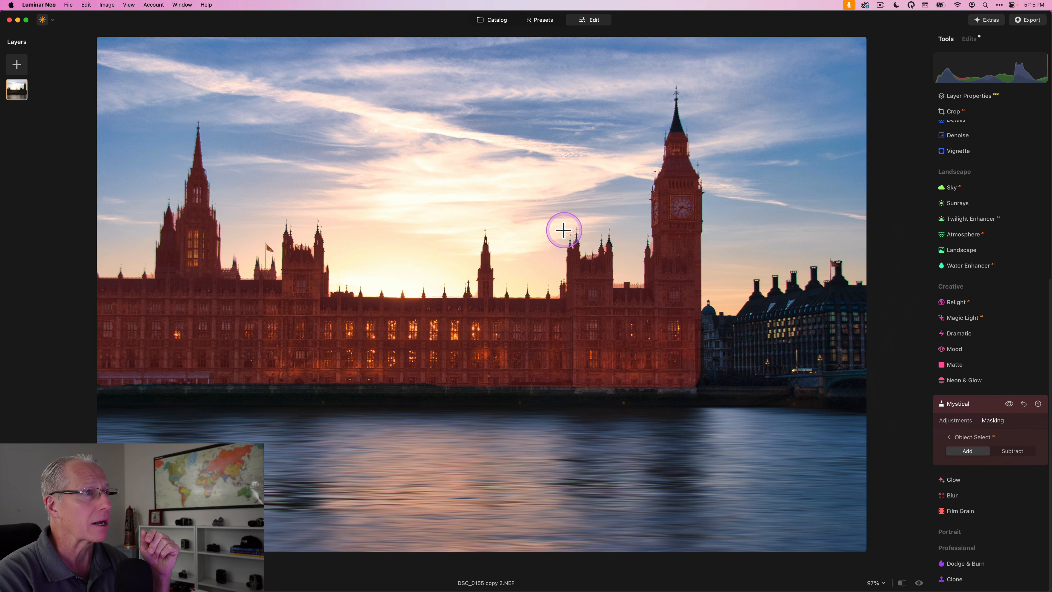
left_click(563, 230)
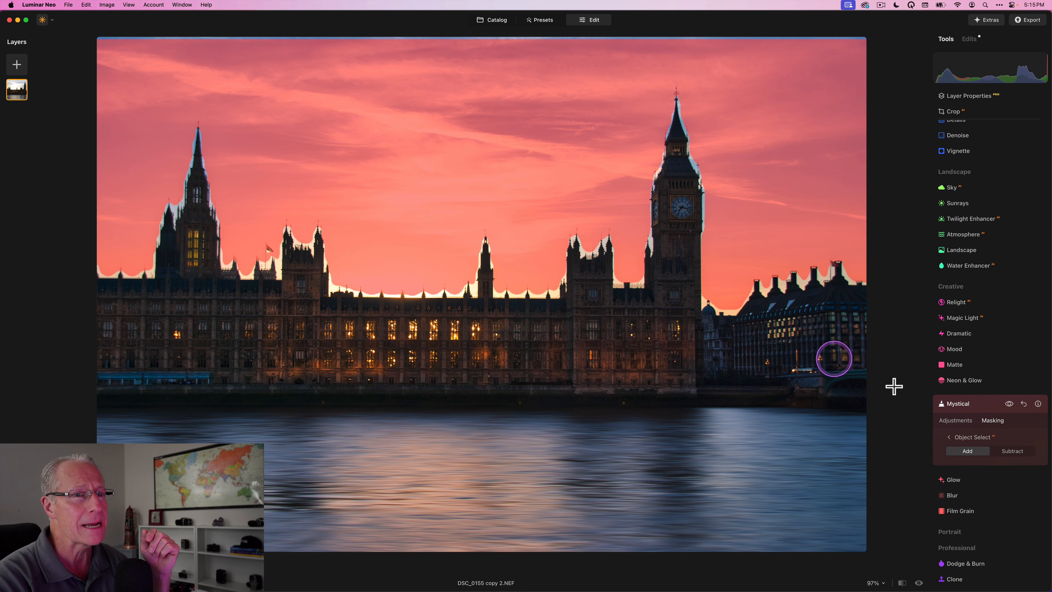
left_click(949, 437)
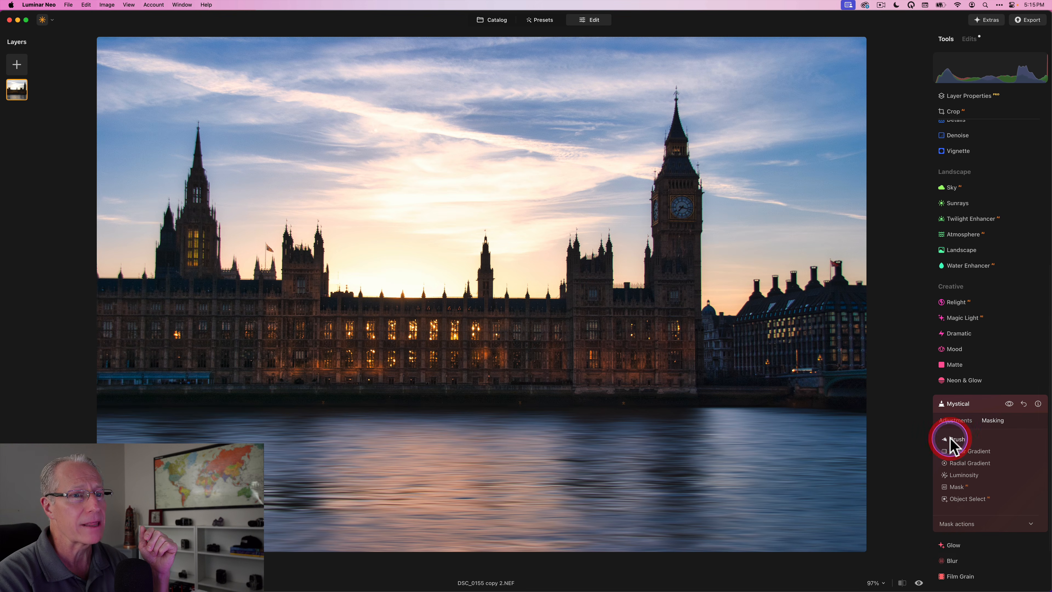
Invert the Mystical mask so it covers the buildings and water, and preview the mask overlay
left_click(966, 523)
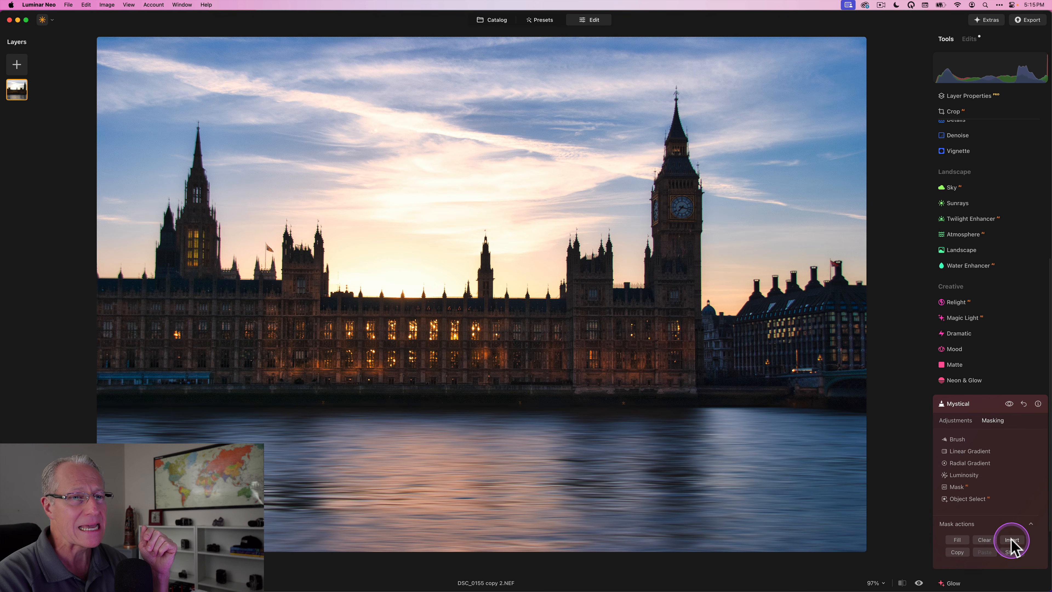
left_click(1011, 552)
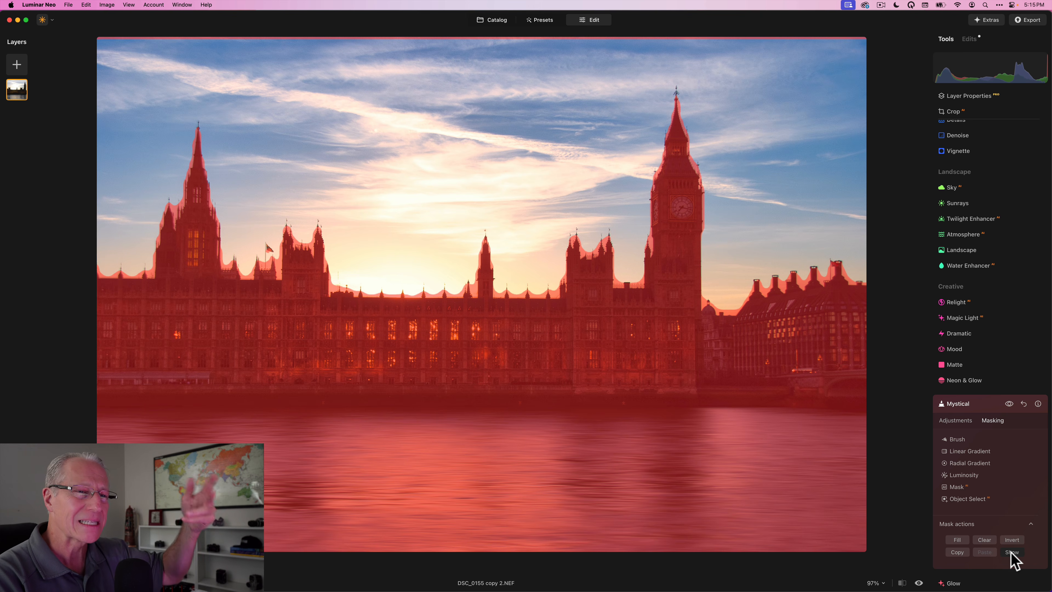
left_click(1012, 552)
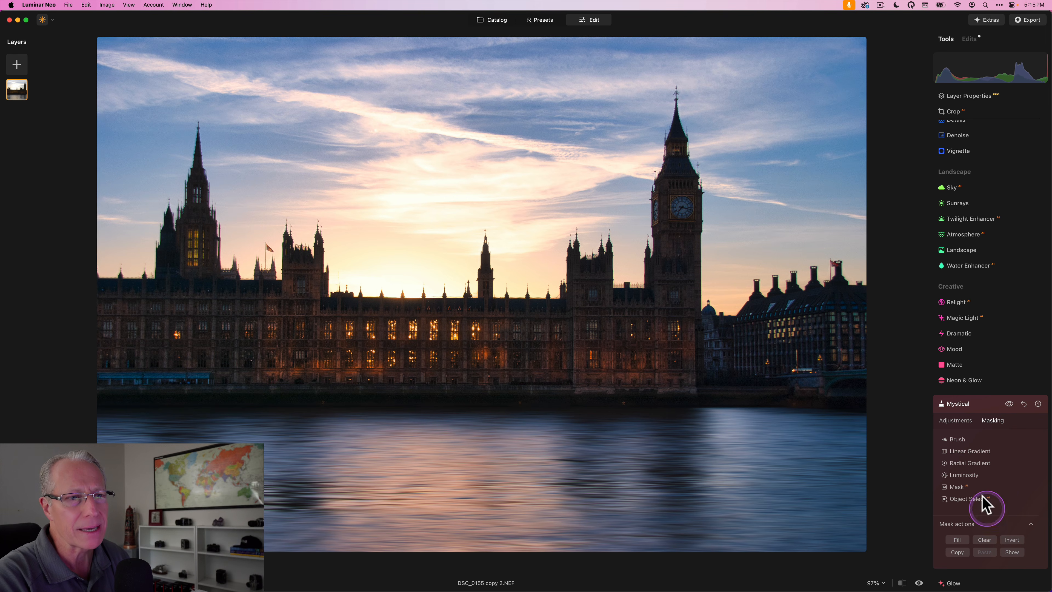
Compare the photo with and without the masked Mystical effect
left_click(960, 426)
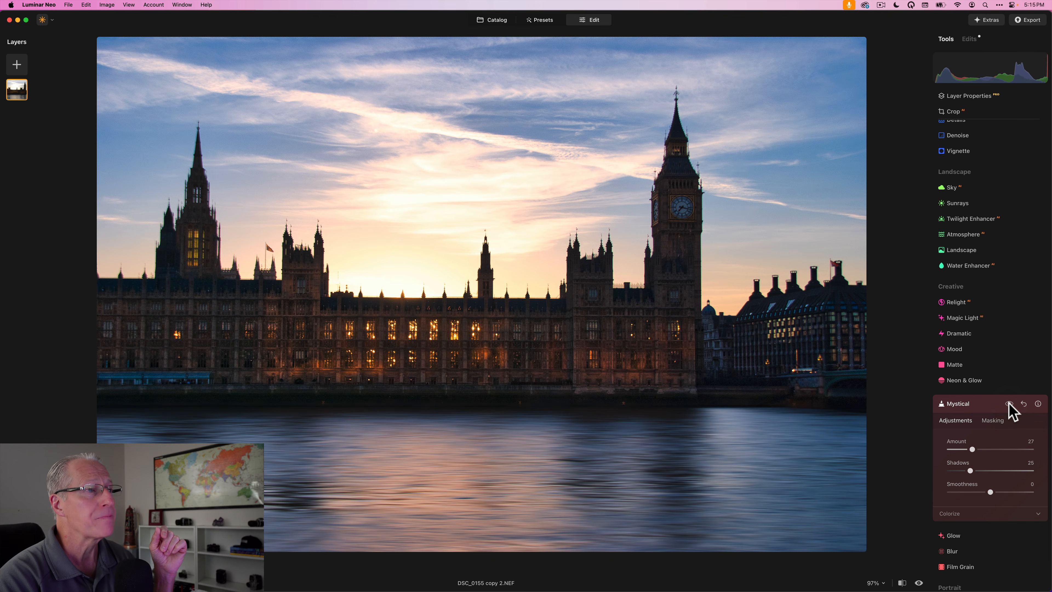
left_click(1009, 404)
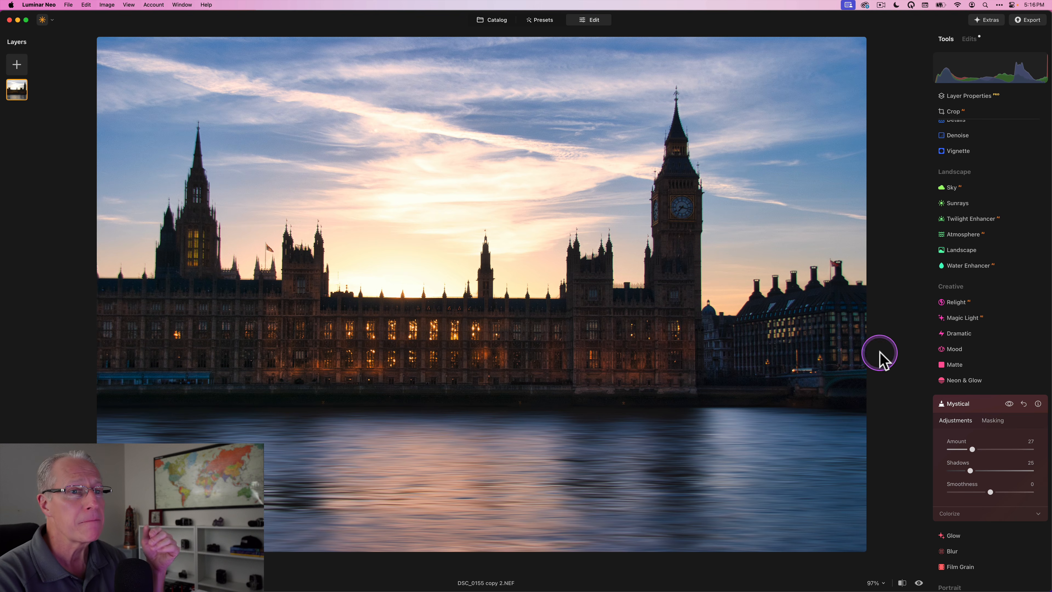
left_click(1009, 404)
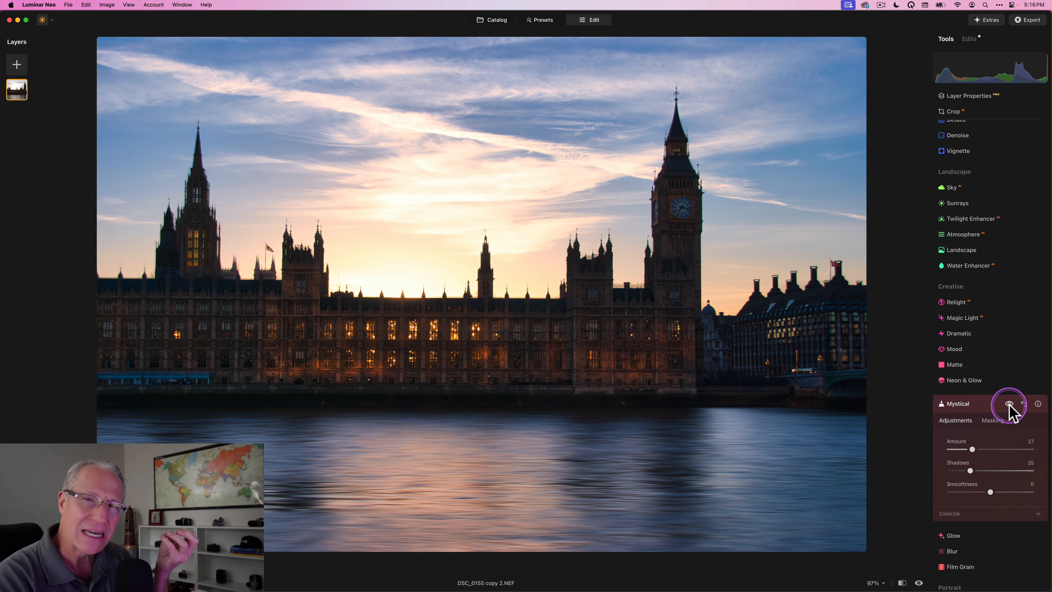
left_click(1009, 404)
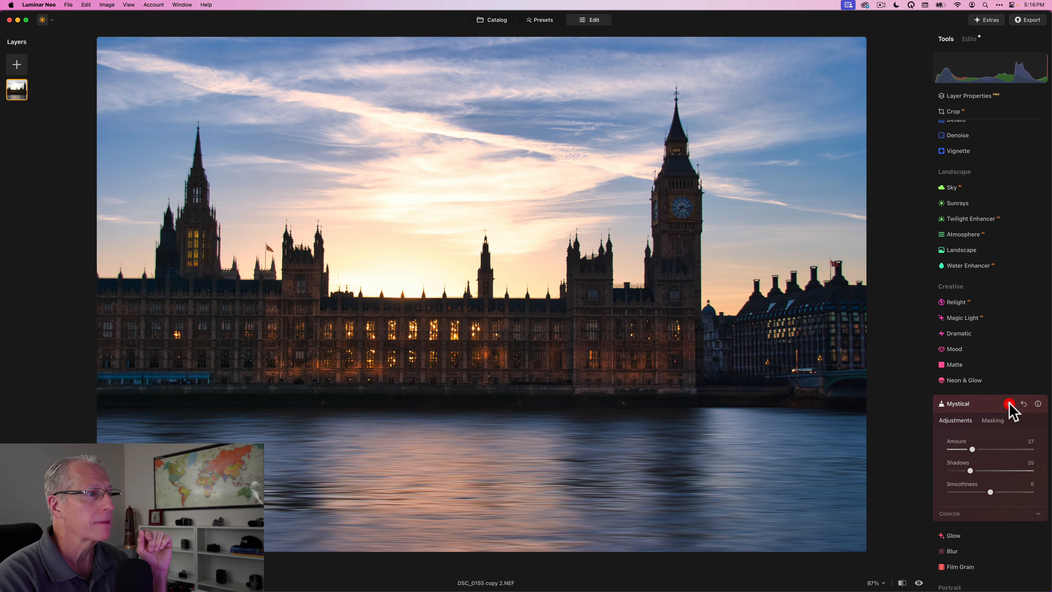
left_click(1009, 404)
In the Color tool's HSL settings, set the Blue Saturation to 14
scroll(961, 249, "up", 4)
left_click(954, 224)
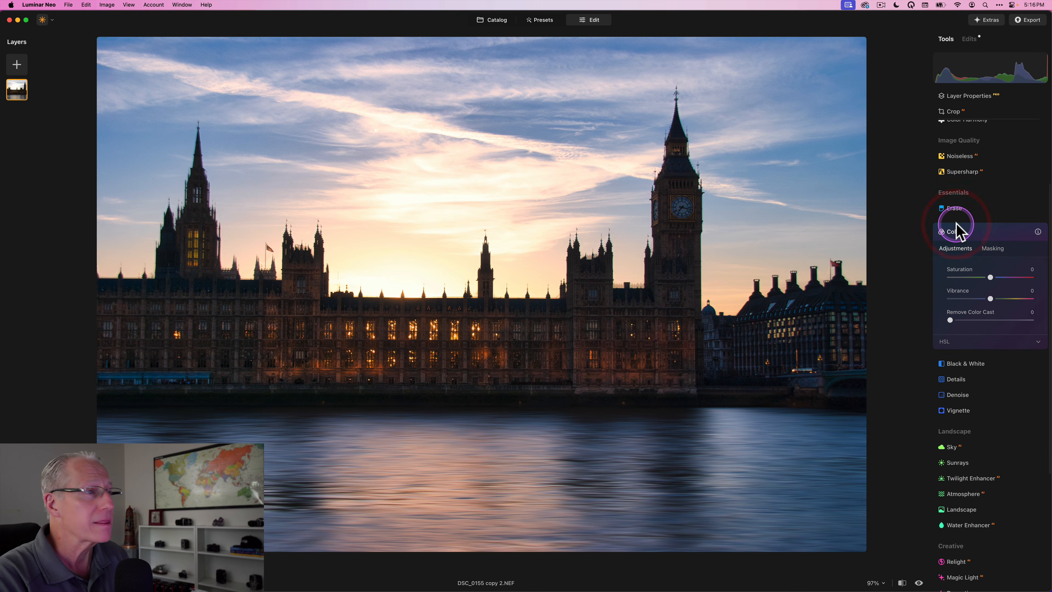
left_click(958, 342)
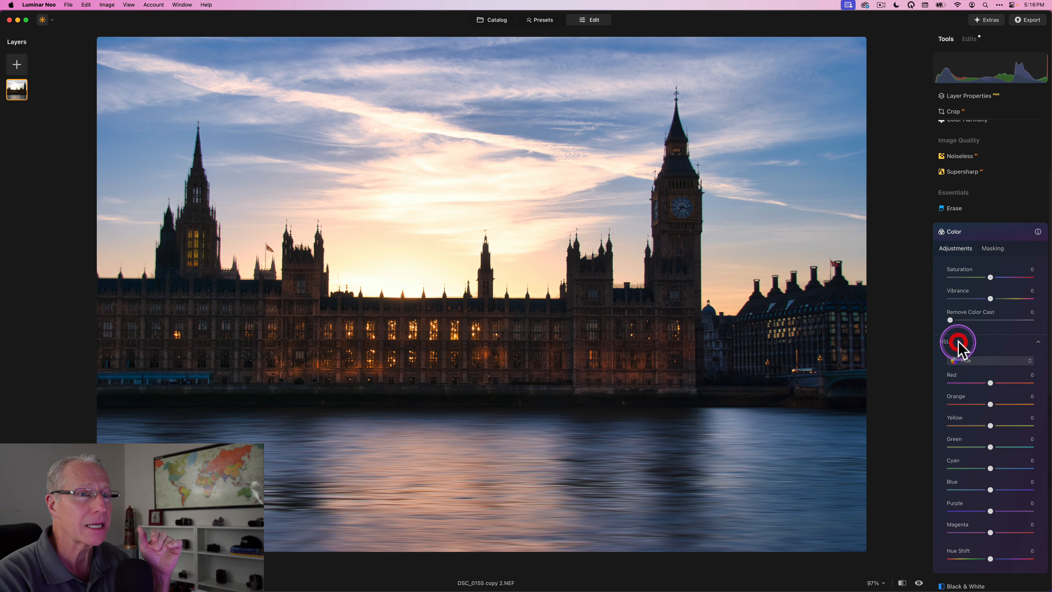
scroll(958, 346, "down", 3)
left_click(977, 305)
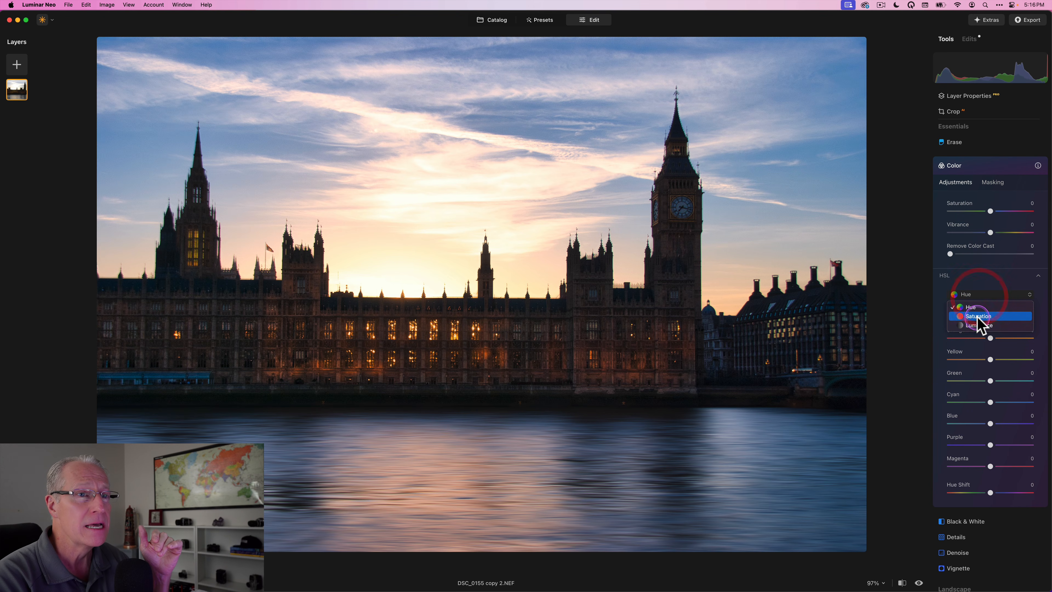
left_click(978, 317)
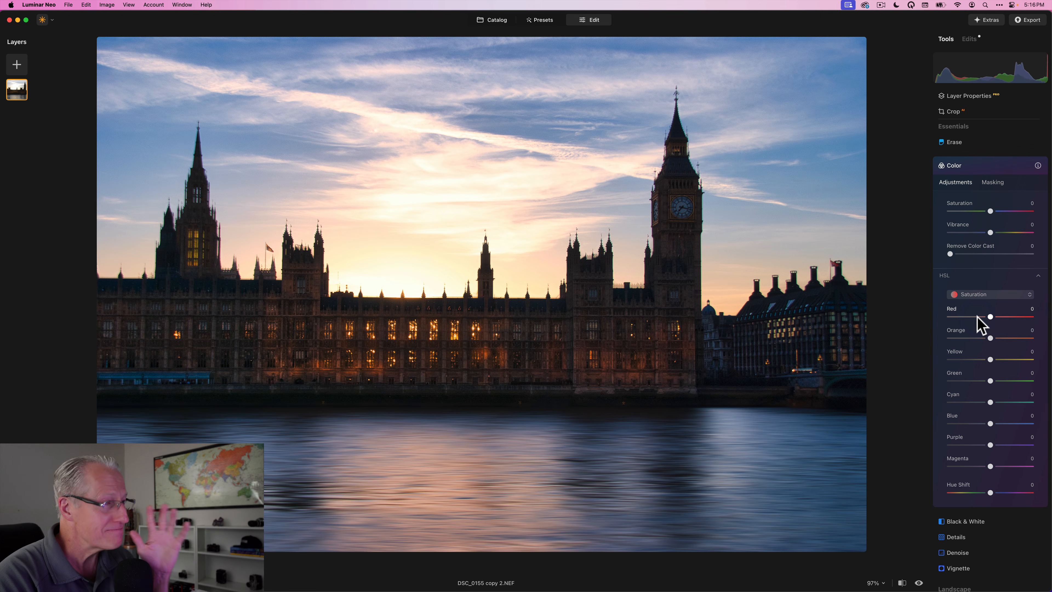
left_click(993, 367)
left_click_drag(993, 367, 998, 423)
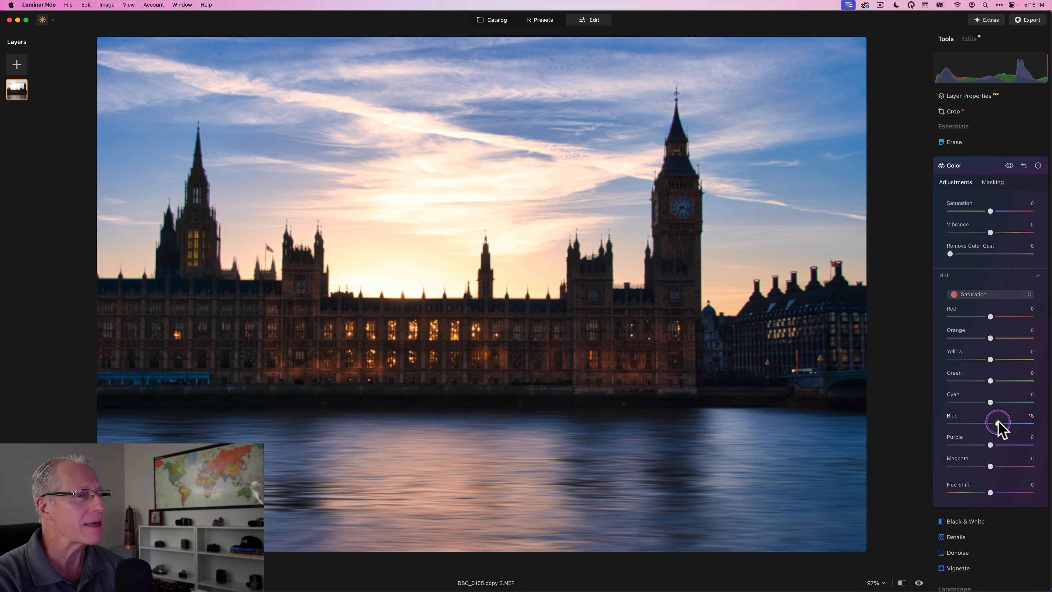
left_click_drag(998, 422, 996, 422)
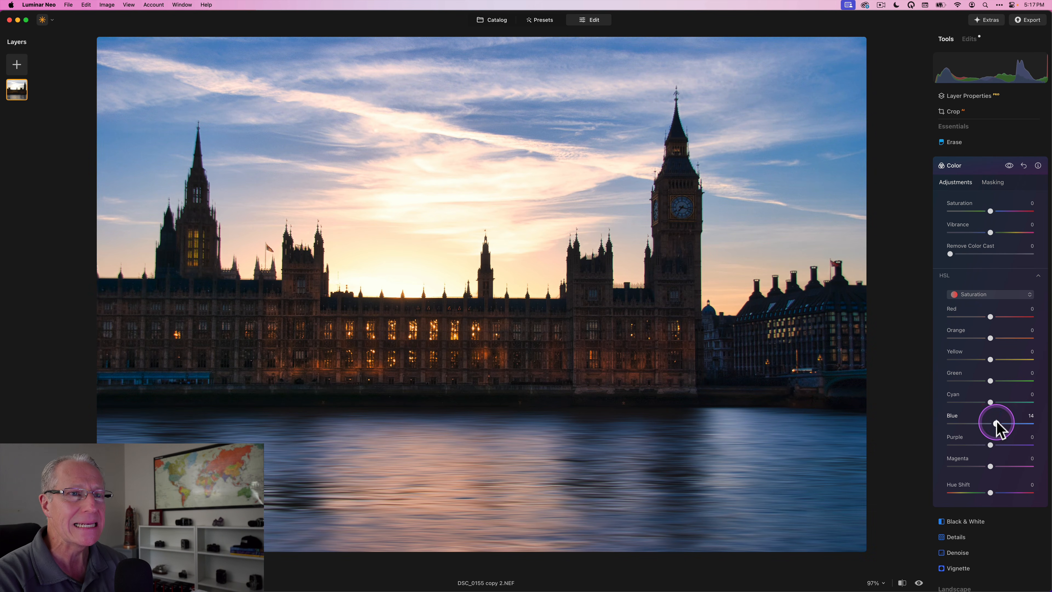
In the Color tool's HSL settings, set the Luminance of Orange to -7 and Blue to -36
left_click(971, 295)
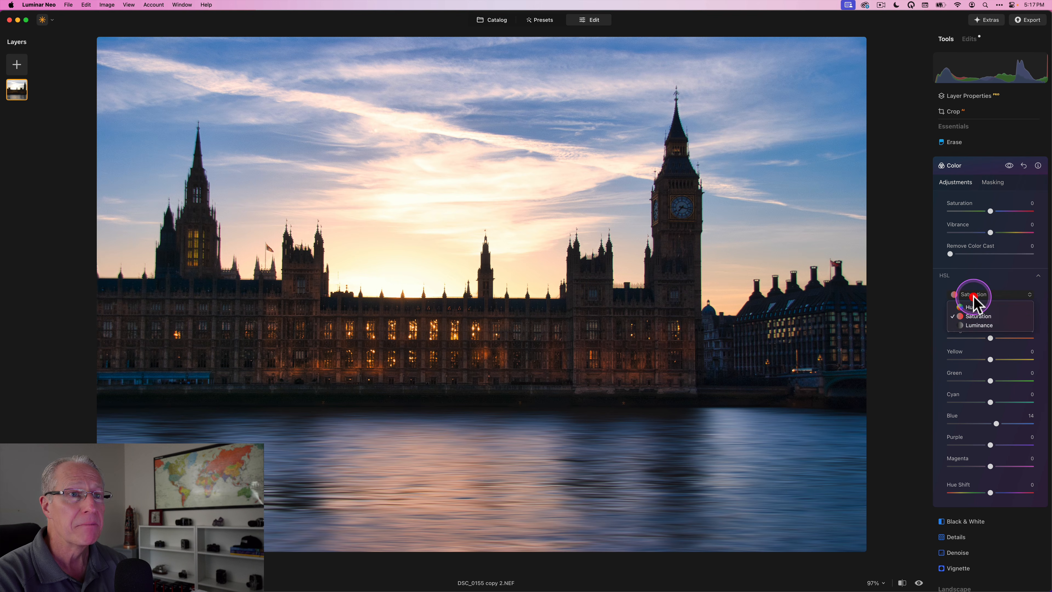
left_click(980, 325)
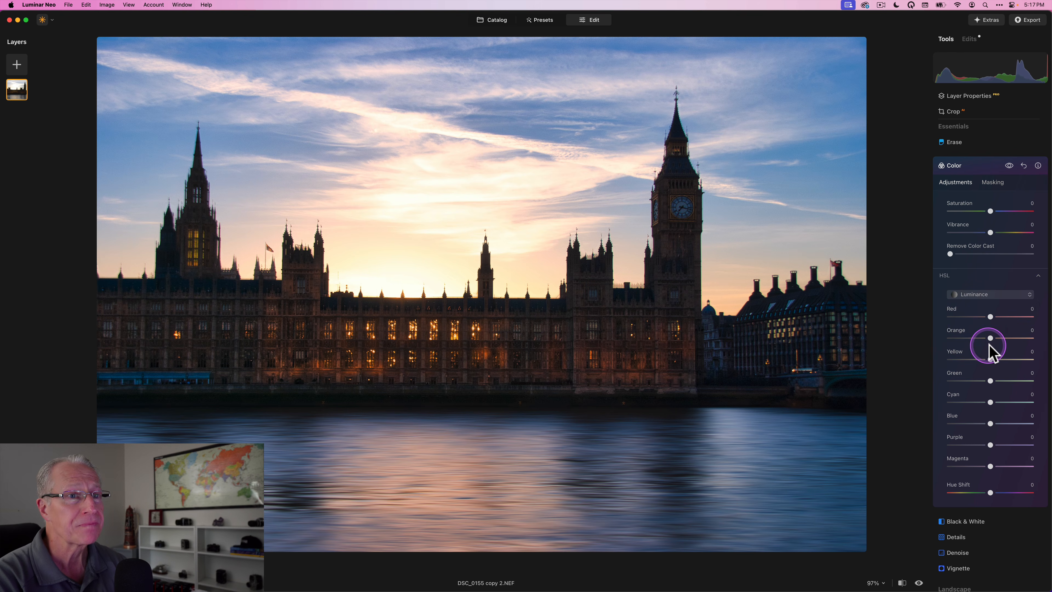
mouse_move(989, 344)
left_mouse_down()
mouse_move(946, 340)
mouse_move(988, 339)
left_mouse_up()
left_click_drag(990, 423, 975, 424)
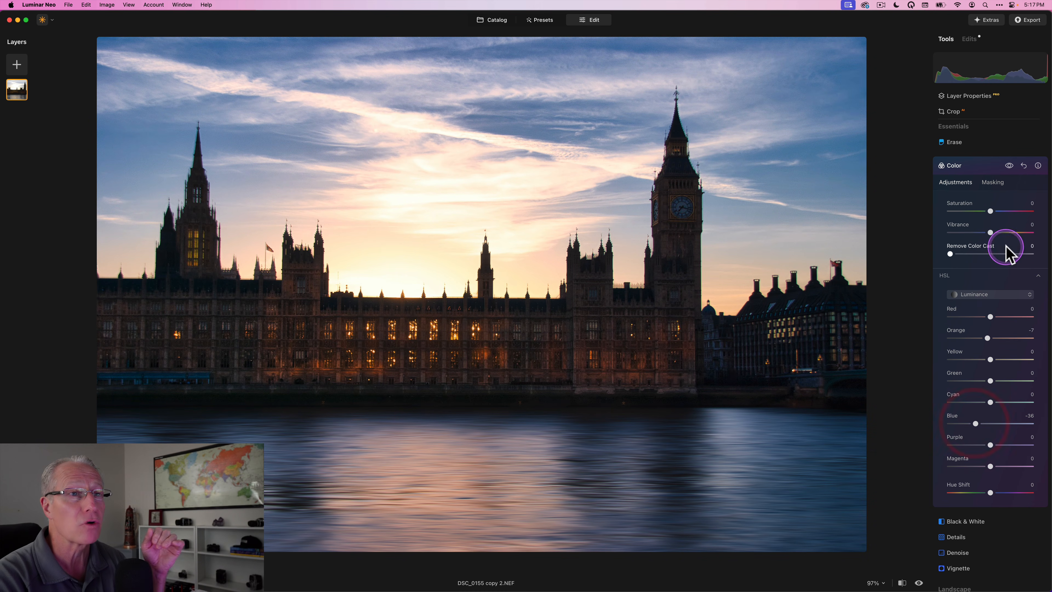
Compare the photo with and without the Color adjustments, and close the Color tool
left_click(1009, 166)
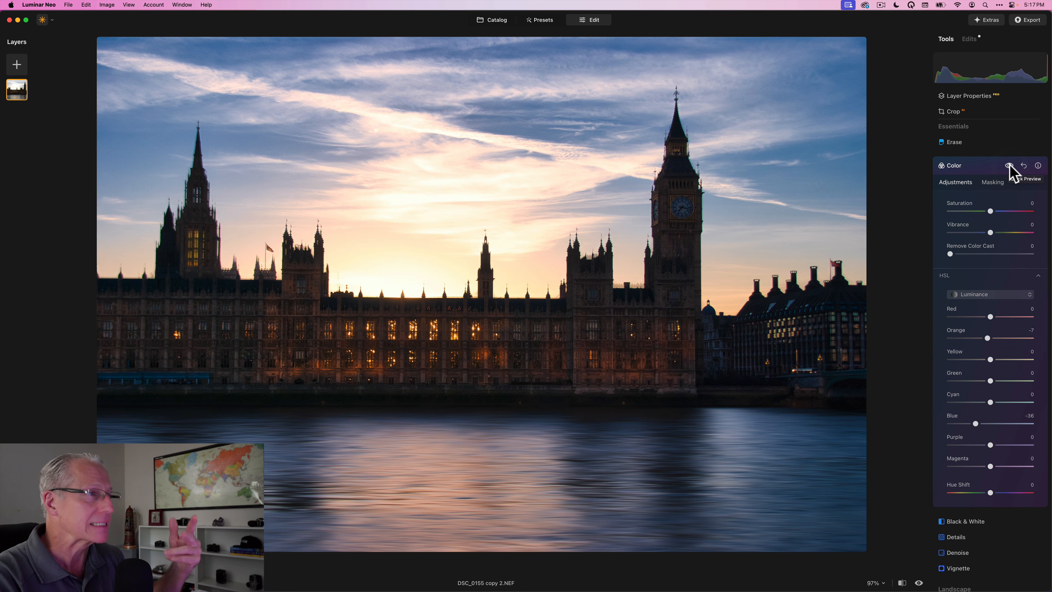
left_click(1009, 167)
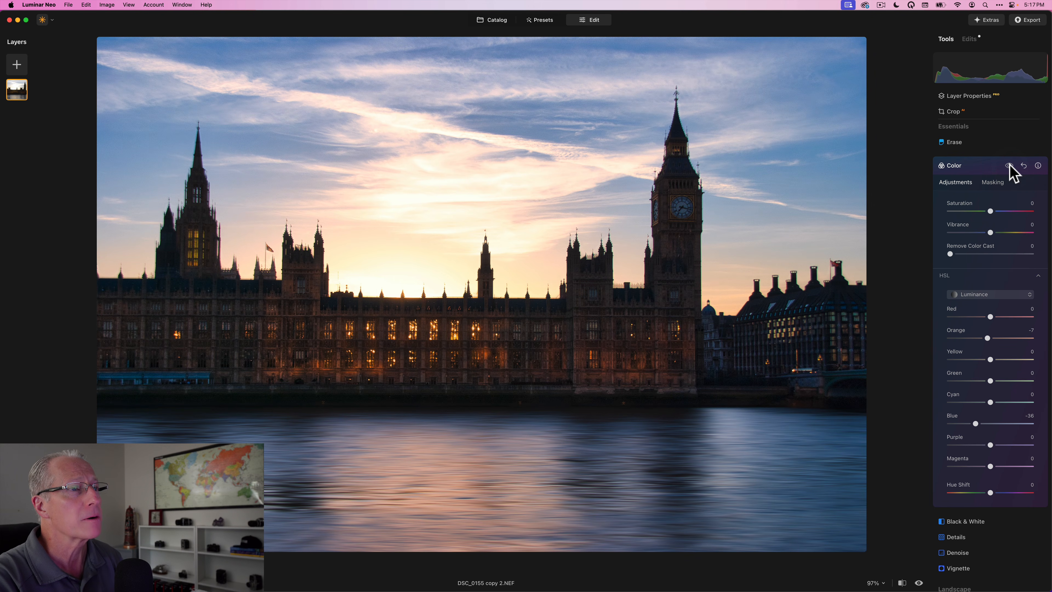
left_click(1009, 166)
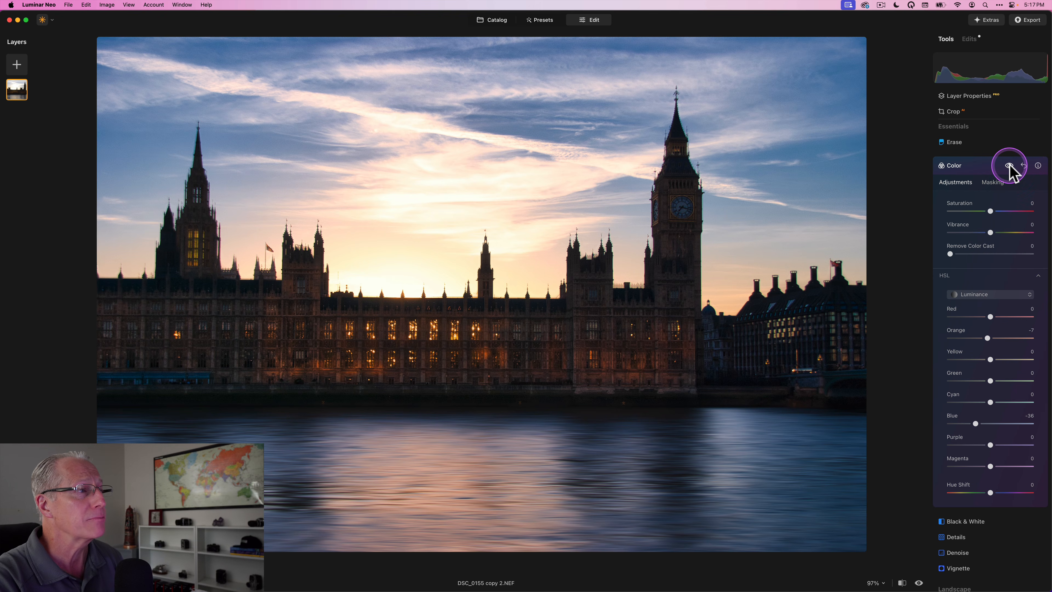
left_click(1010, 166)
left_click(1010, 166)
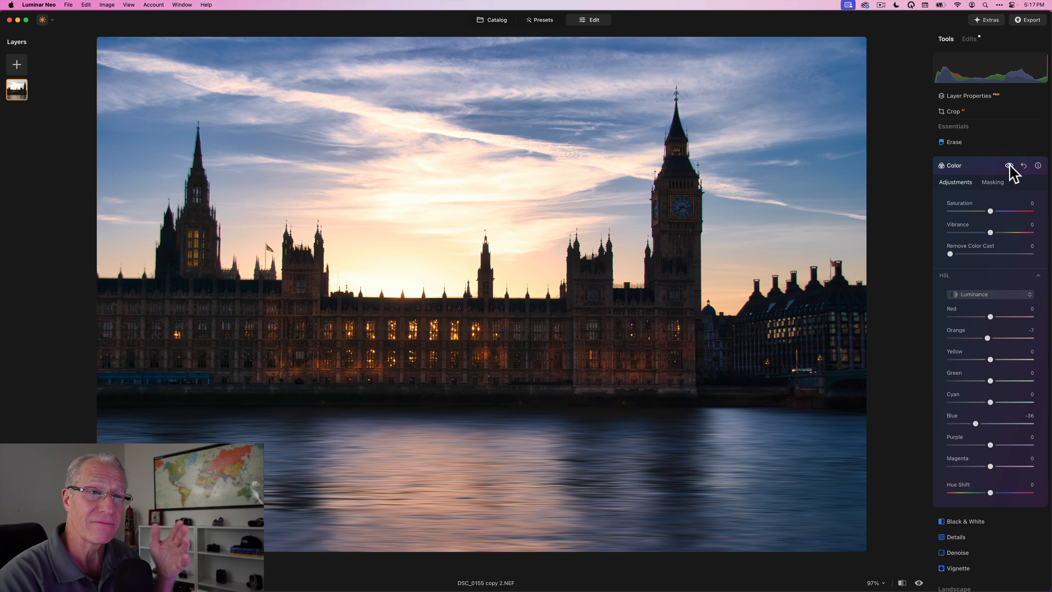
left_click(979, 170)
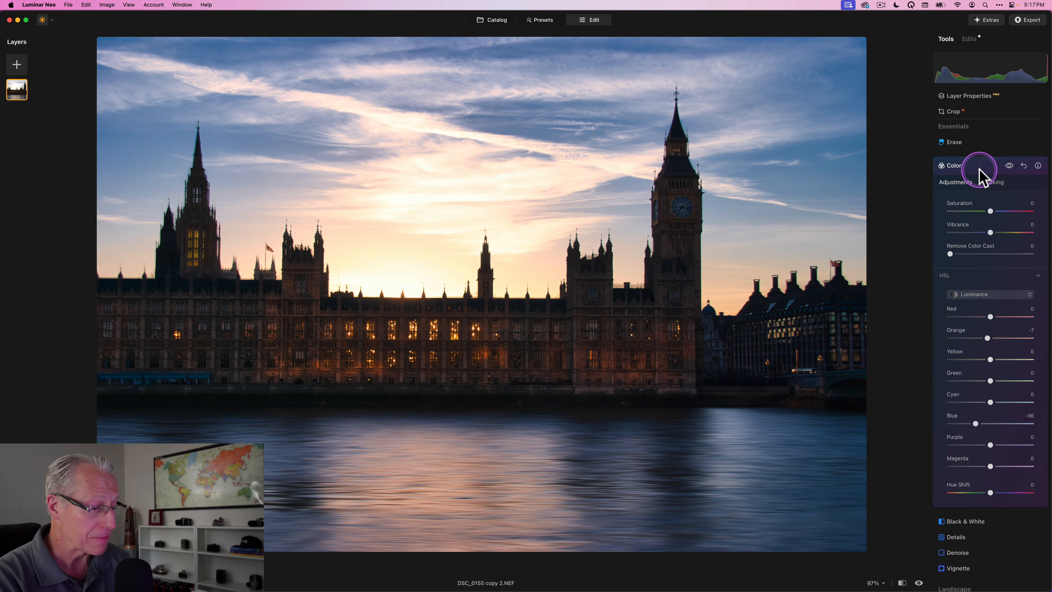
left_click(973, 169)
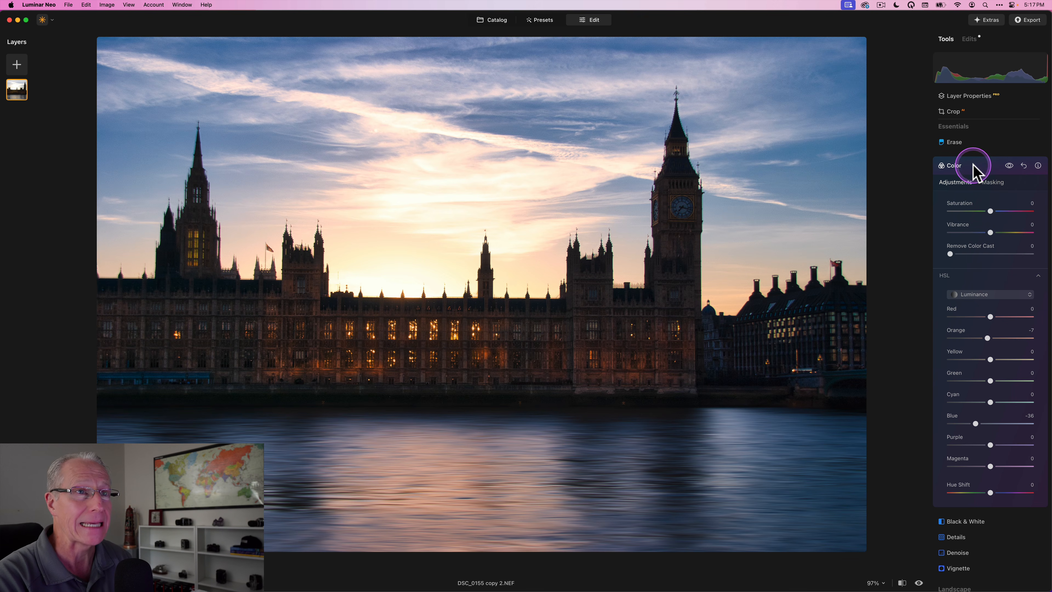
Compare the fully edited photo with the original
scroll(973, 169, "up", 2)
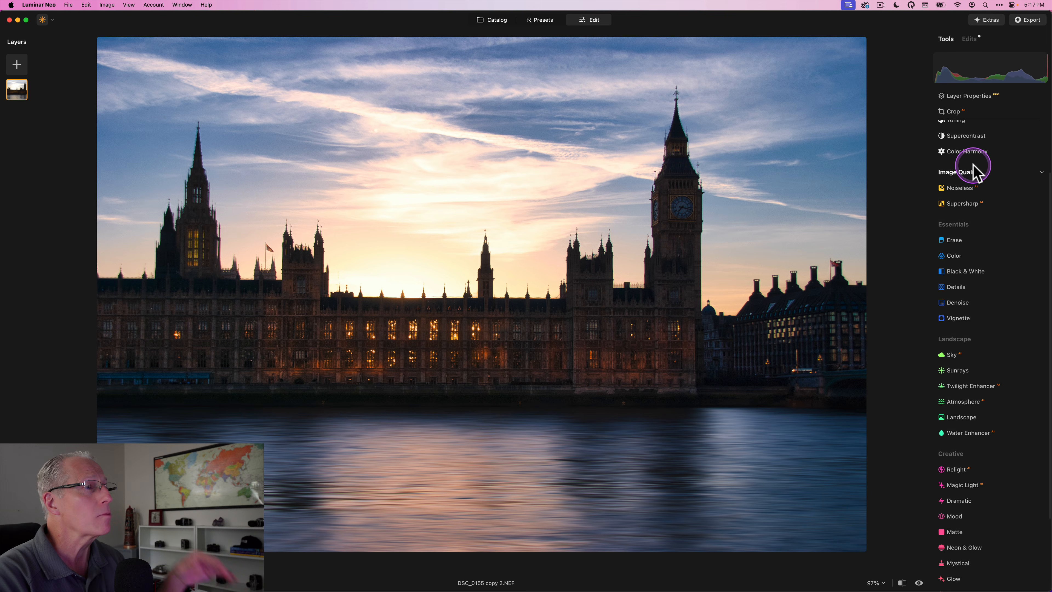
left_click(705, 195)
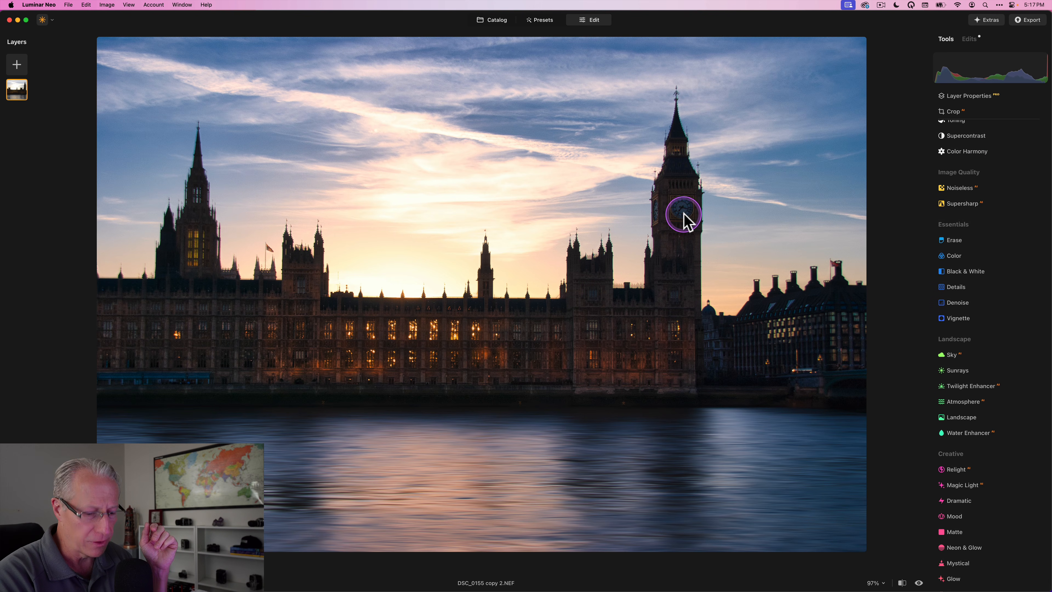
key("backslash")
key("backslash")
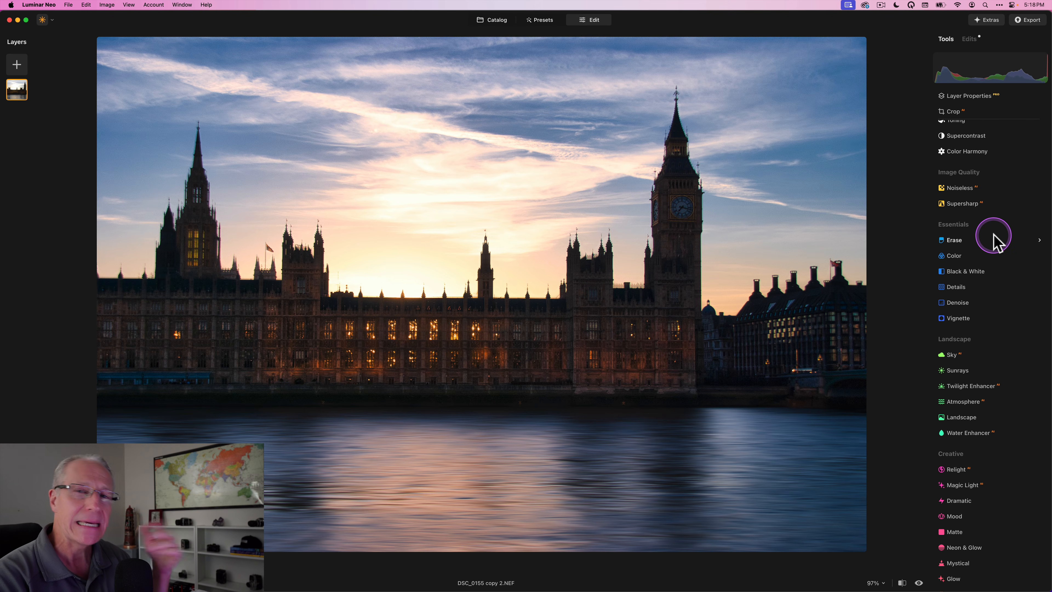
Add a small Radial Gradient mask in Develop, sized and centred over the Big Ben clock face
scroll(993, 236, "up", 3)
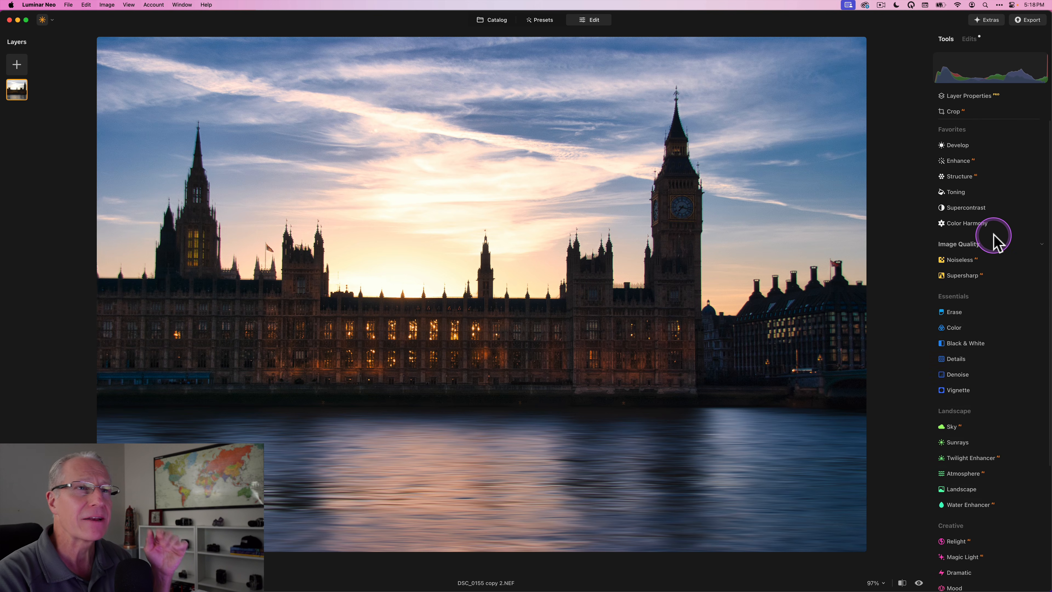
left_click(960, 145)
left_click(993, 168)
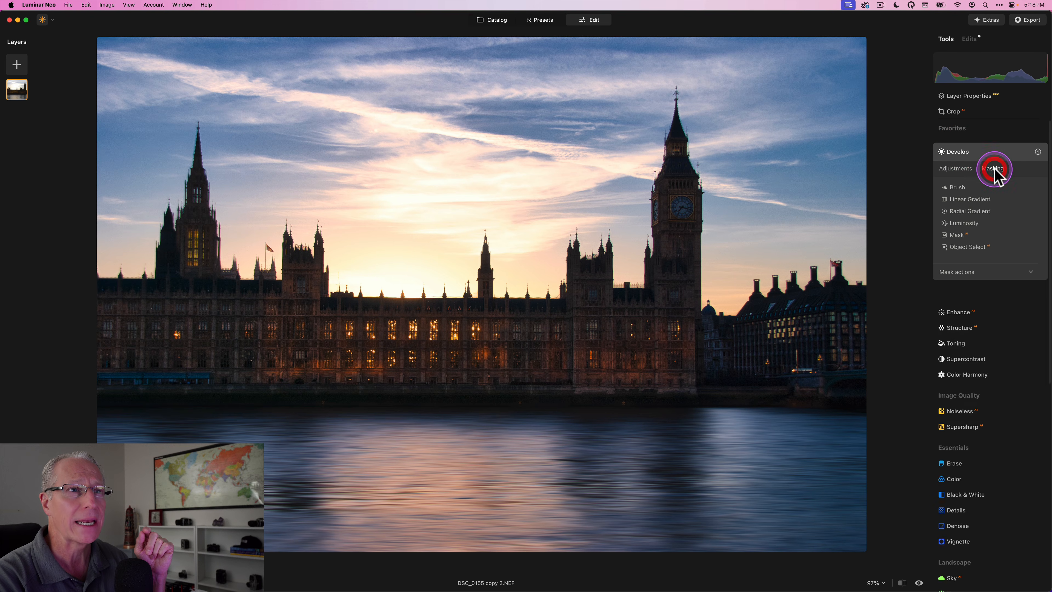
left_click(959, 211)
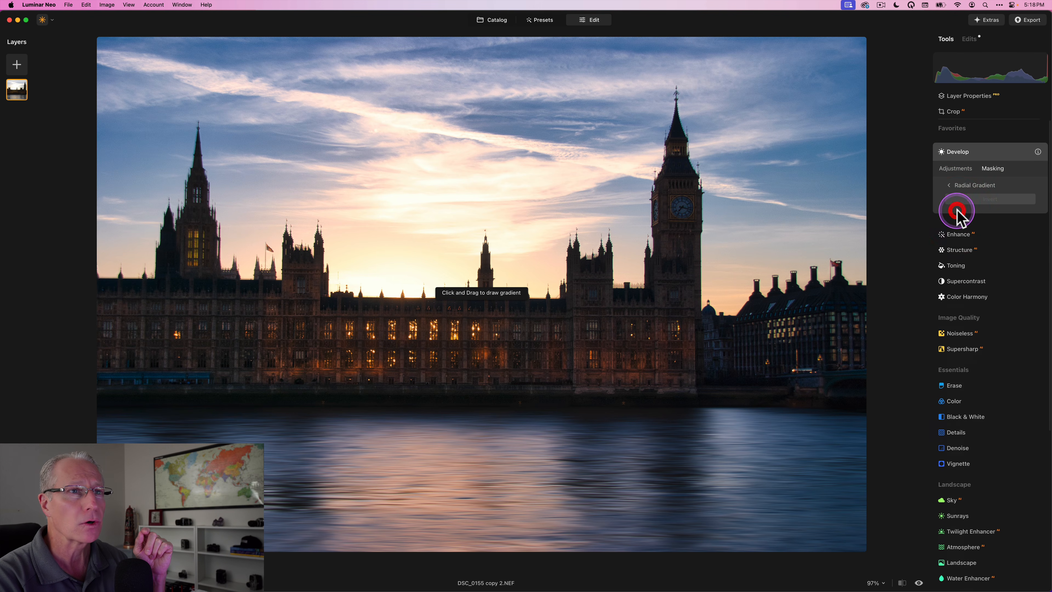
left_click(682, 207)
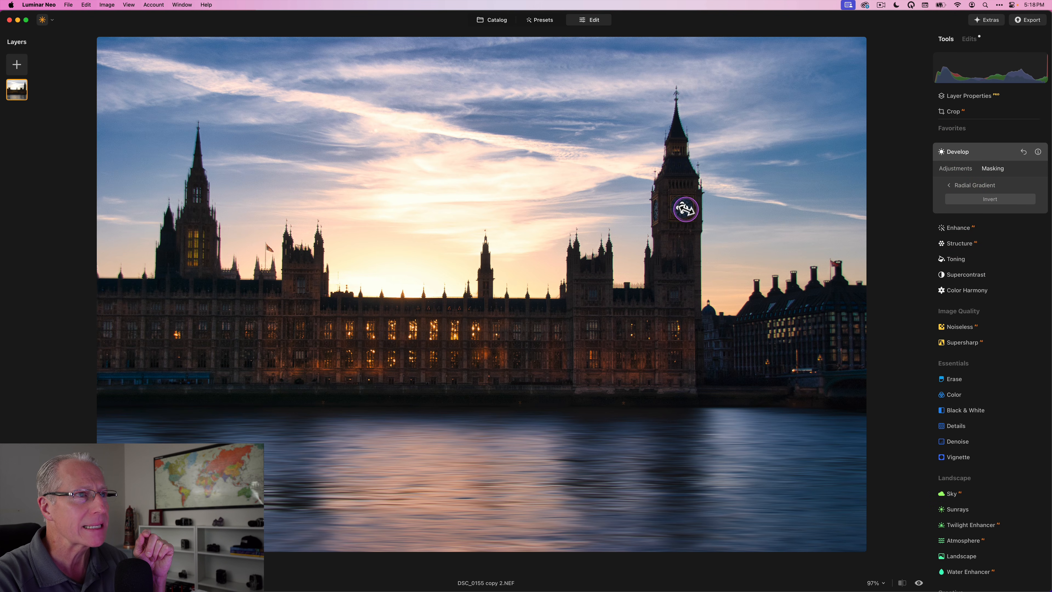
left_click_drag(683, 210, 686, 208)
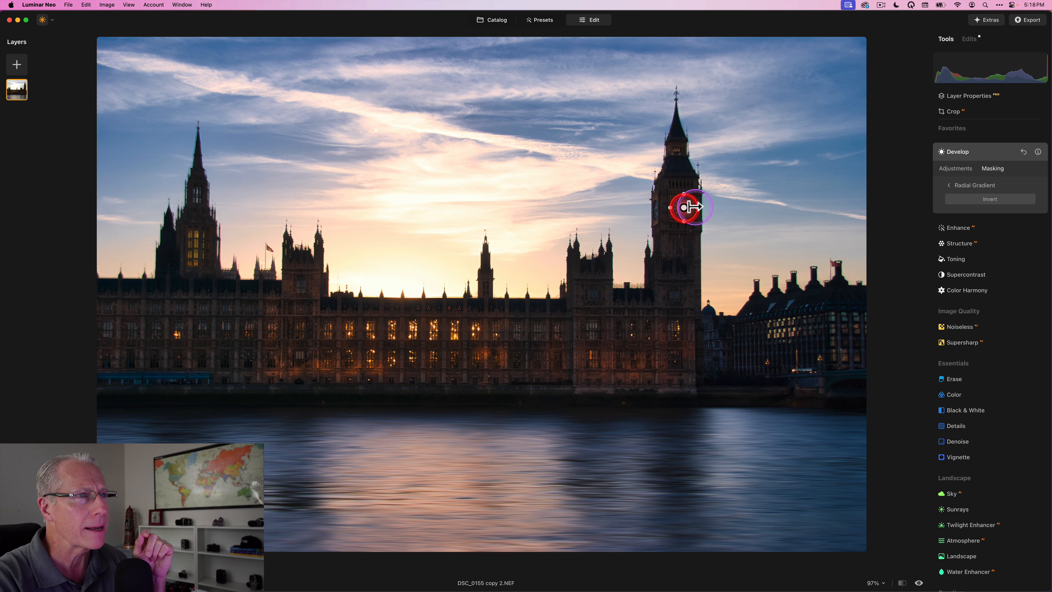
Brighten the masked clock face by setting Develop's Exposure to 1.61
left_click(942, 170)
left_click_drag(989, 212, 1004, 214)
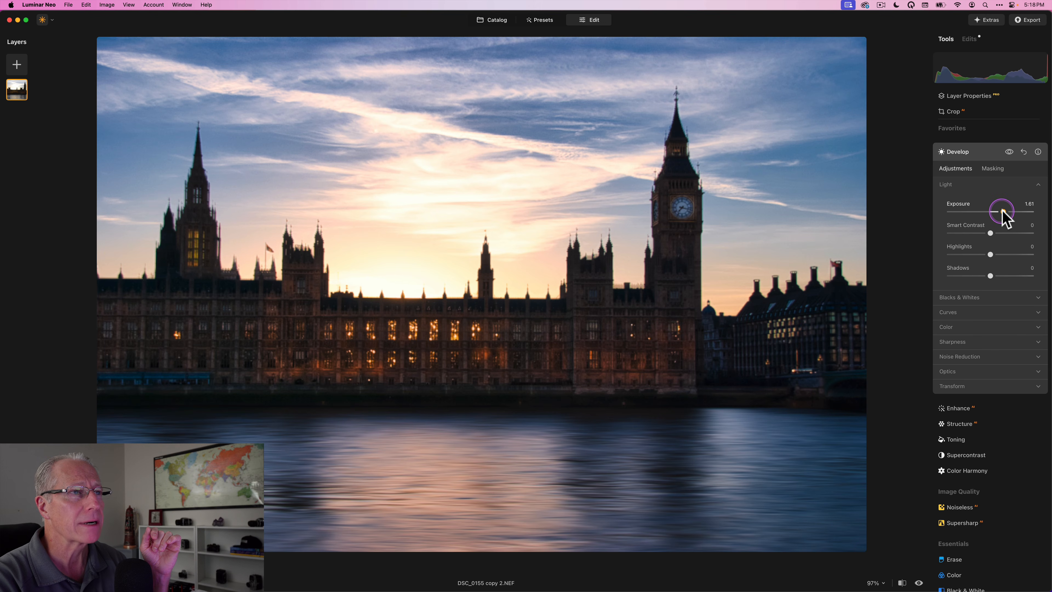
Warm the masked clock face by setting Develop's Temperature to 7, lower Exposure to 1.55, and close Develop
left_click(963, 327)
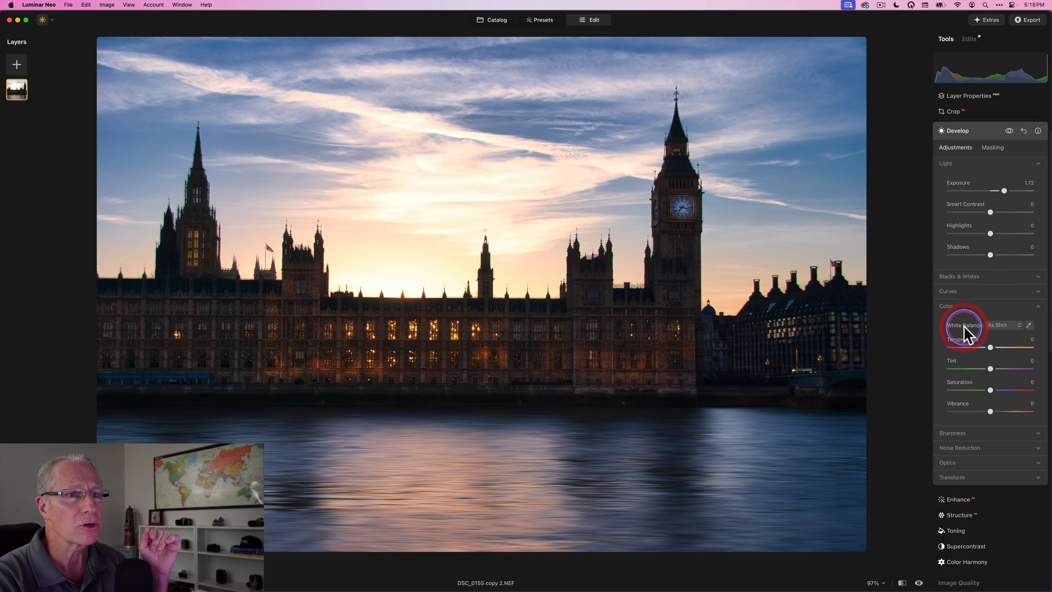
left_click_drag(990, 346, 994, 346)
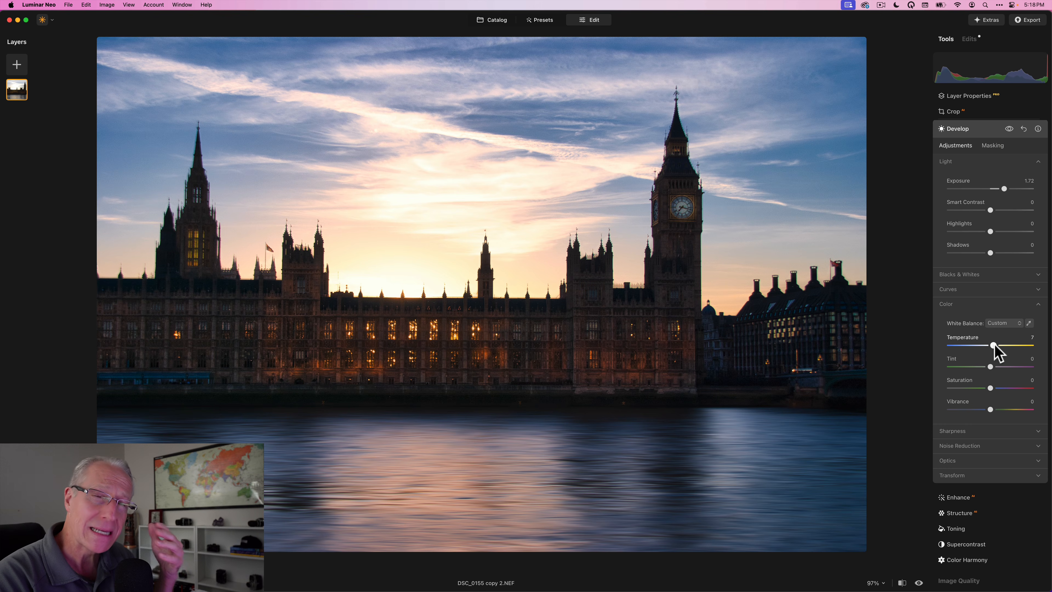
left_click_drag(1004, 188, 1002, 188)
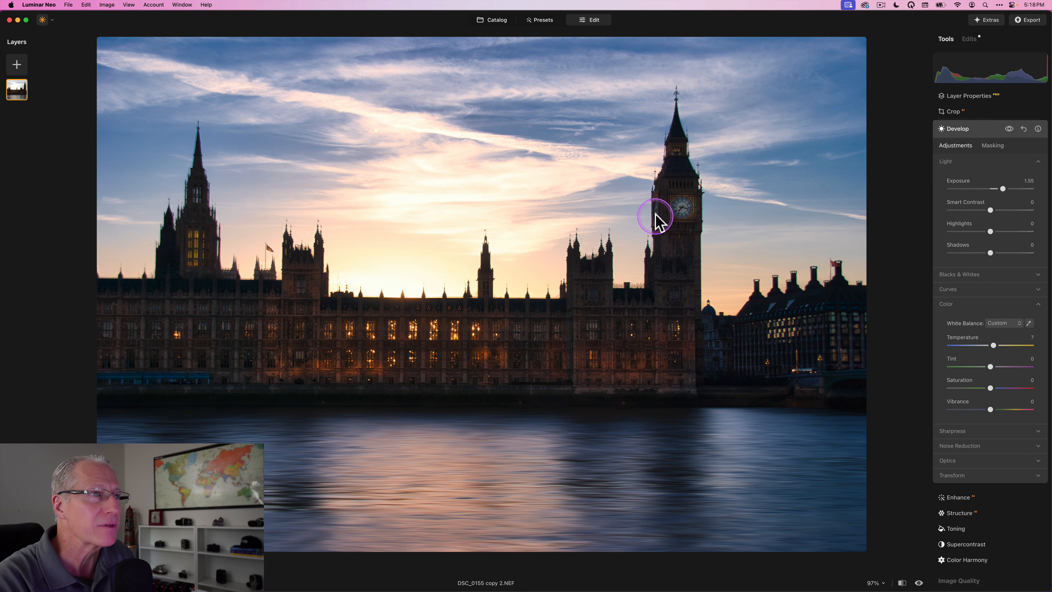
left_click(979, 129)
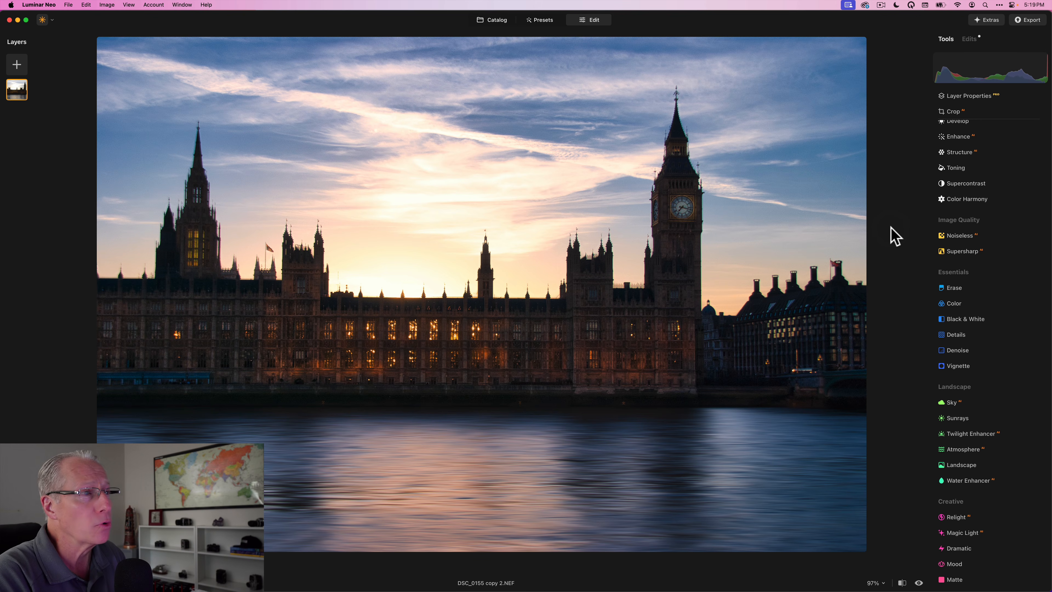
Switch to Preview to read the poll image on editing topics, and return to Luminar Neo
key("super+Tab")
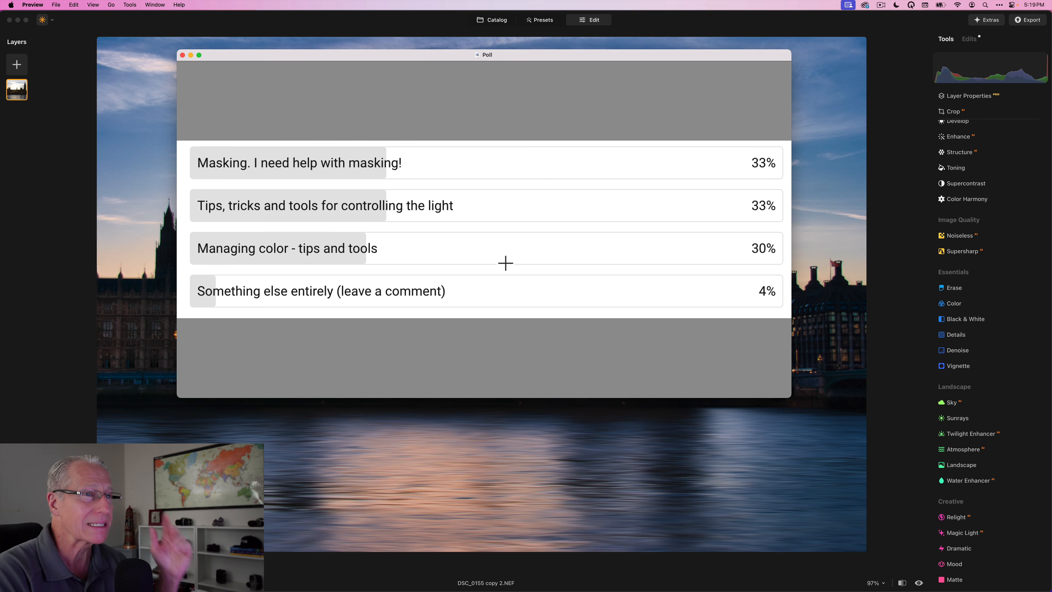
left_click(506, 262)
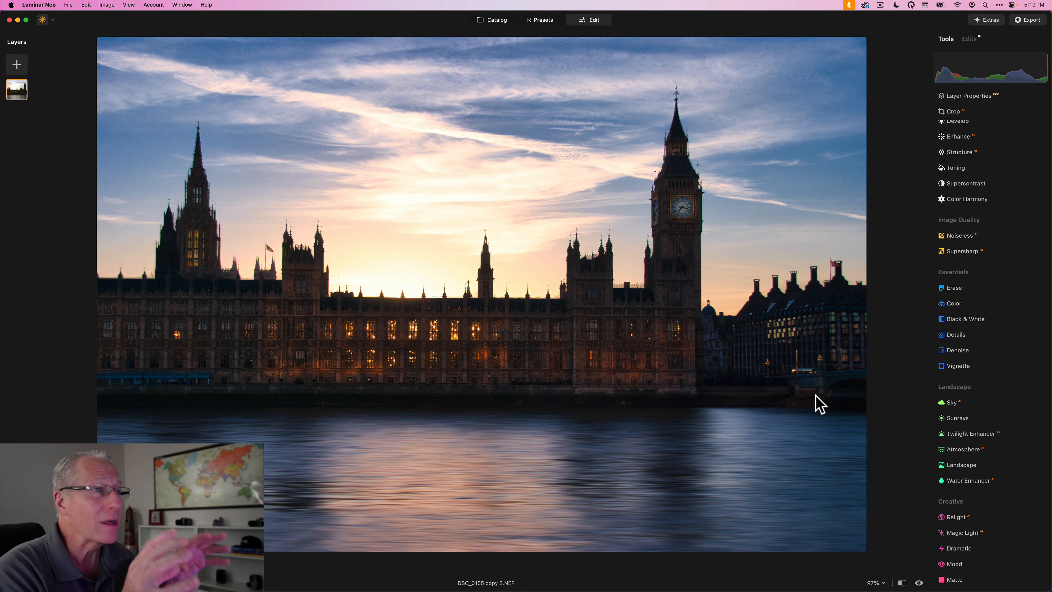
Compare the finished skyline edit with the unedited original photo twice, ending on the edited version
key("backslash")
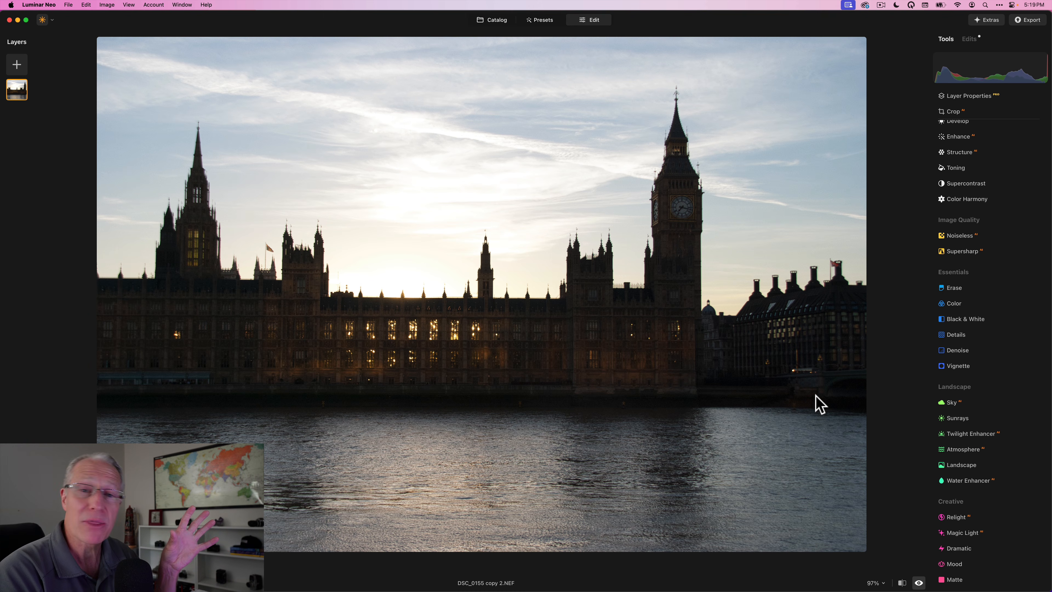
key("backslash")
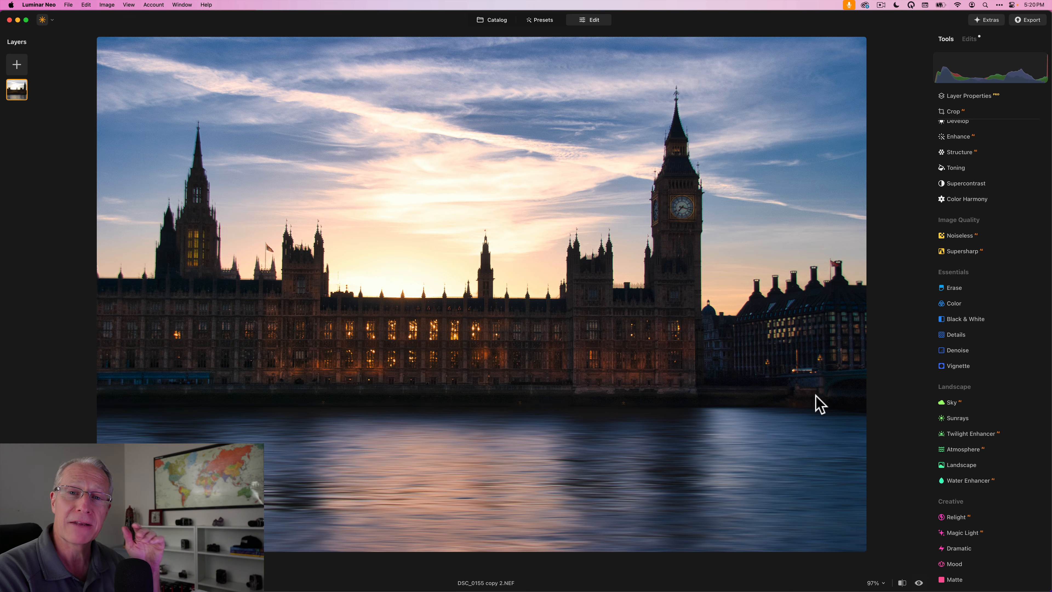
key("backslash")
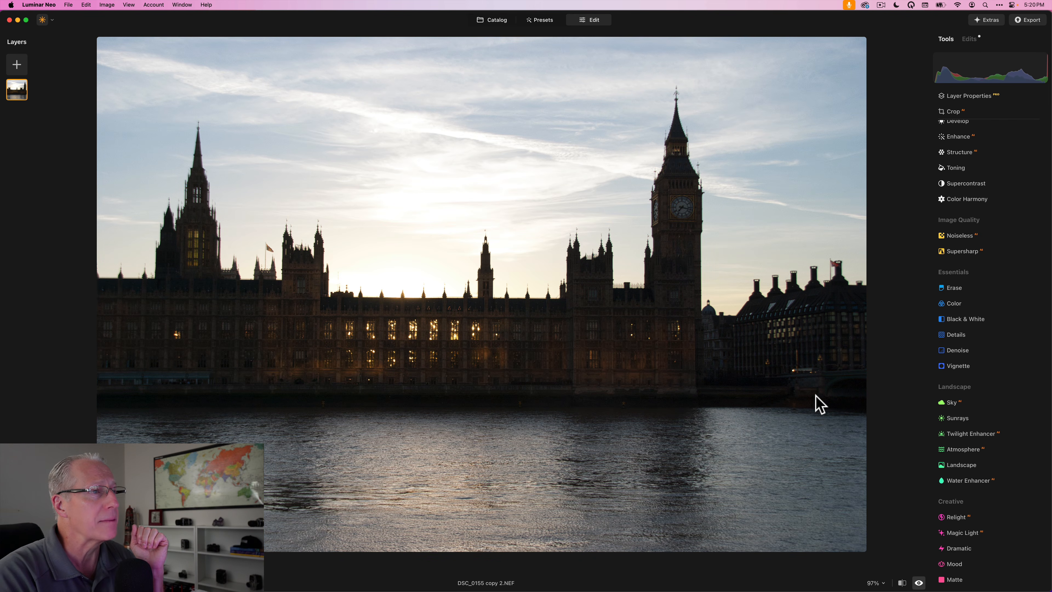
key("backslash")
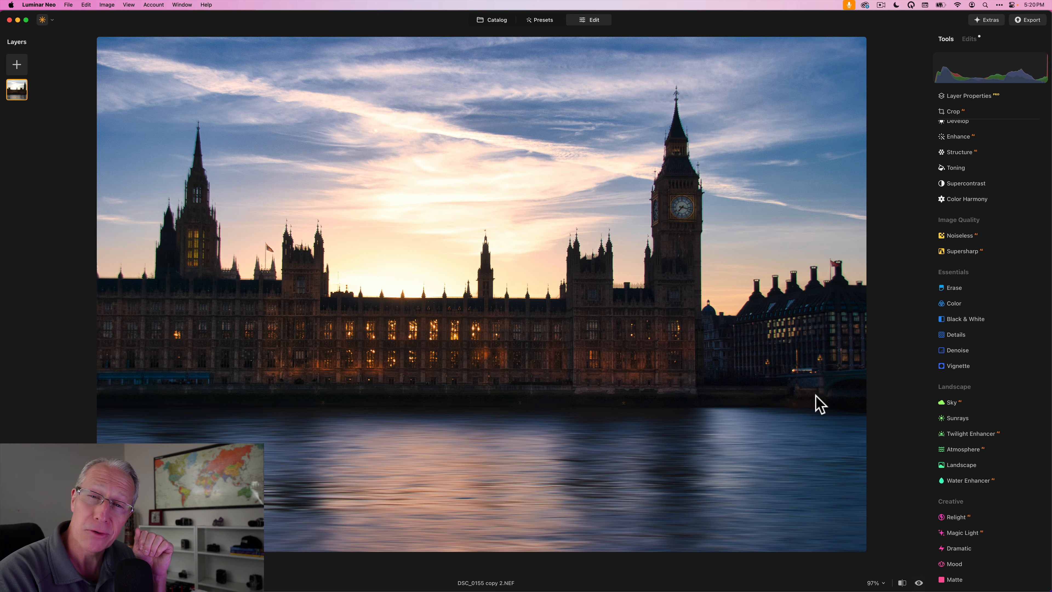